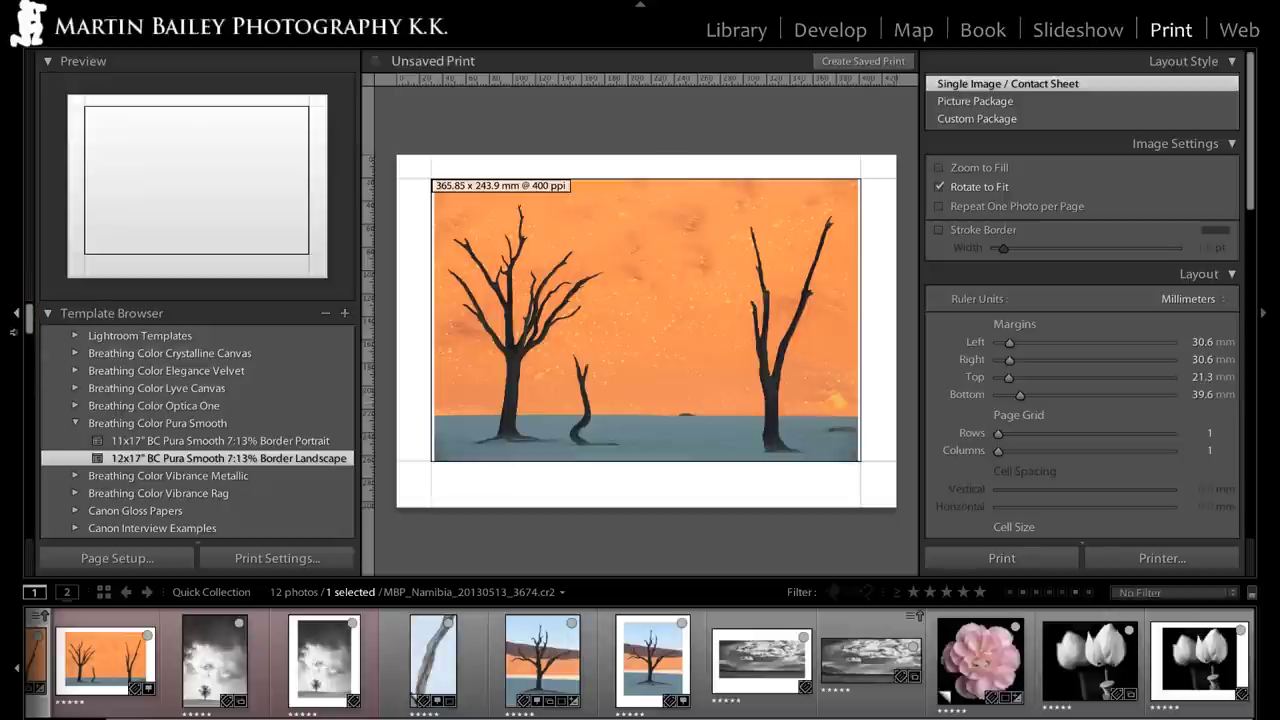
# Hide the side panel with the template browser and the filmstrip in the Print module to enlarge the page preview
pyautogui.click(15, 316)
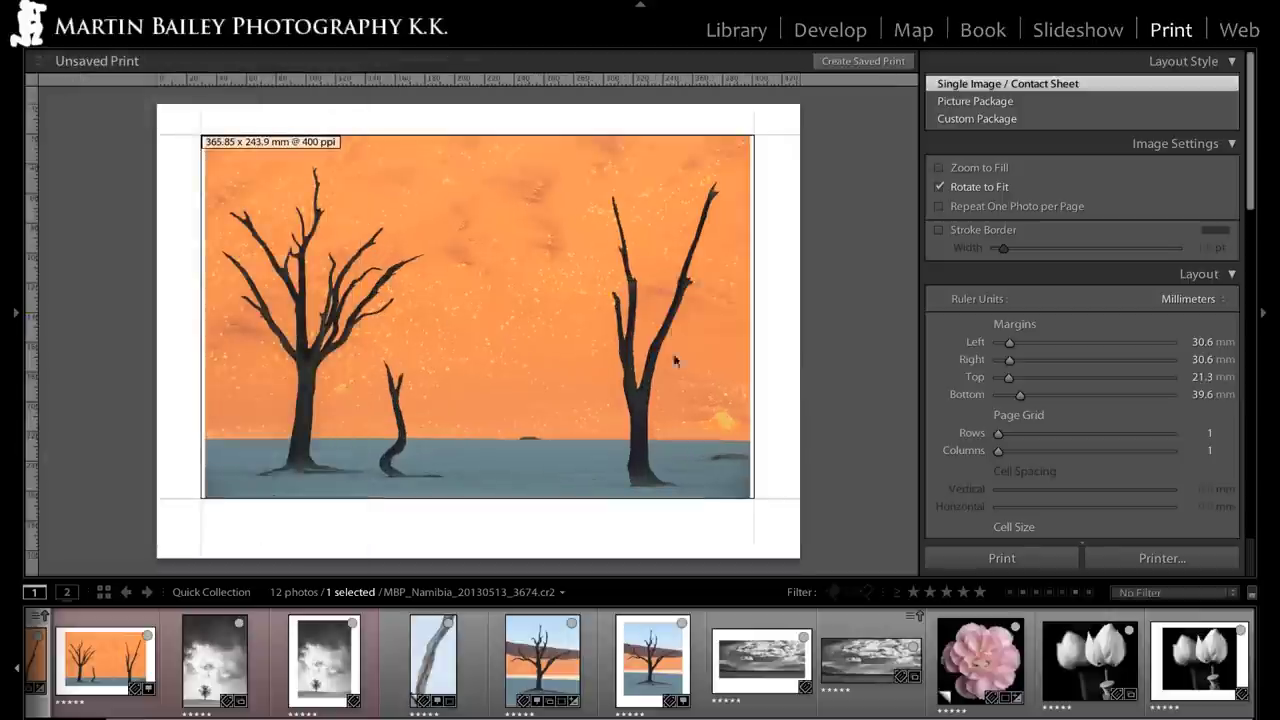
pyautogui.press('F6')
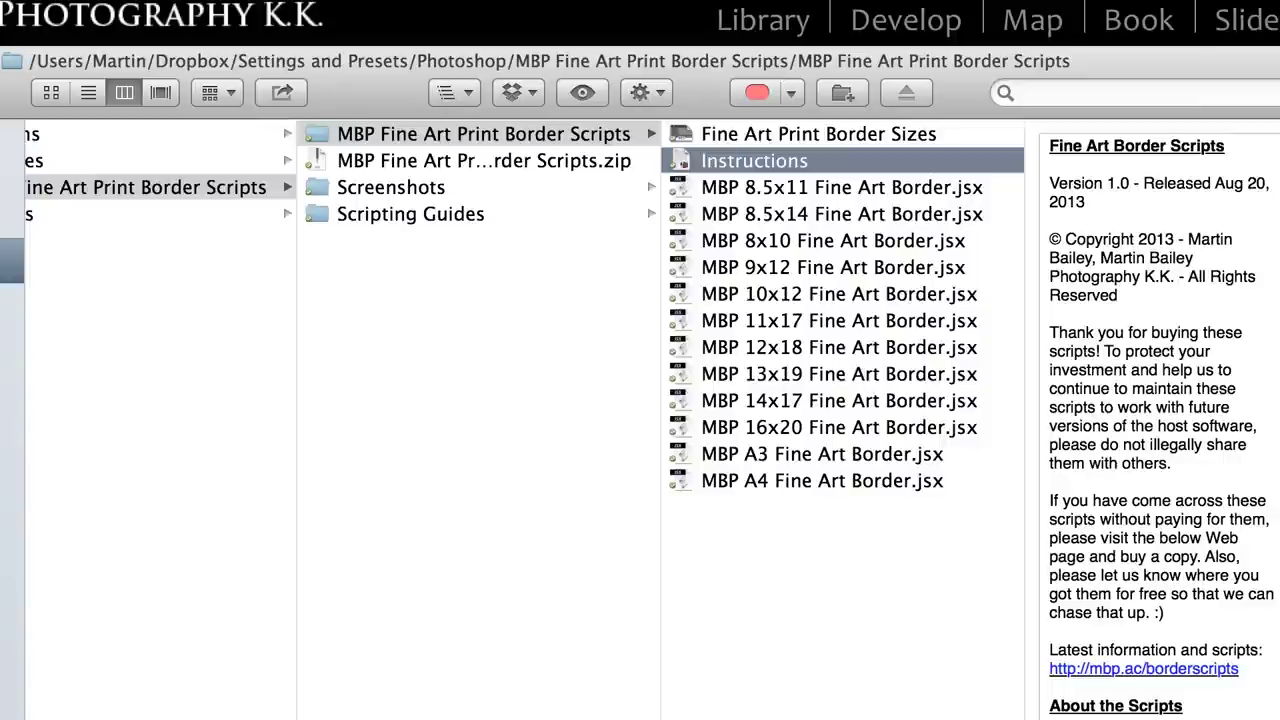
pyautogui.moveTo(1067, 719); pyautogui.dragTo(912, 62)
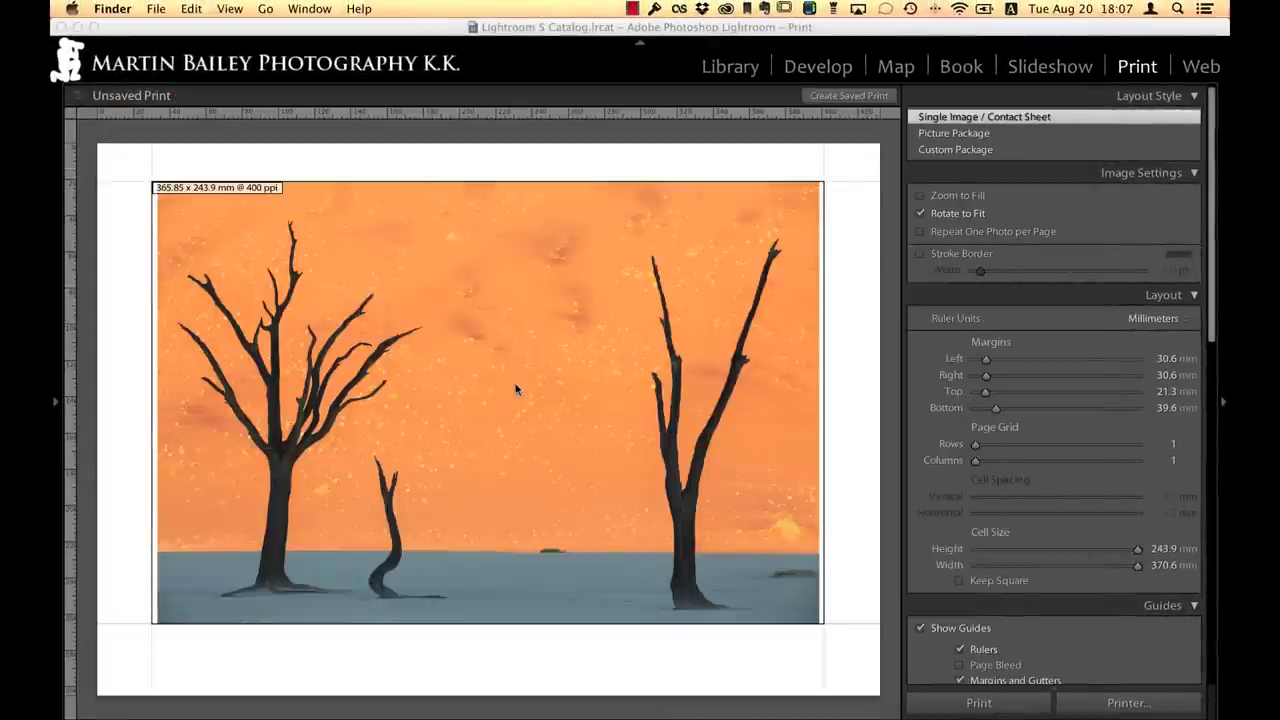
# Select the MBP_Namibia_20130513_3674.cr2 photo in the Library grid, and switch to Photoshop
pyautogui.click(616, 134)
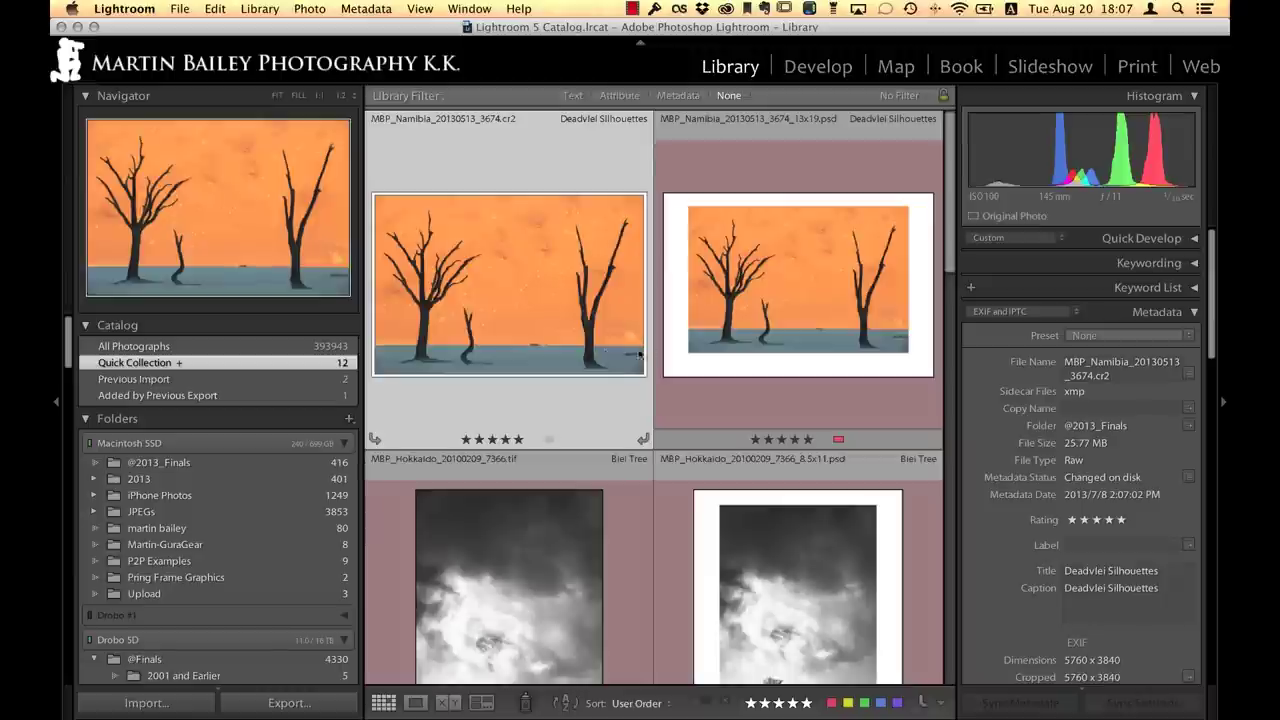
pyautogui.click(510, 302)
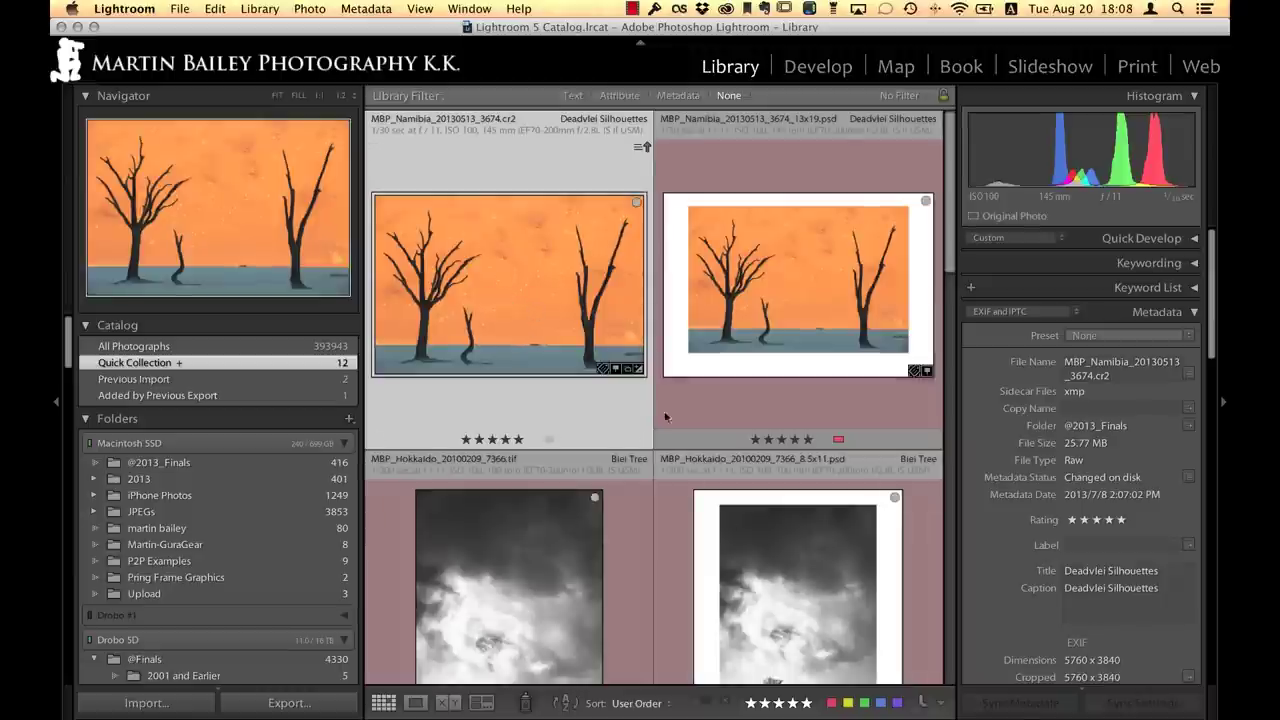
pyautogui.moveTo(826, 690)
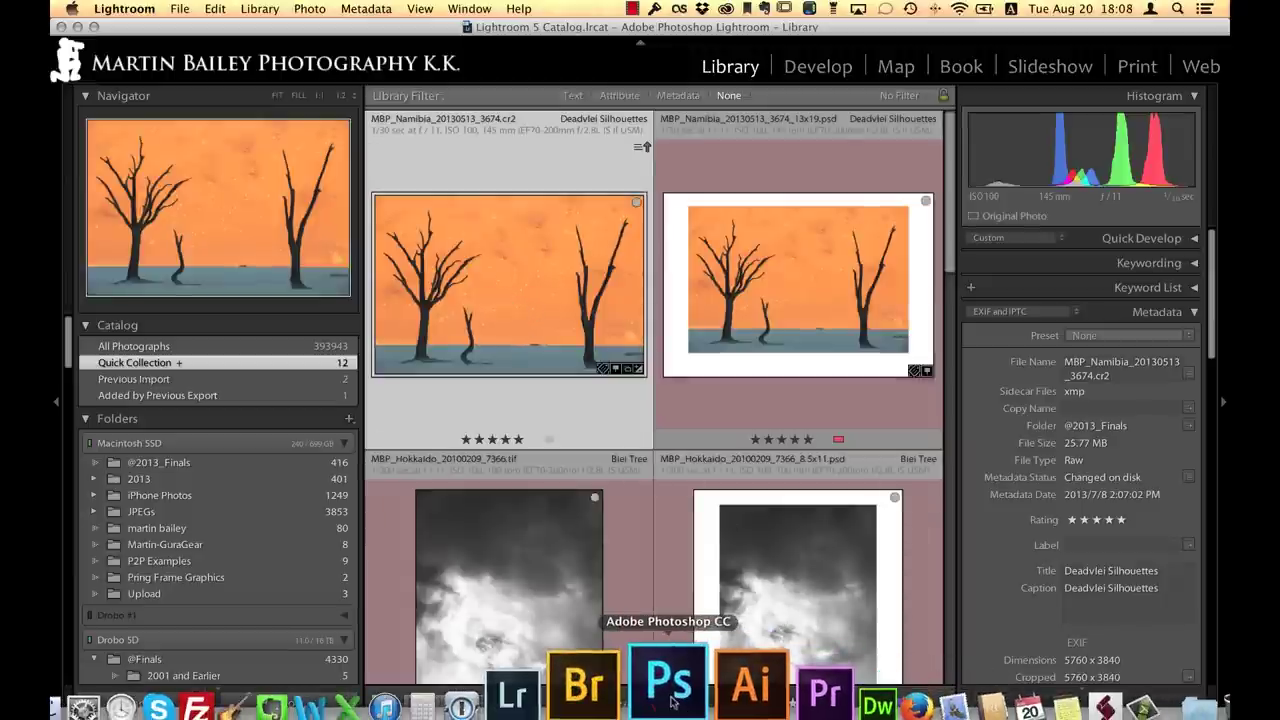
pyautogui.click(672, 700)
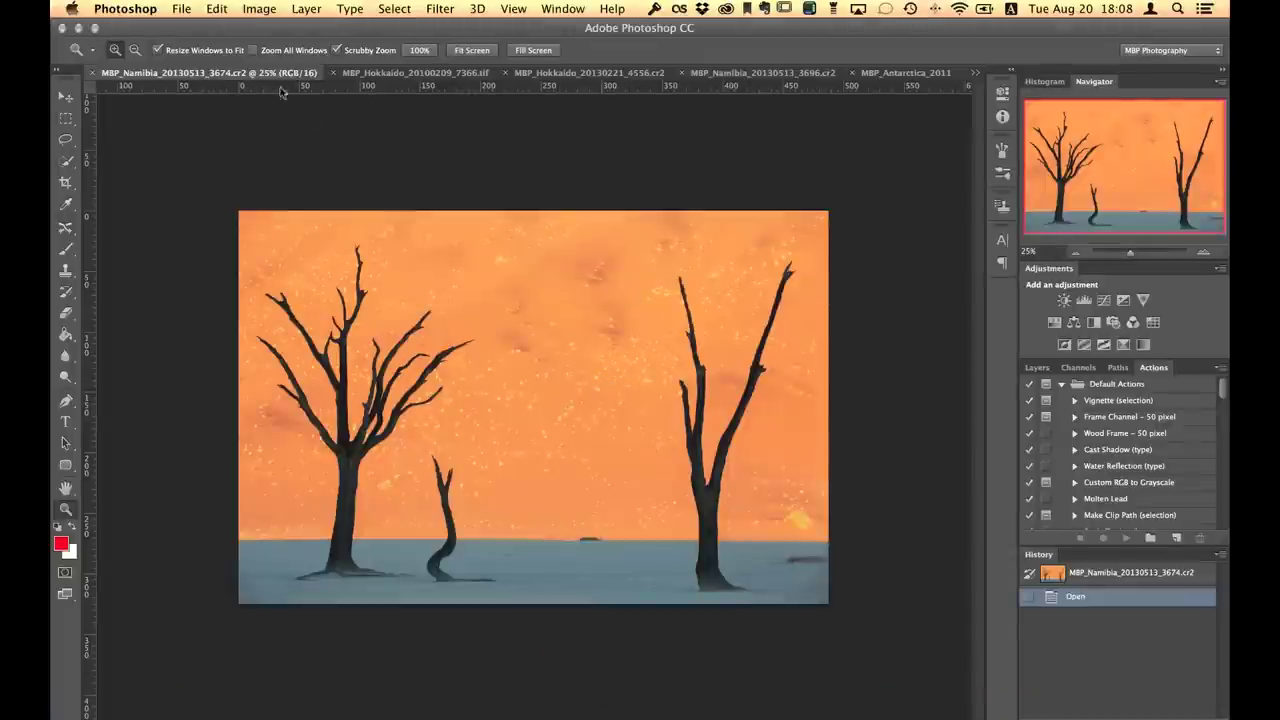
# Run the MBP 13x19 Fine Art Border script on MBP_Namibia_20130513_3674.cr2
pyautogui.click(180, 10)
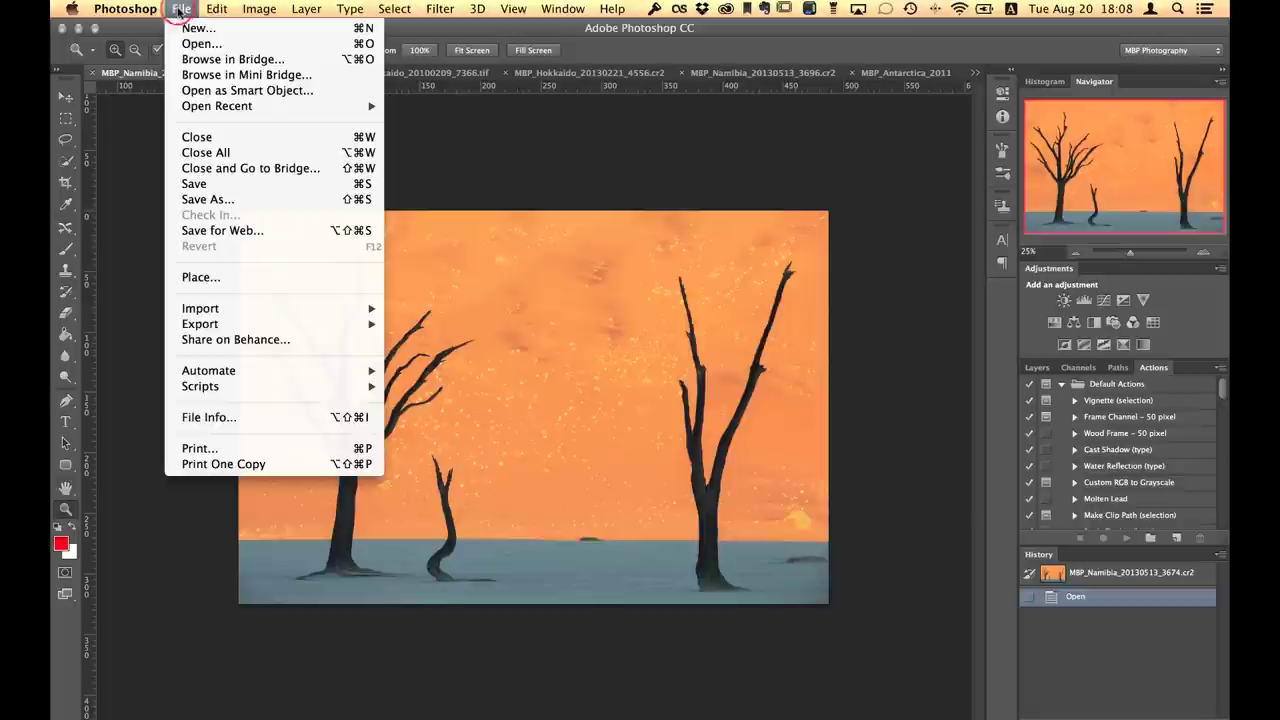
pyautogui.moveTo(254, 387)
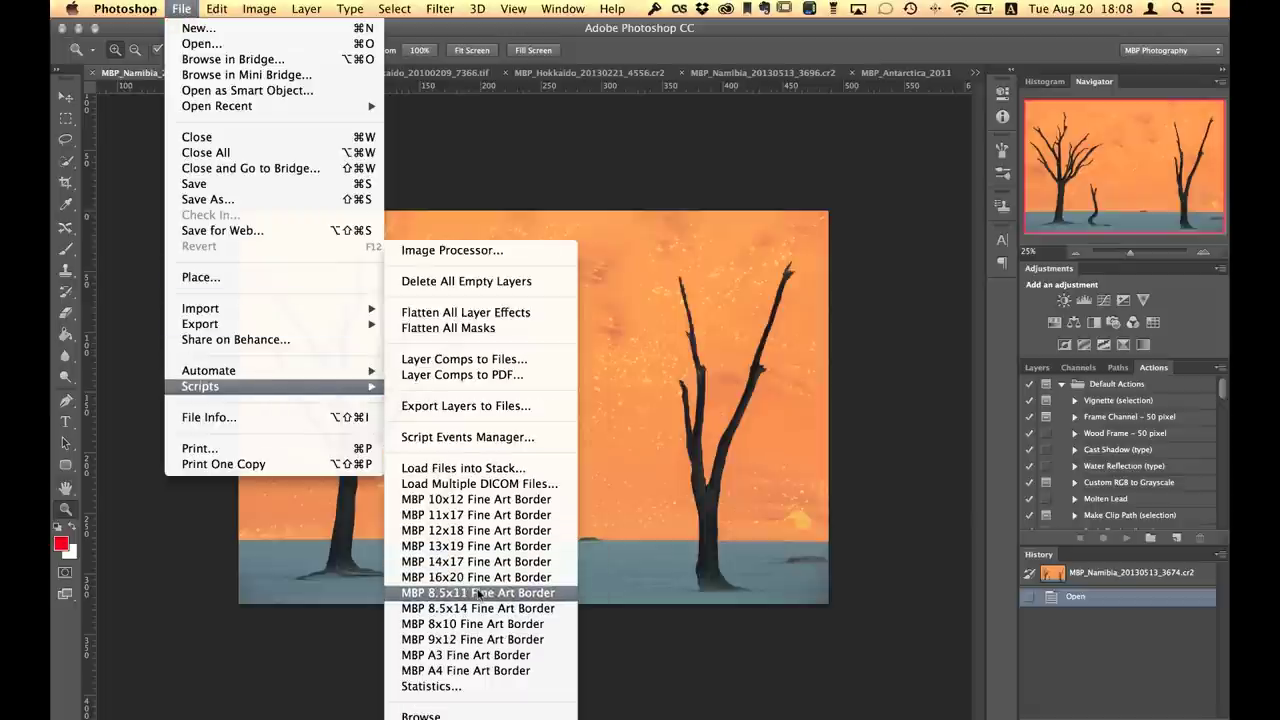
pyautogui.click(469, 547)
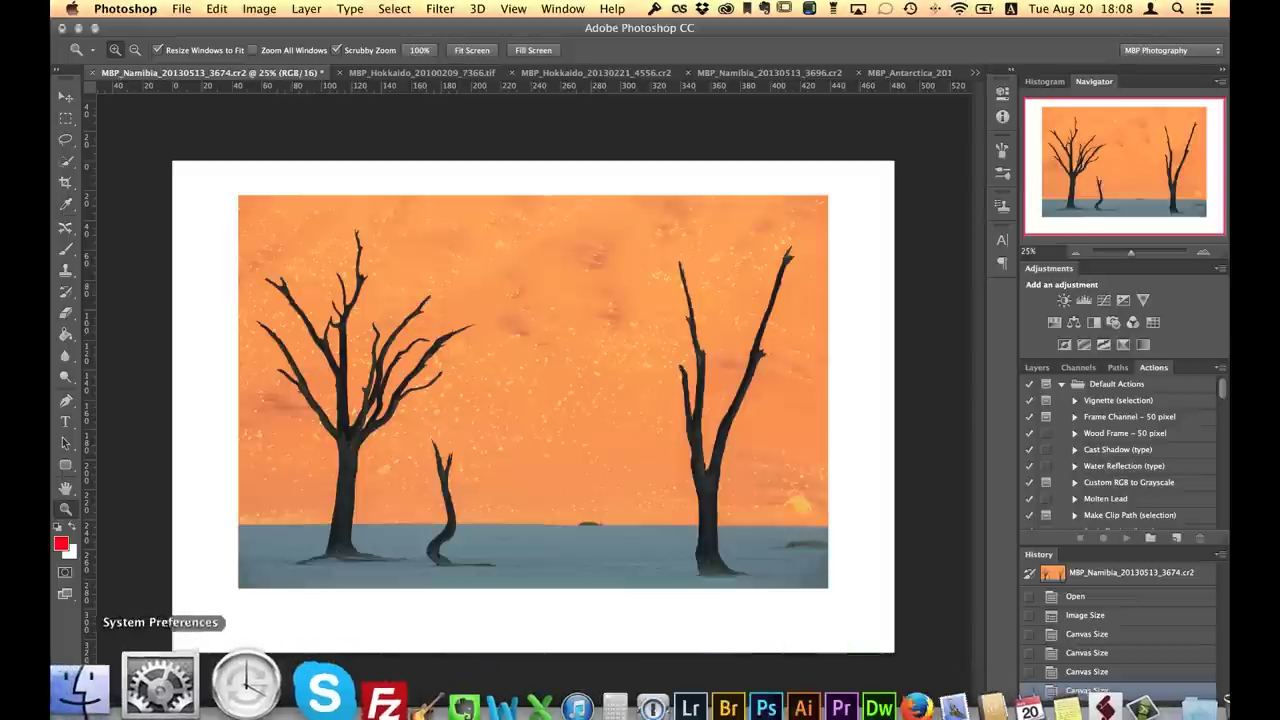
# Switch to Finder and open MBP 13x19 Fine Art Border.jsx from Photoshop's Presets/Scripts folder in ExtendScript Toolkit
pyautogui.click(163, 688)
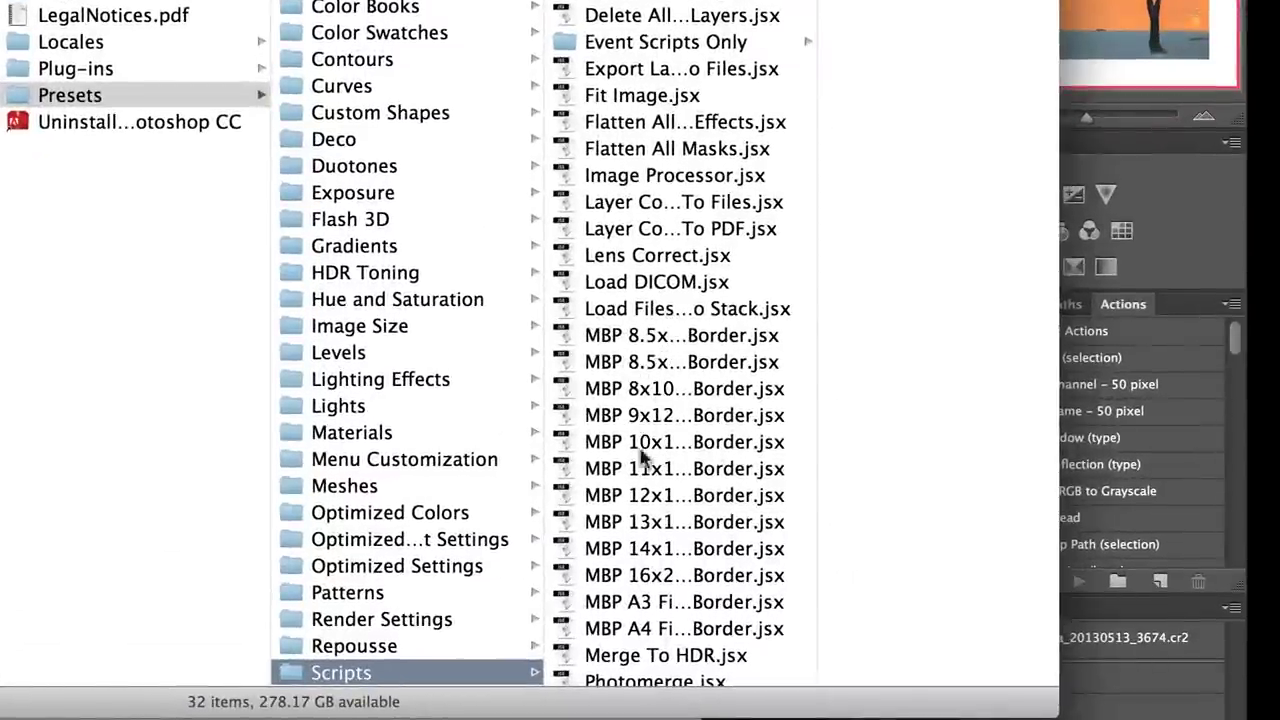
pyautogui.click(646, 522)
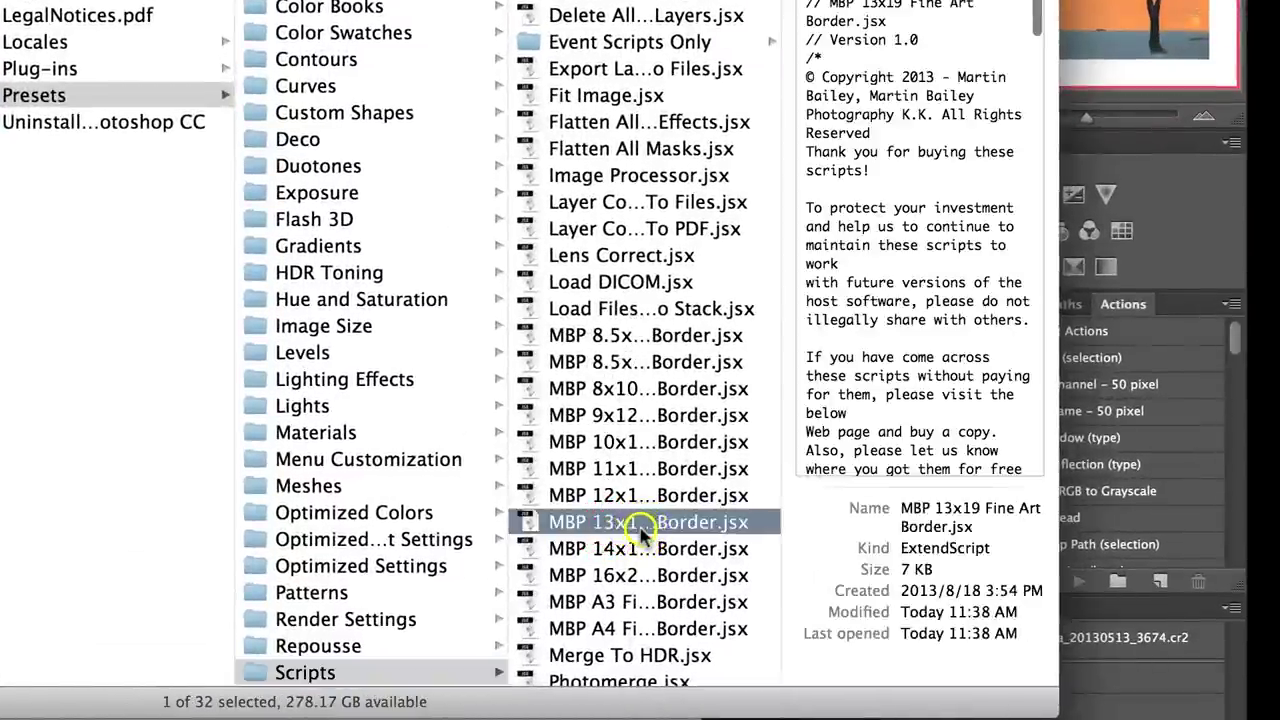
pyautogui.rightClick(643, 530)
pyautogui.moveTo(740, 378)
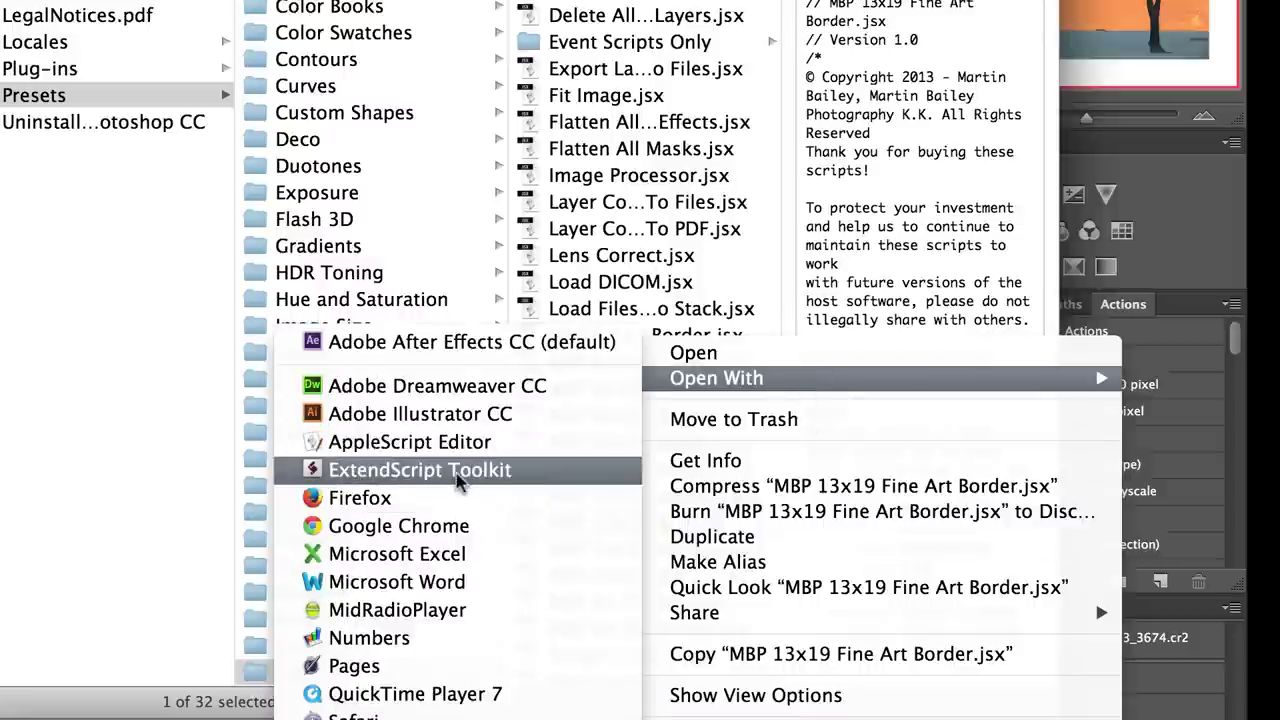
pyautogui.click(366, 472)
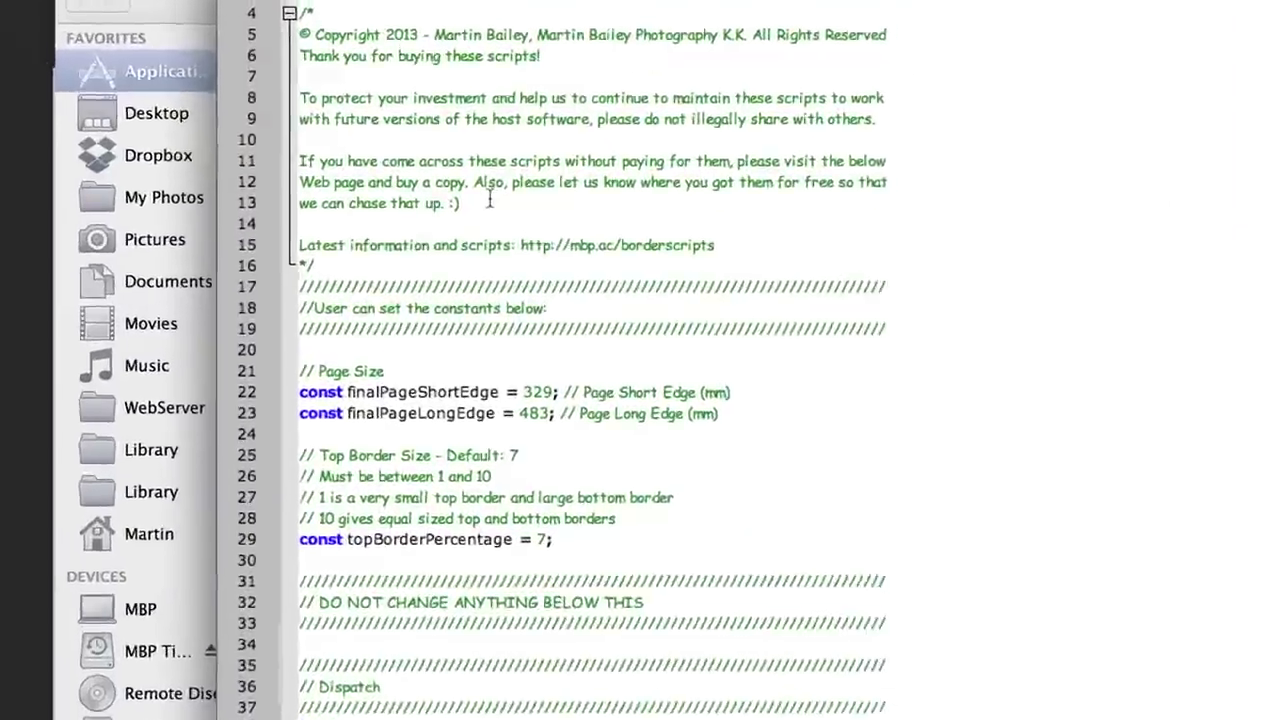
# Examine the page size and top border percentage constants and their explanatory comments in the script
pyautogui.scroll(-2, 545, 432)
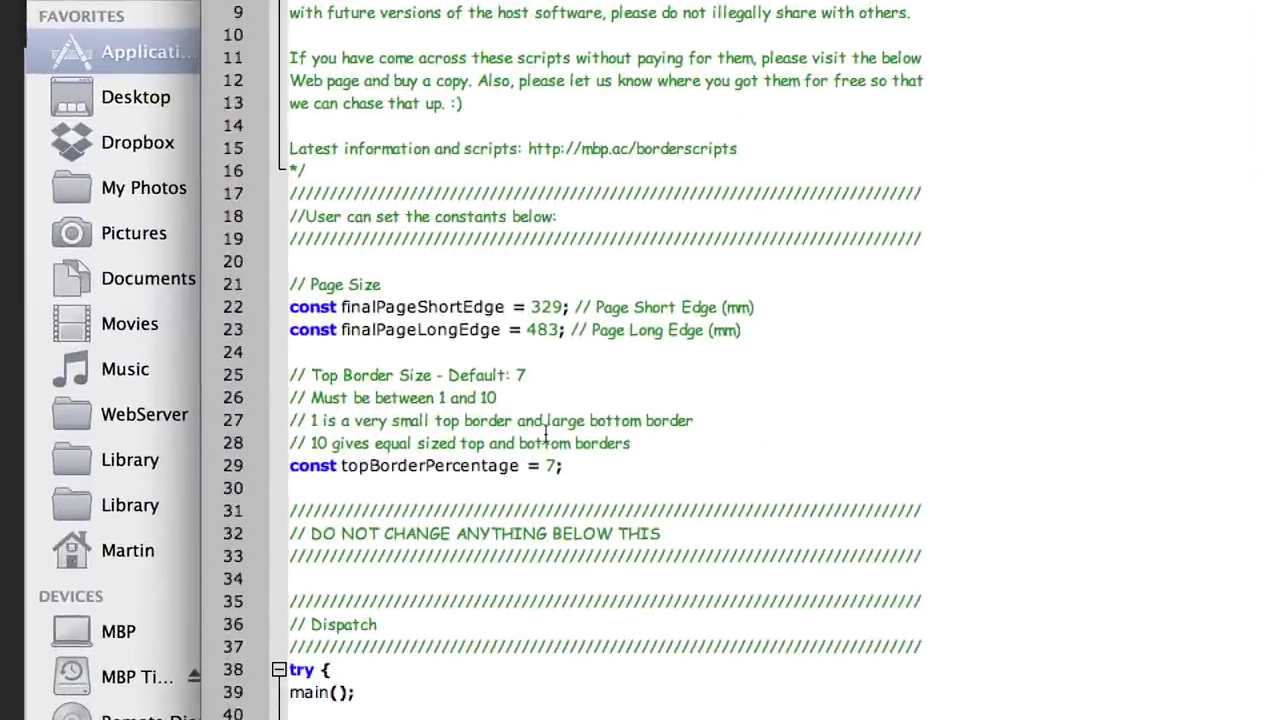
pyautogui.click(594, 463)
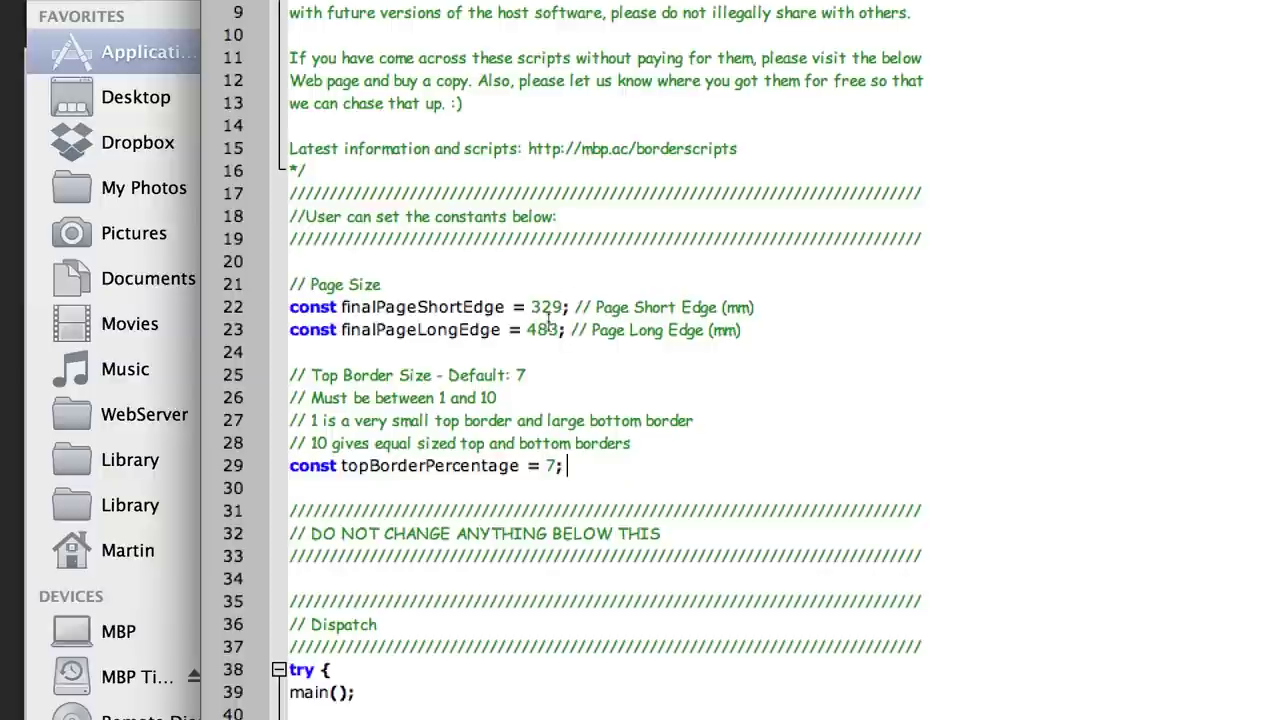
pyautogui.click(518, 375)
pyautogui.click(516, 375)
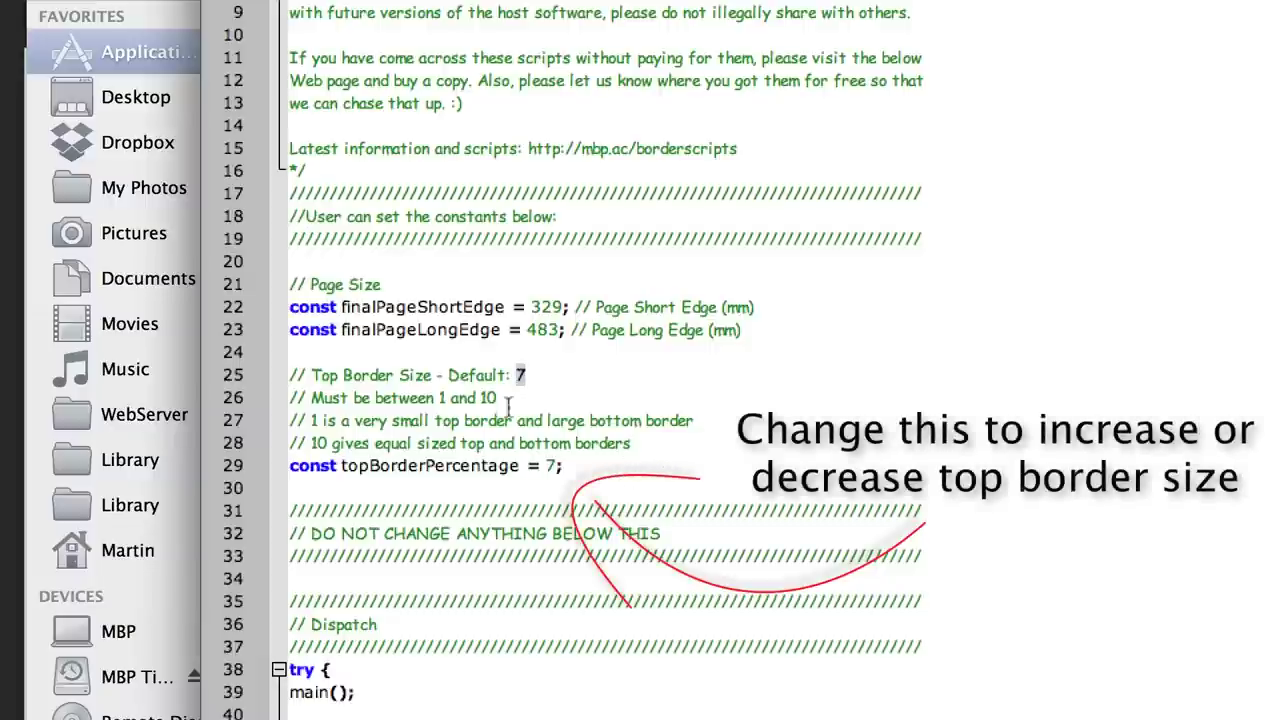
pyautogui.click(492, 399)
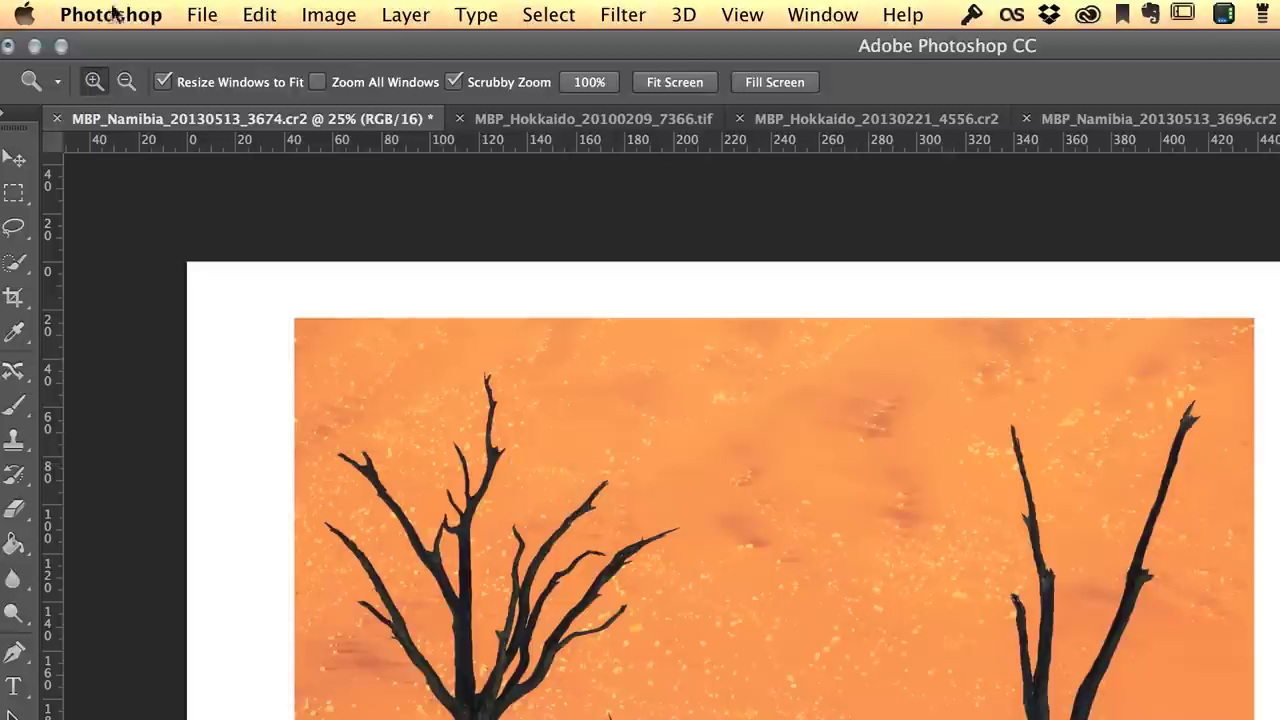
pyautogui.click(200, 14)
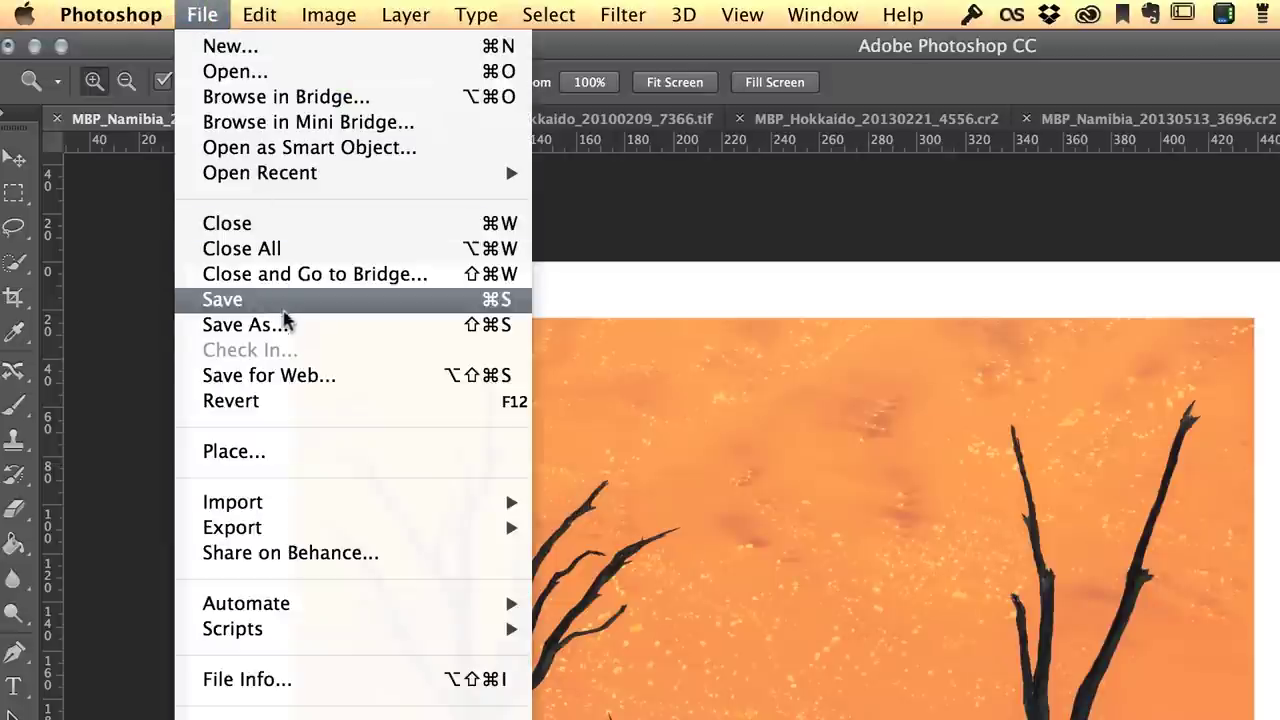
pyautogui.click(250, 325)
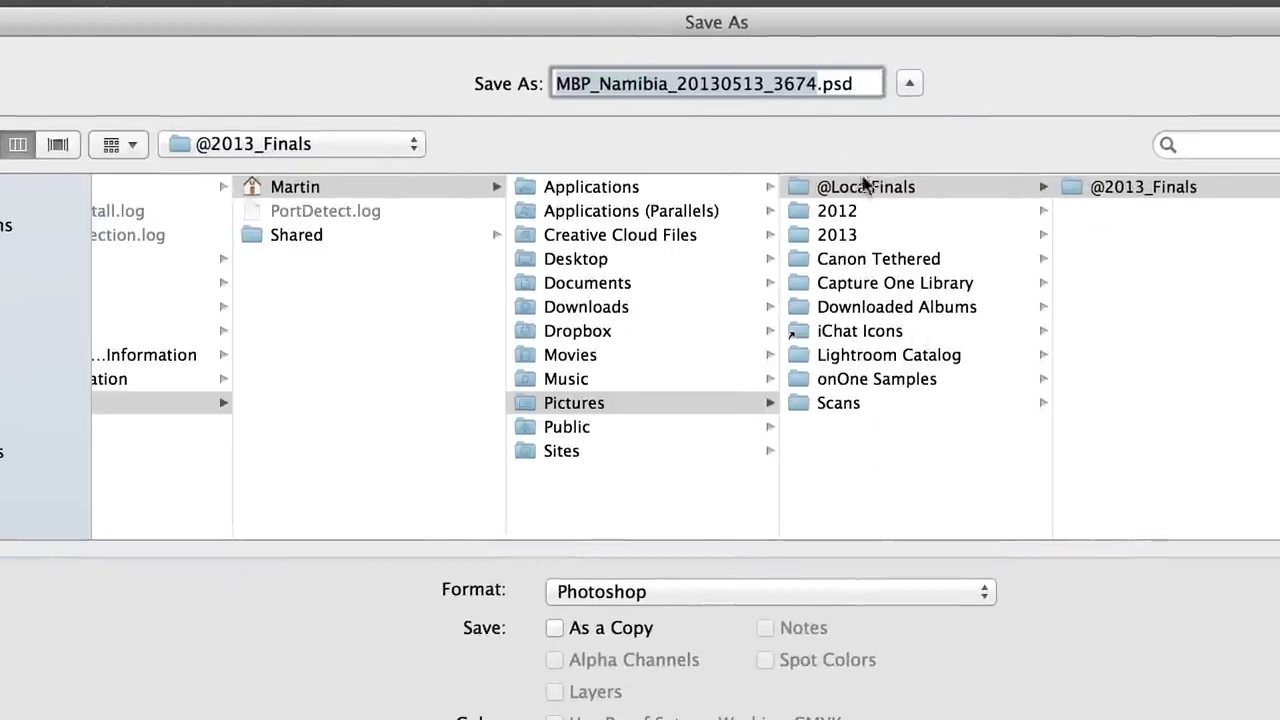
pyautogui.click(818, 83)
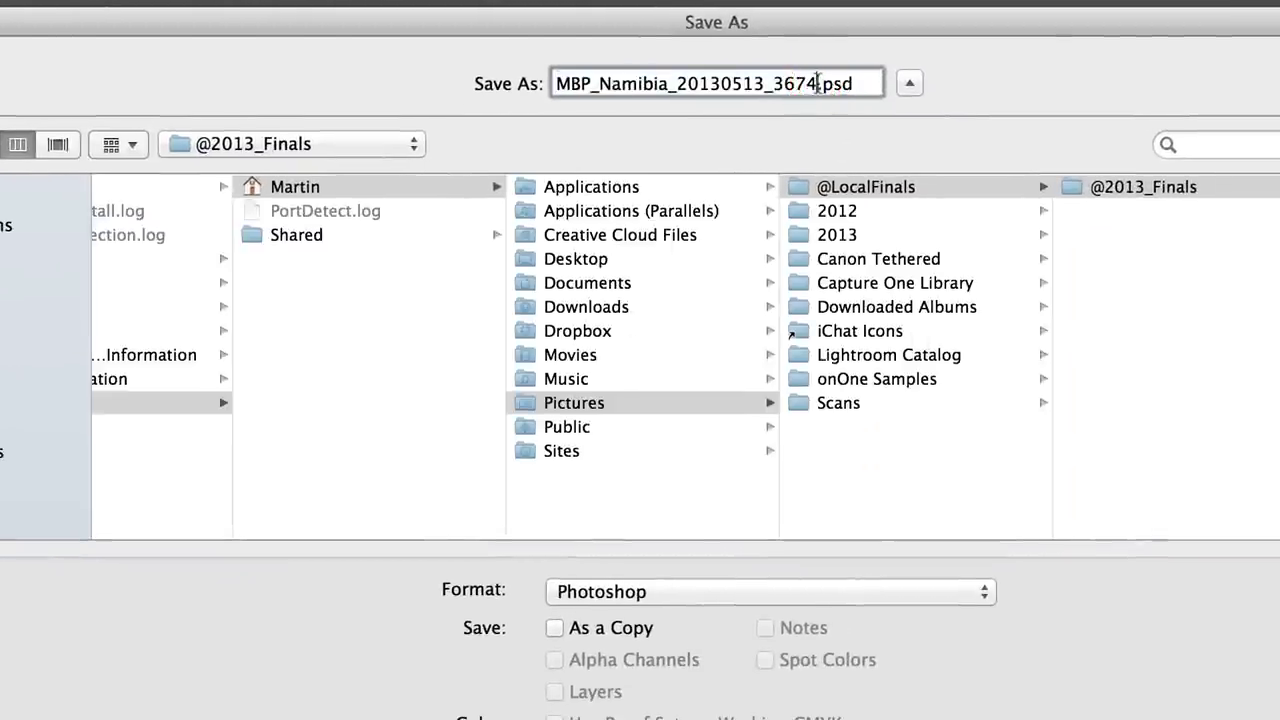
pyautogui.write('_13')
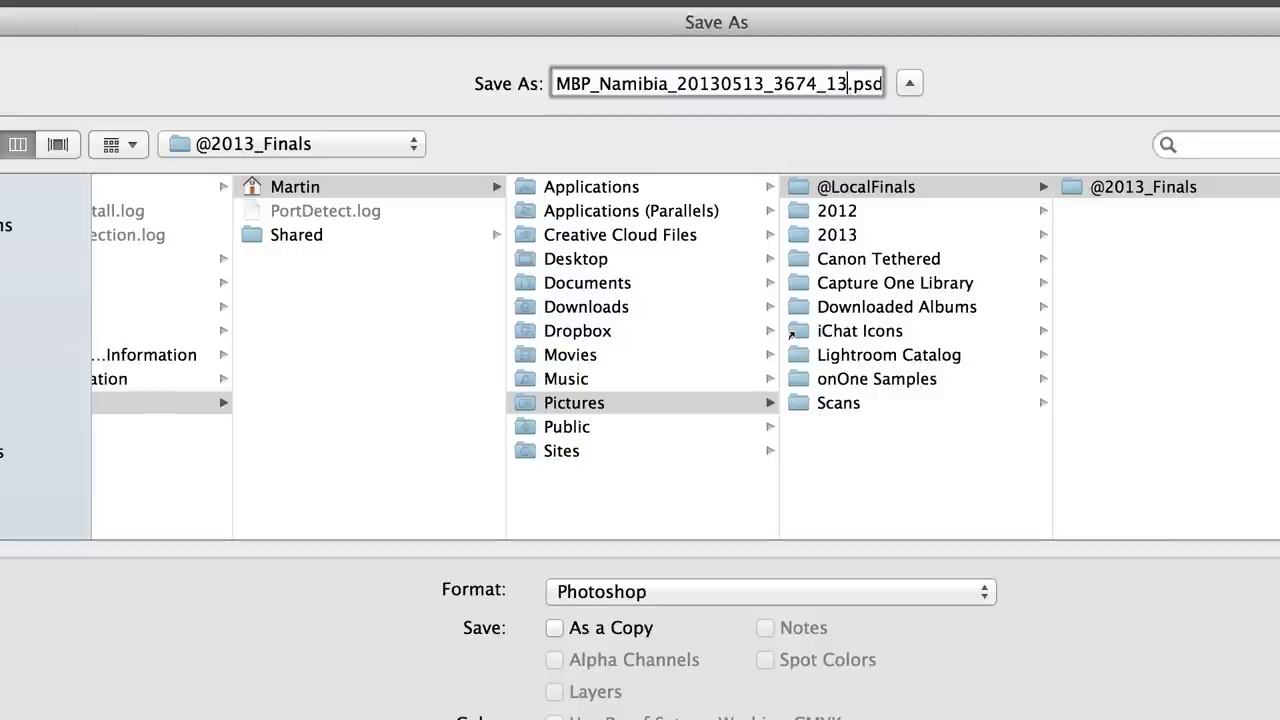
pyautogui.write('x19')
pyautogui.press('Return')
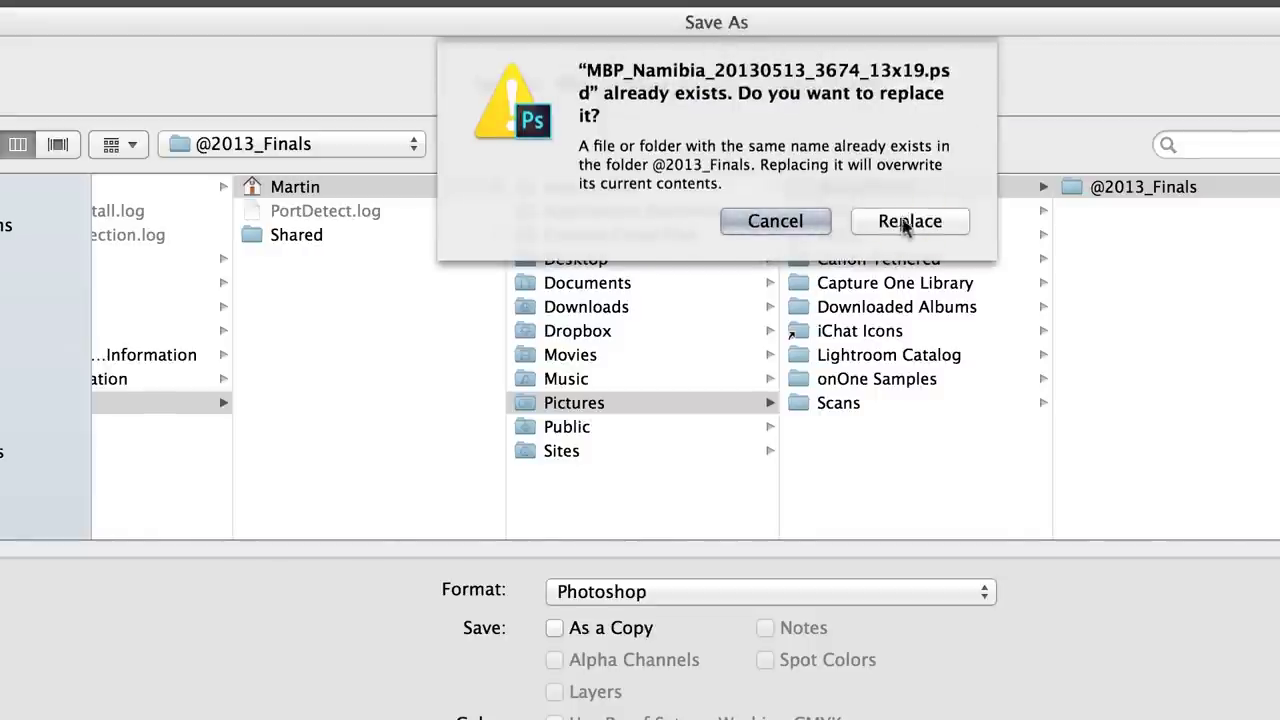
pyautogui.click(909, 222)
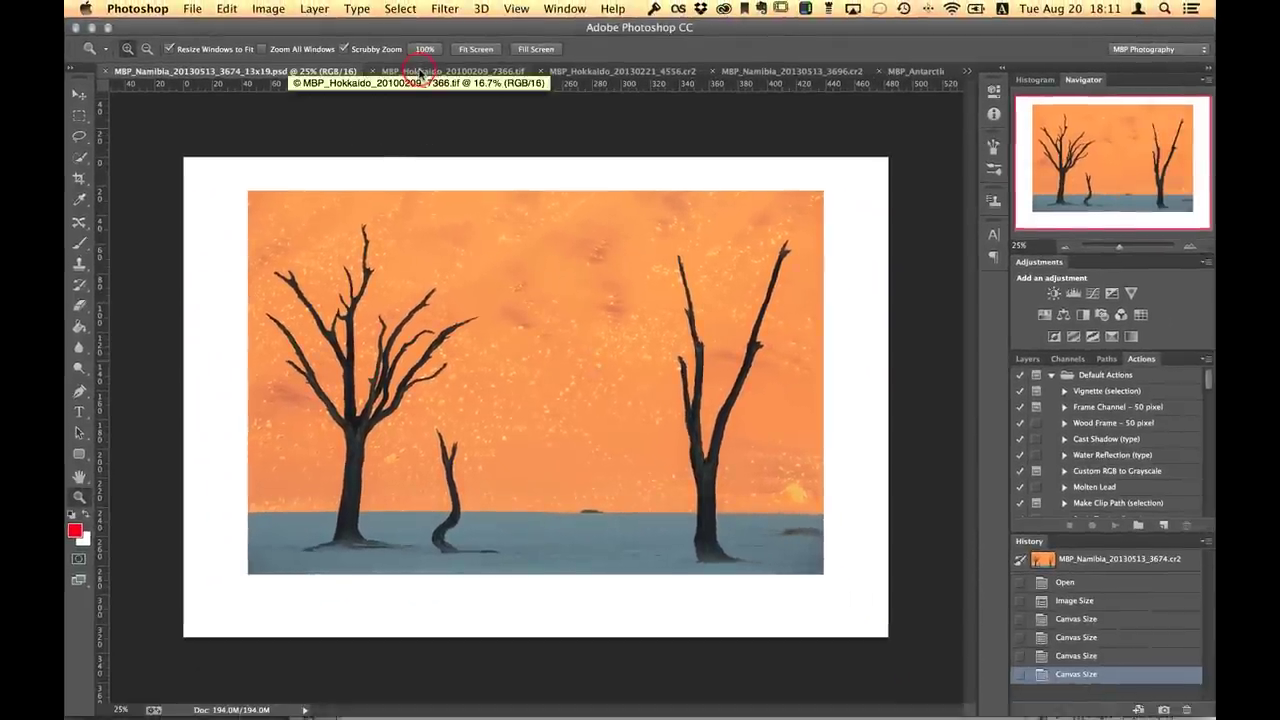
# Run the MBP 14x17 Fine Art Border script on the black-and-white tree image MBP_Hokkaido_20100209_7366.tif
pyautogui.click(420, 73)
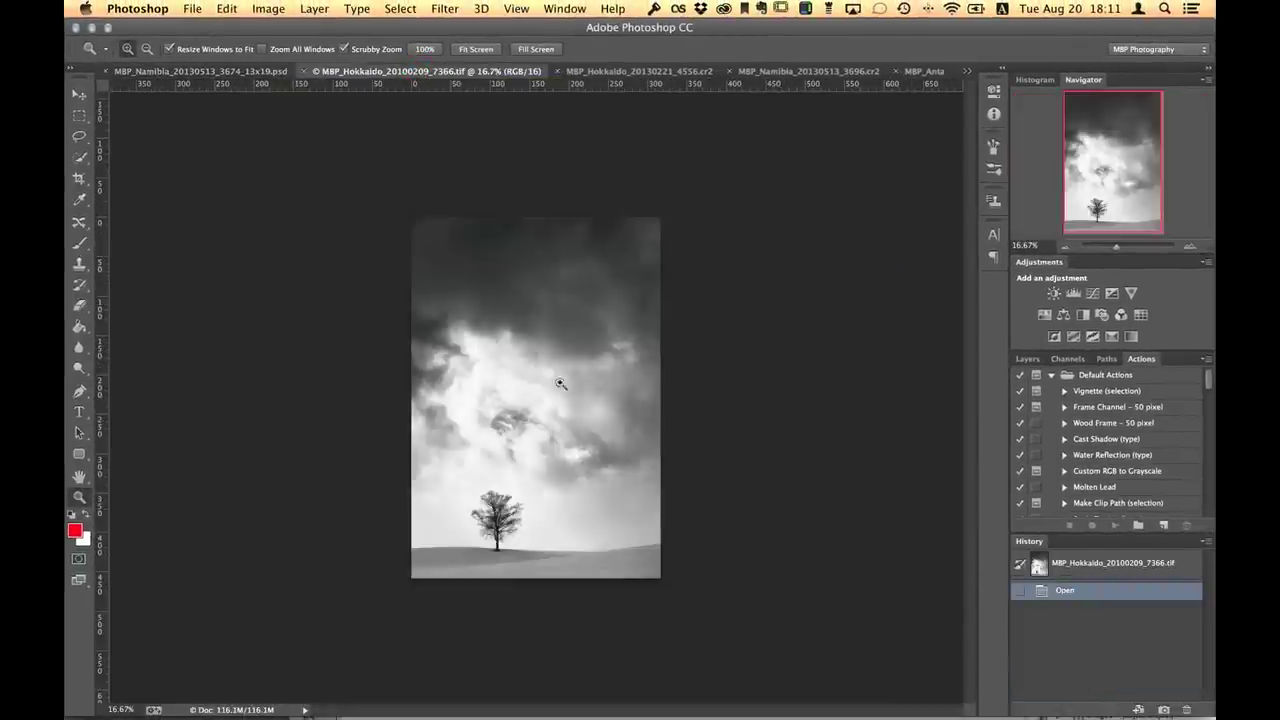
pyautogui.click(192, 8)
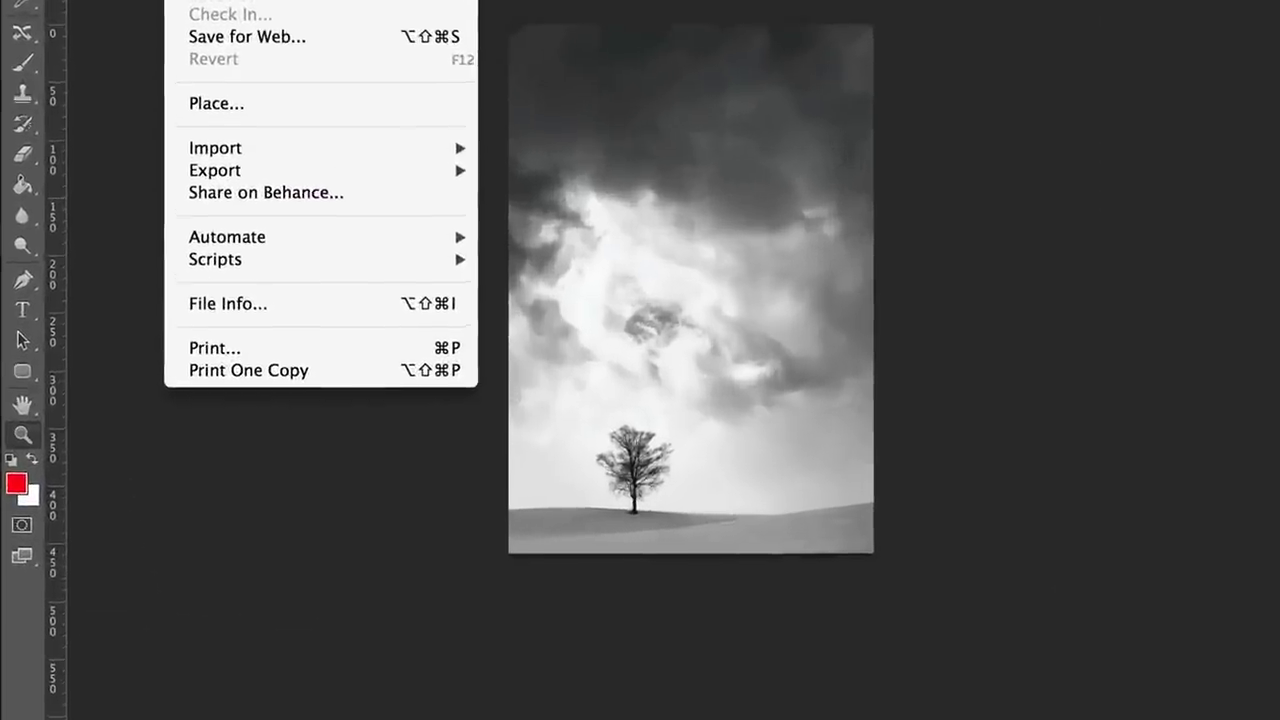
pyautogui.moveTo(255, 234)
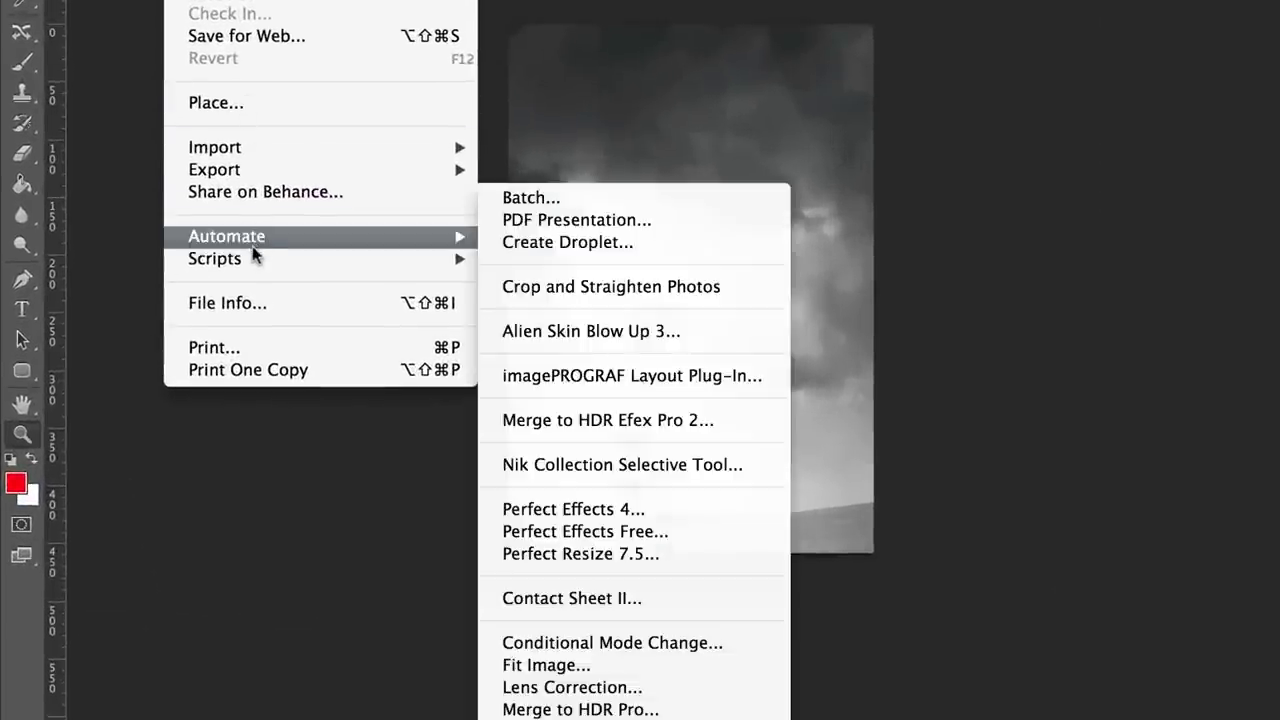
pyautogui.moveTo(272, 264)
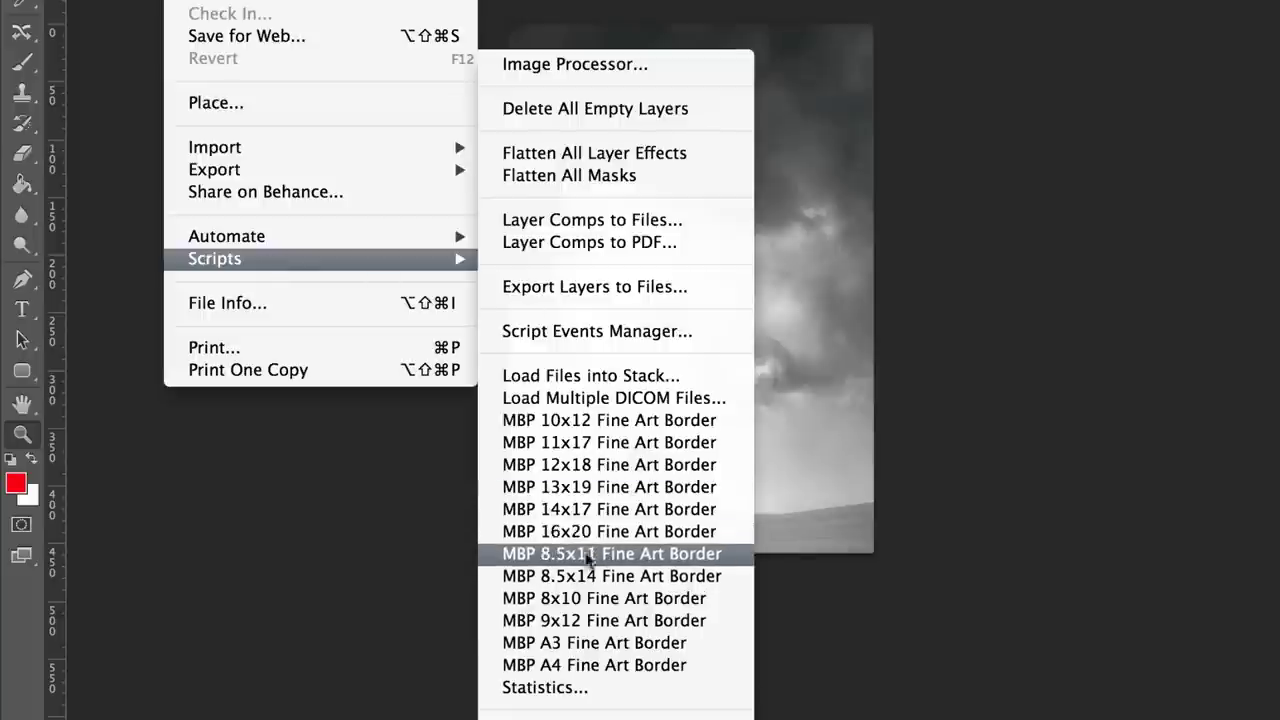
pyautogui.click(585, 512)
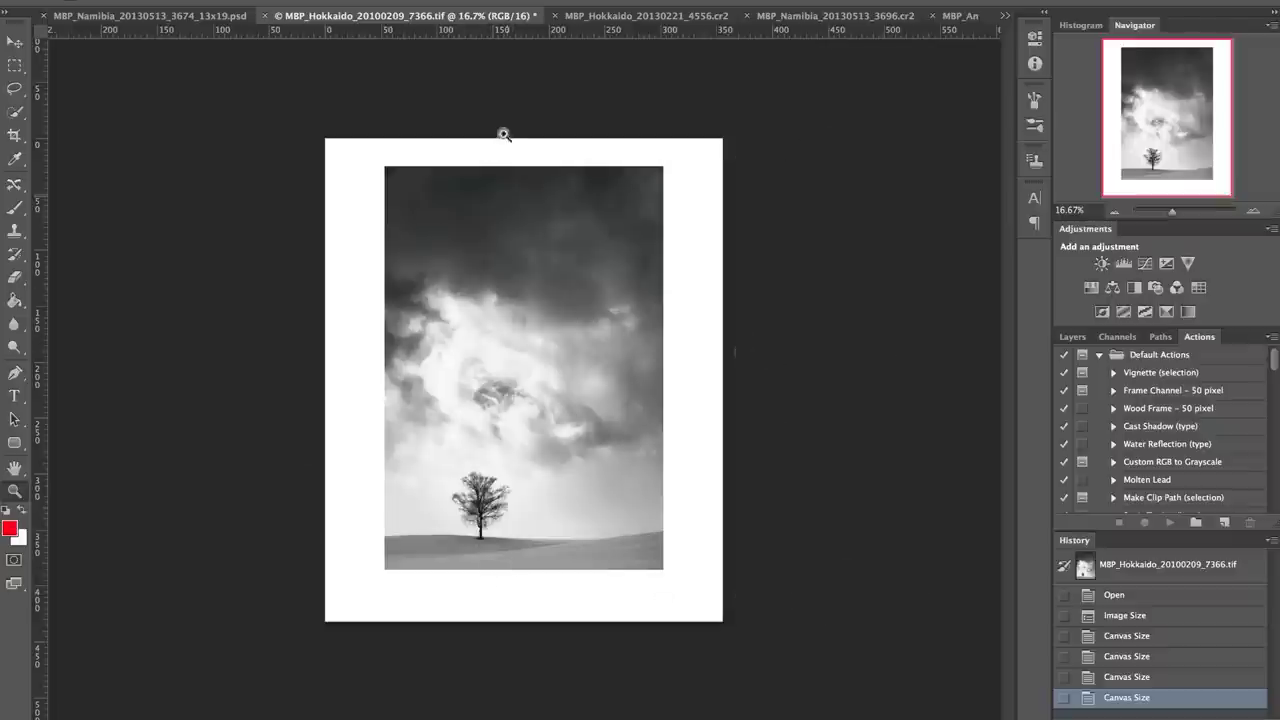
# Run the MBP 11x17 Fine Art Border script on the tree trunk image MBP_Hokkaido_20130221_4556.cr2
pyautogui.click(600, 17)
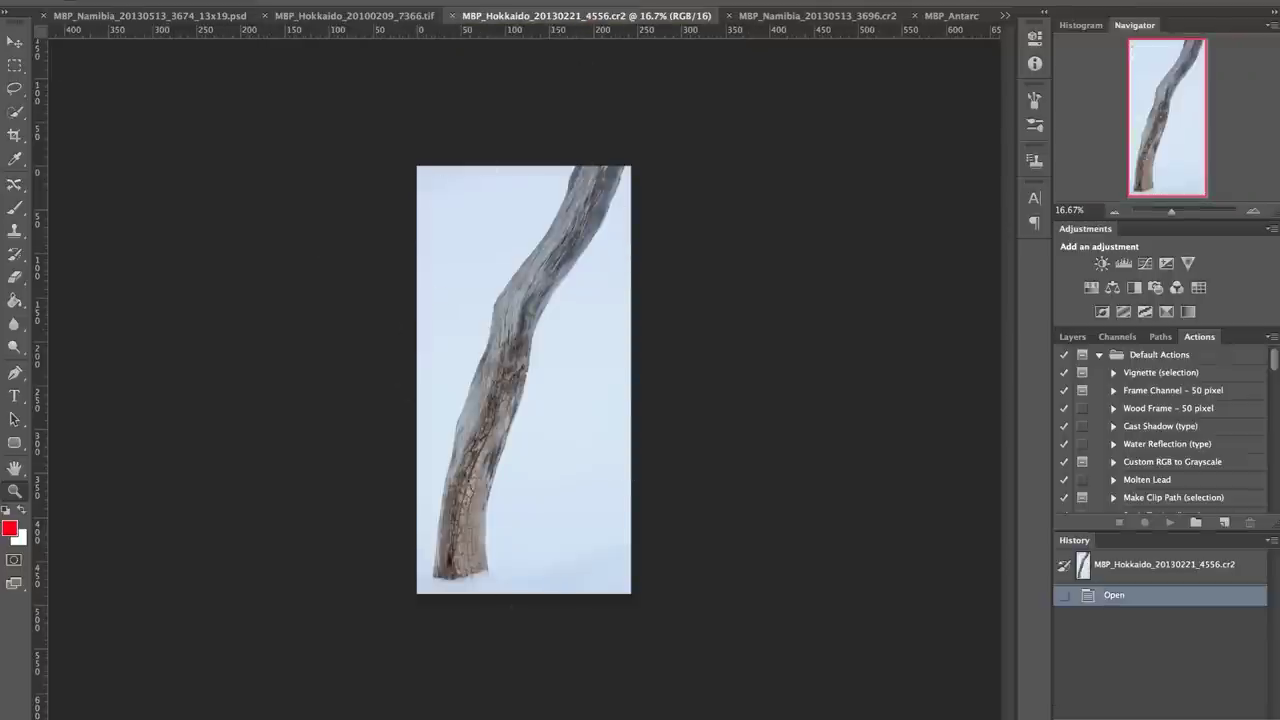
pyautogui.click(145, 1)
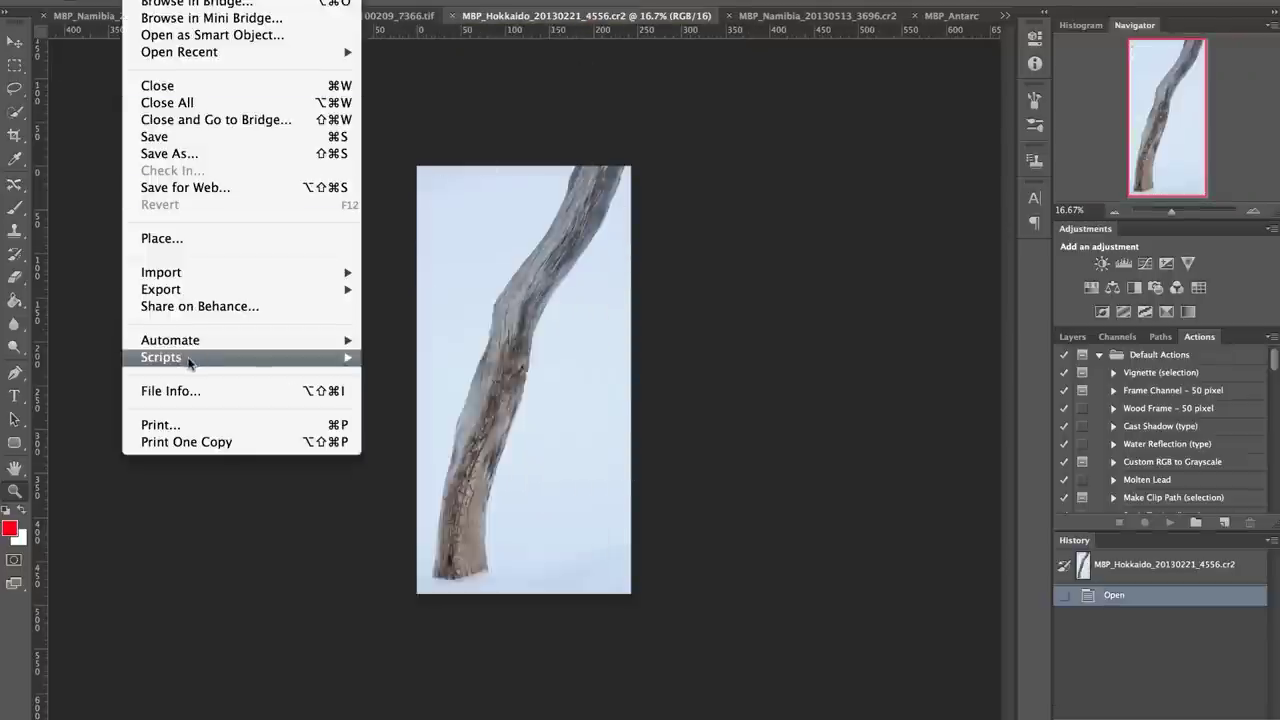
pyautogui.moveTo(189, 362)
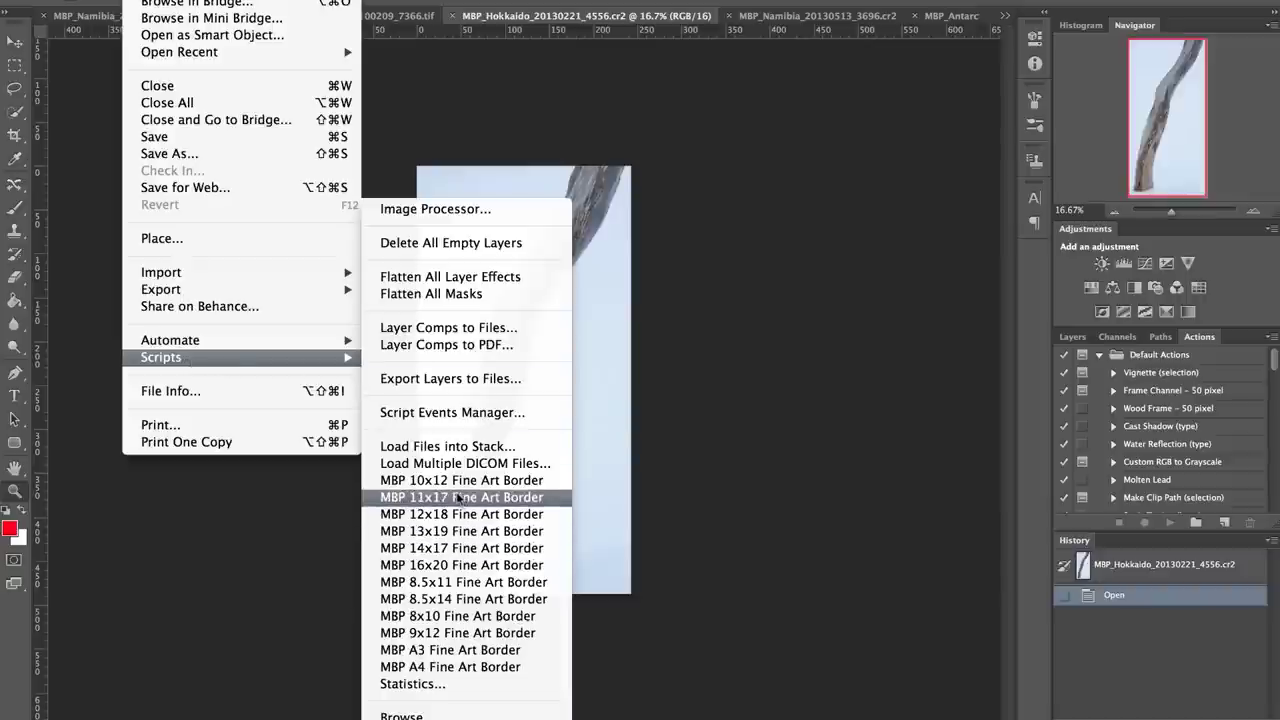
pyautogui.click(420, 497)
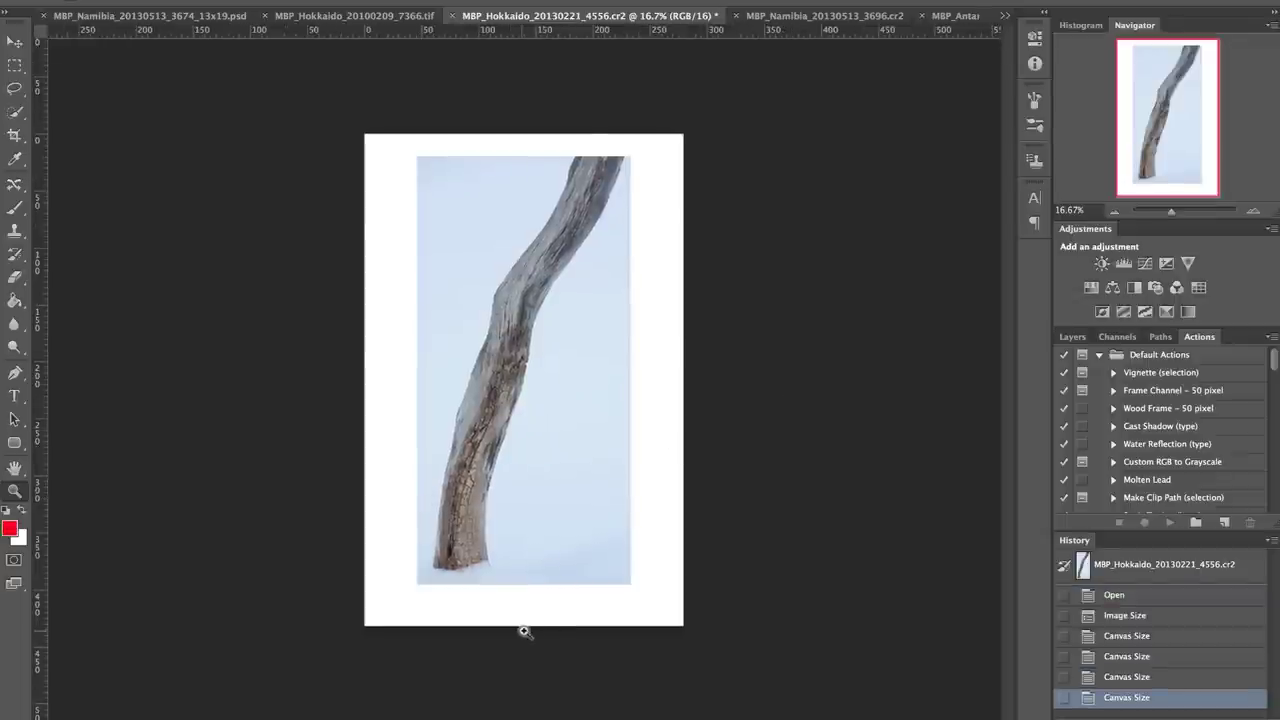
# Run the MBP 8x10 Fine Art Border script on the camel thorn tree image MBP_Namibia_20130513_3696.cr2
pyautogui.click(796, 17)
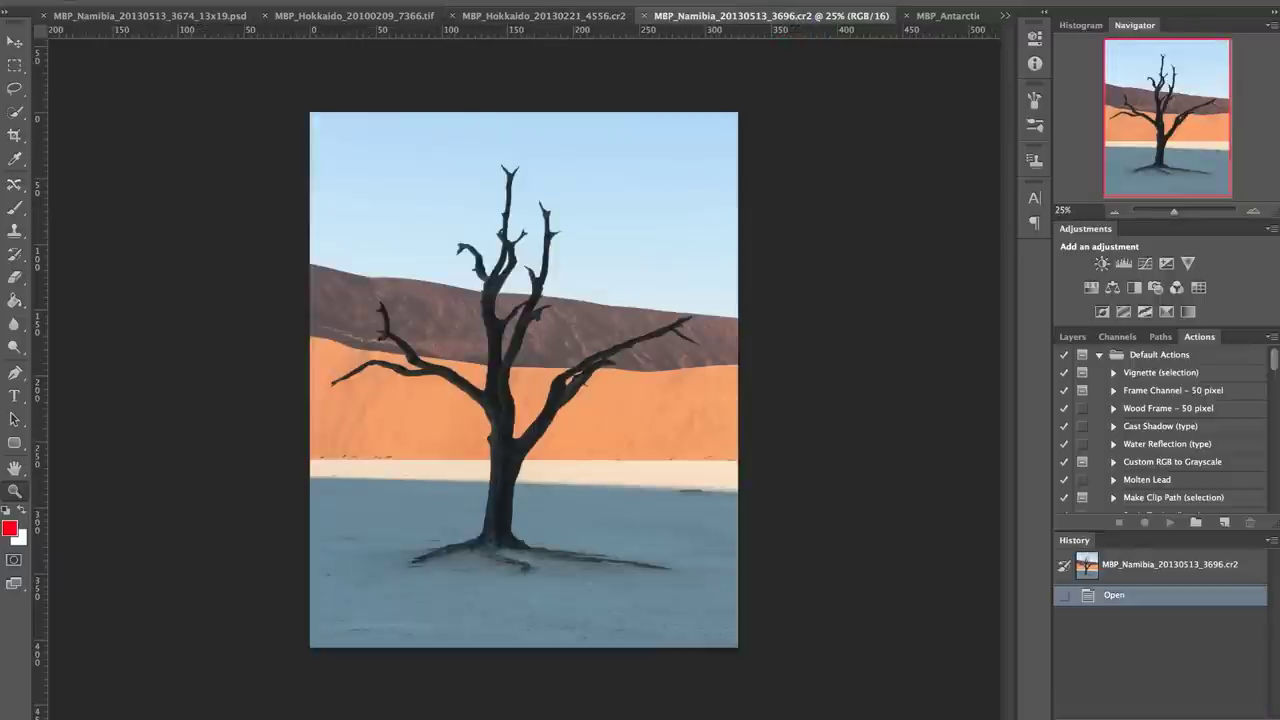
pyautogui.click(140, 0)
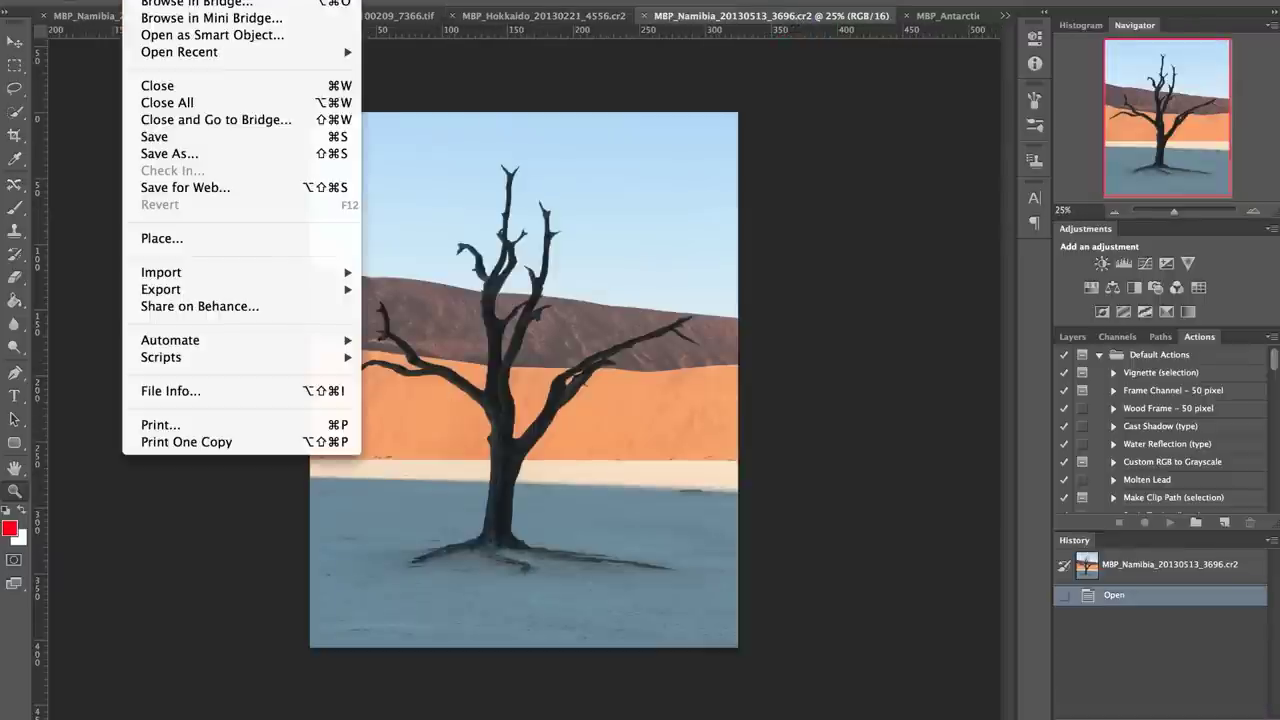
pyautogui.moveTo(178, 357)
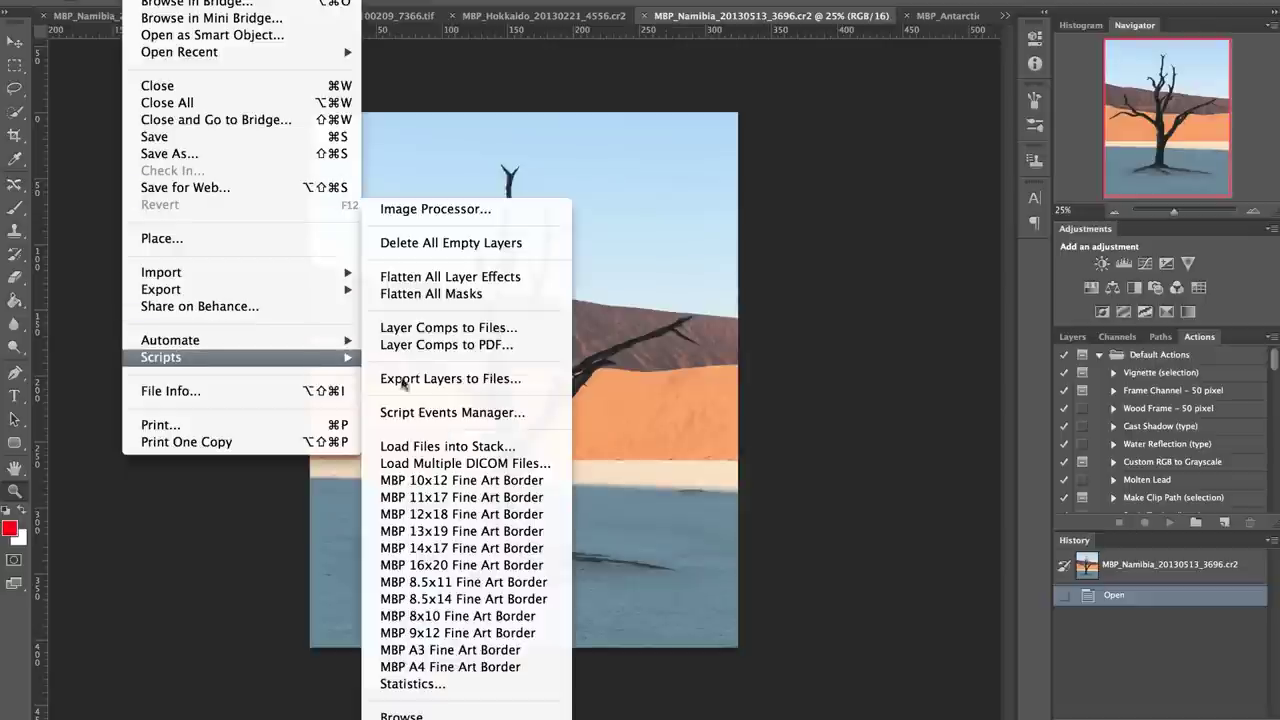
pyautogui.click(448, 616)
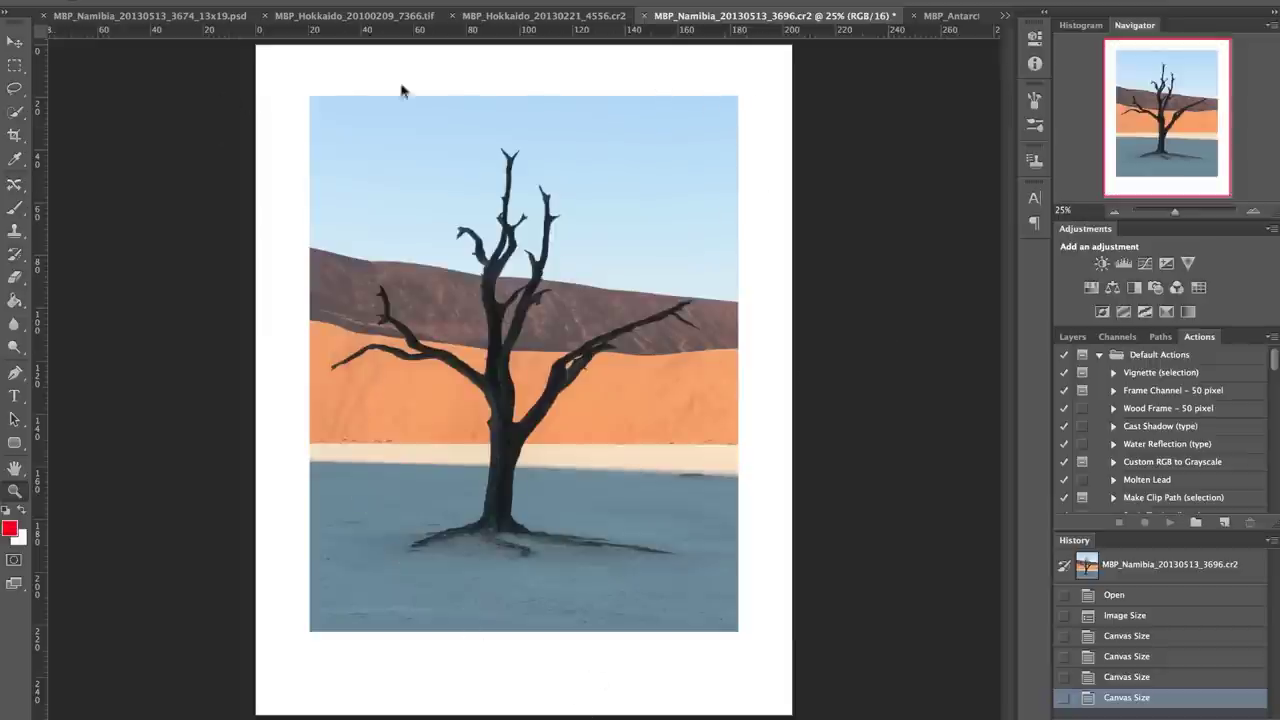
# Run the MBP 11x17 Fine Art Border script on the black-and-white seascape MBP_Antarctica_20110320_6182.tif
pyautogui.click(950, 17)
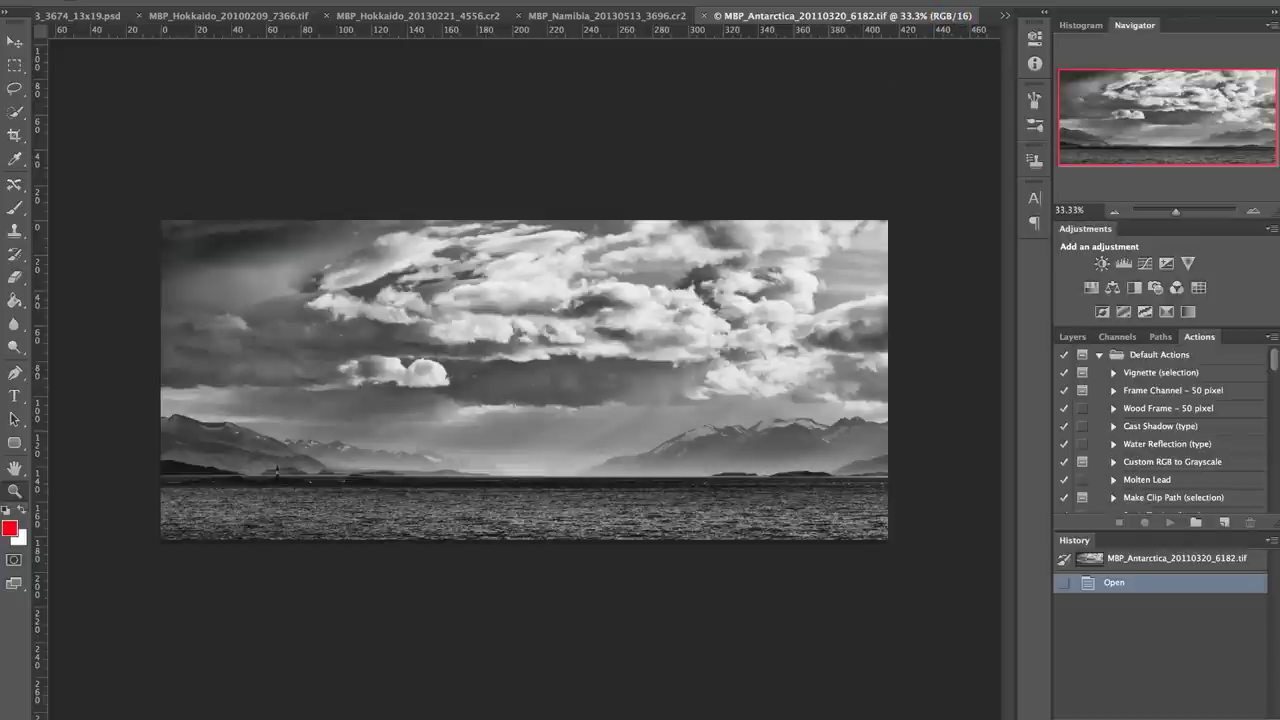
pyautogui.click(140, 0)
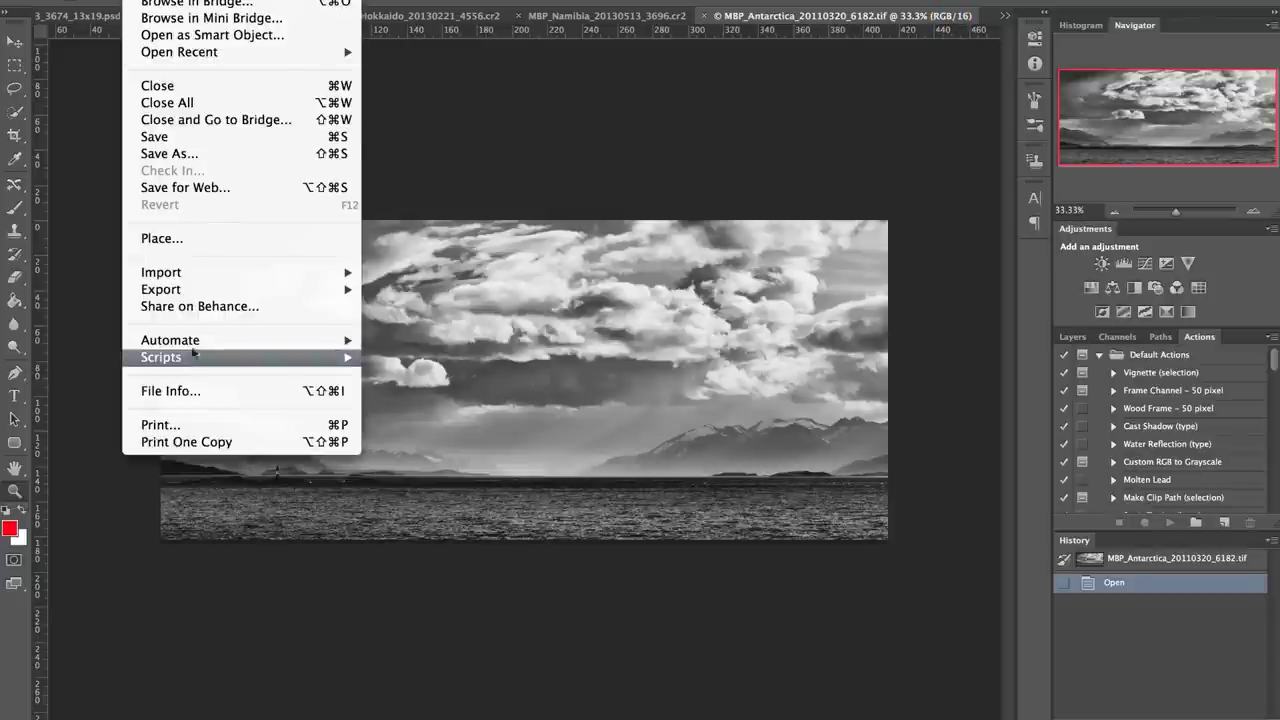
pyautogui.moveTo(193, 360)
pyautogui.click(450, 499)
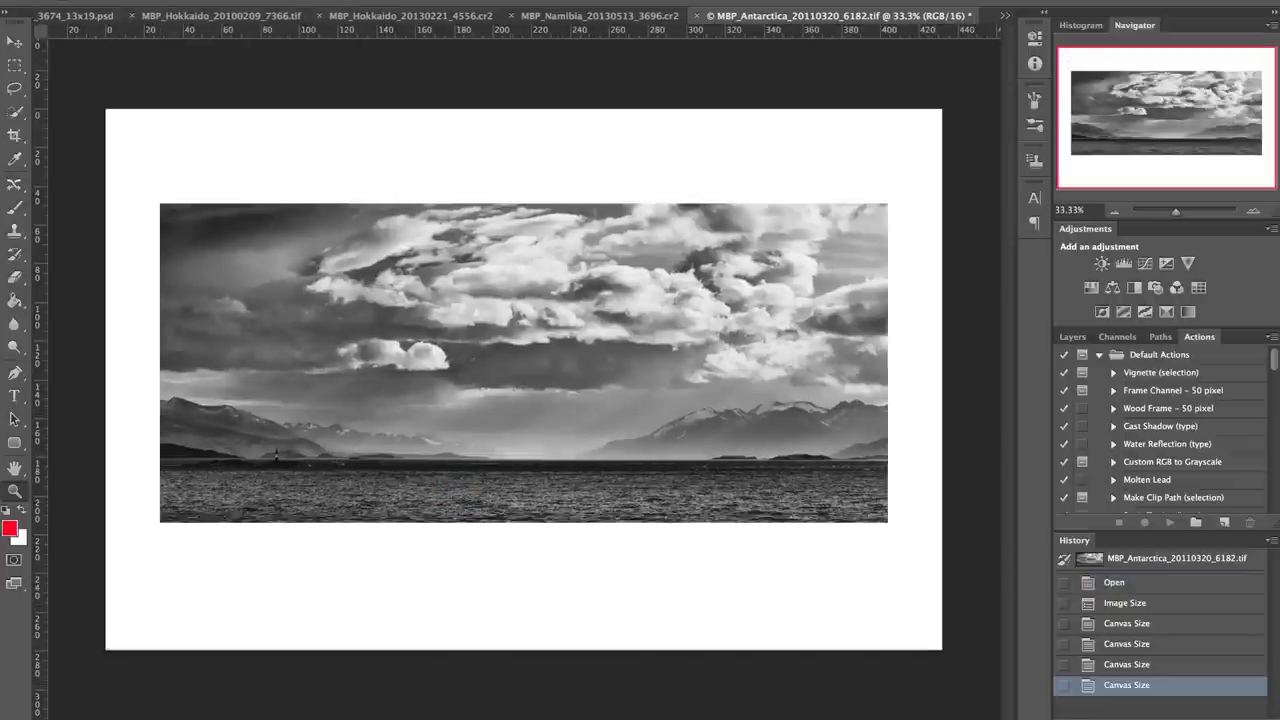
# Revert the Antarctica image to its originally opened state and run the MBP 16x20 Fine Art Border script on it
pyautogui.click(1133, 558)
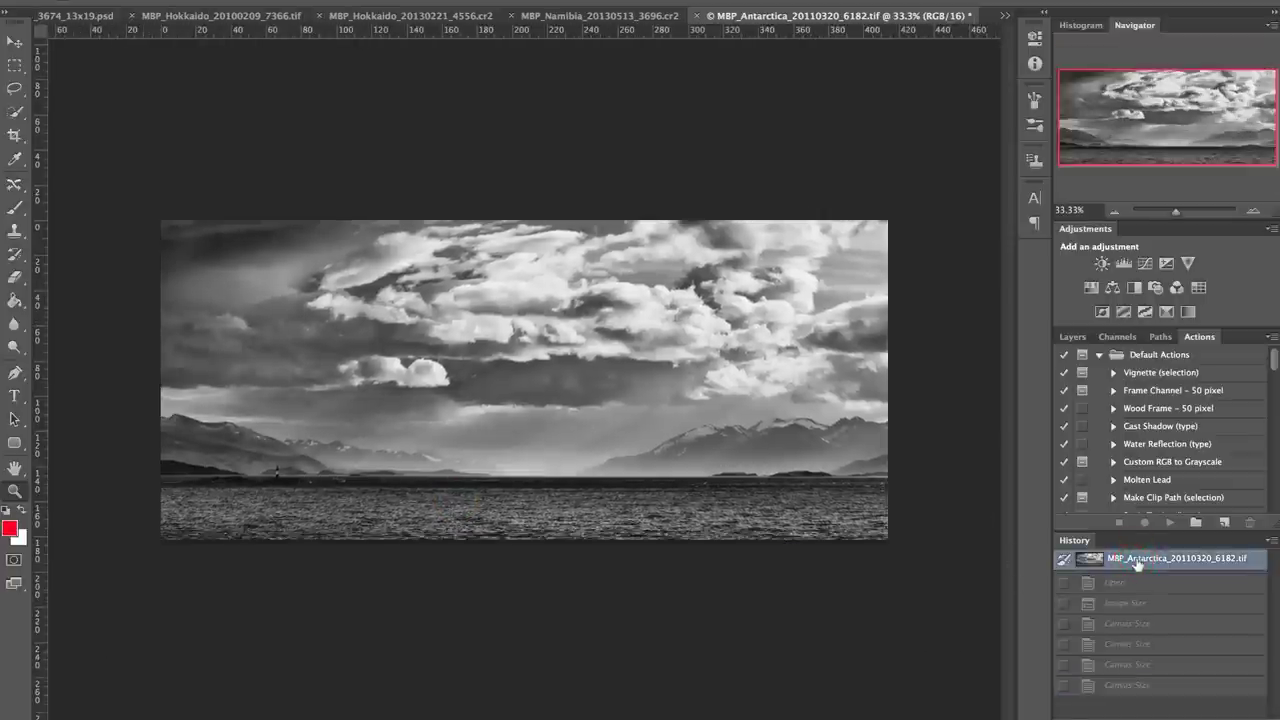
pyautogui.click(145, 0)
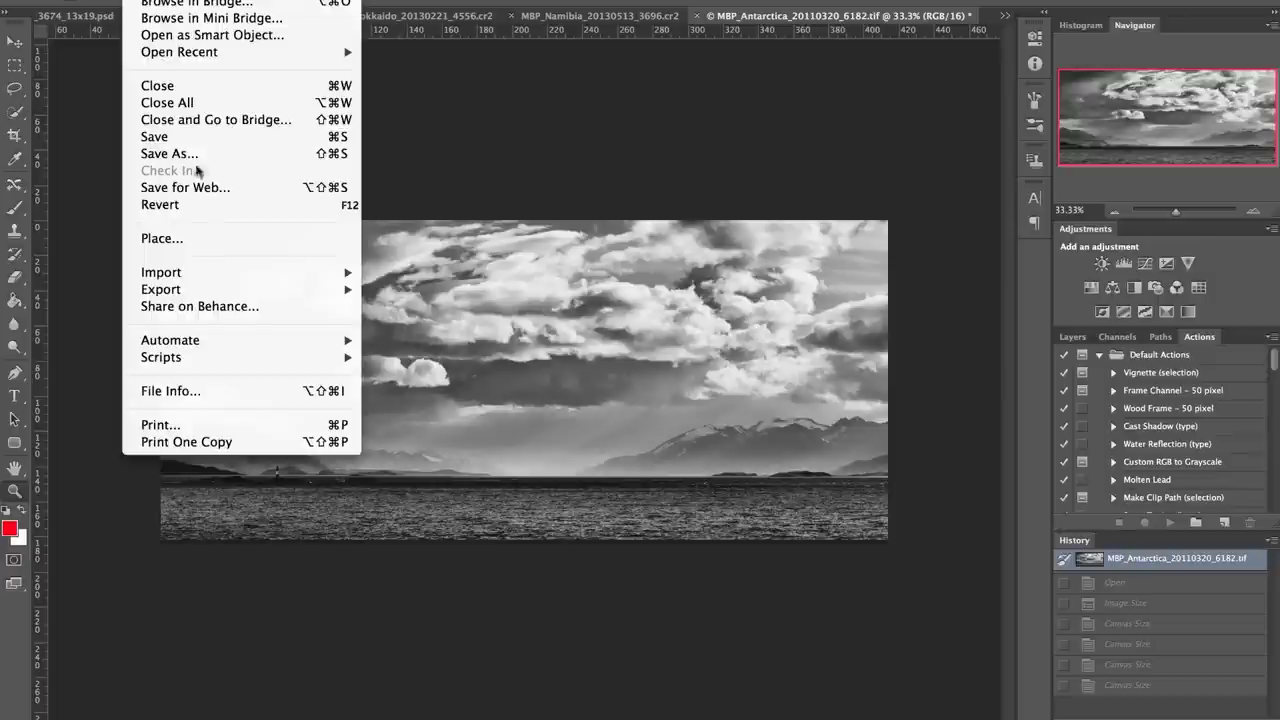
pyautogui.moveTo(208, 364)
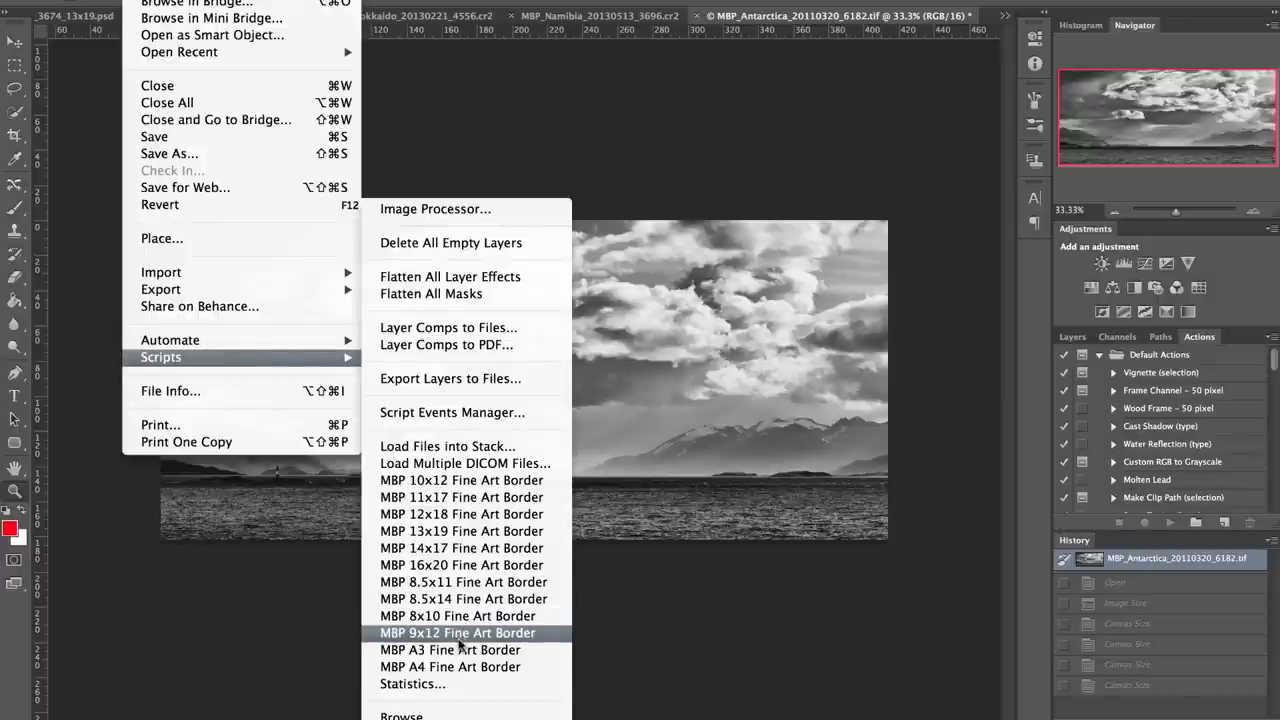
pyautogui.click(446, 570)
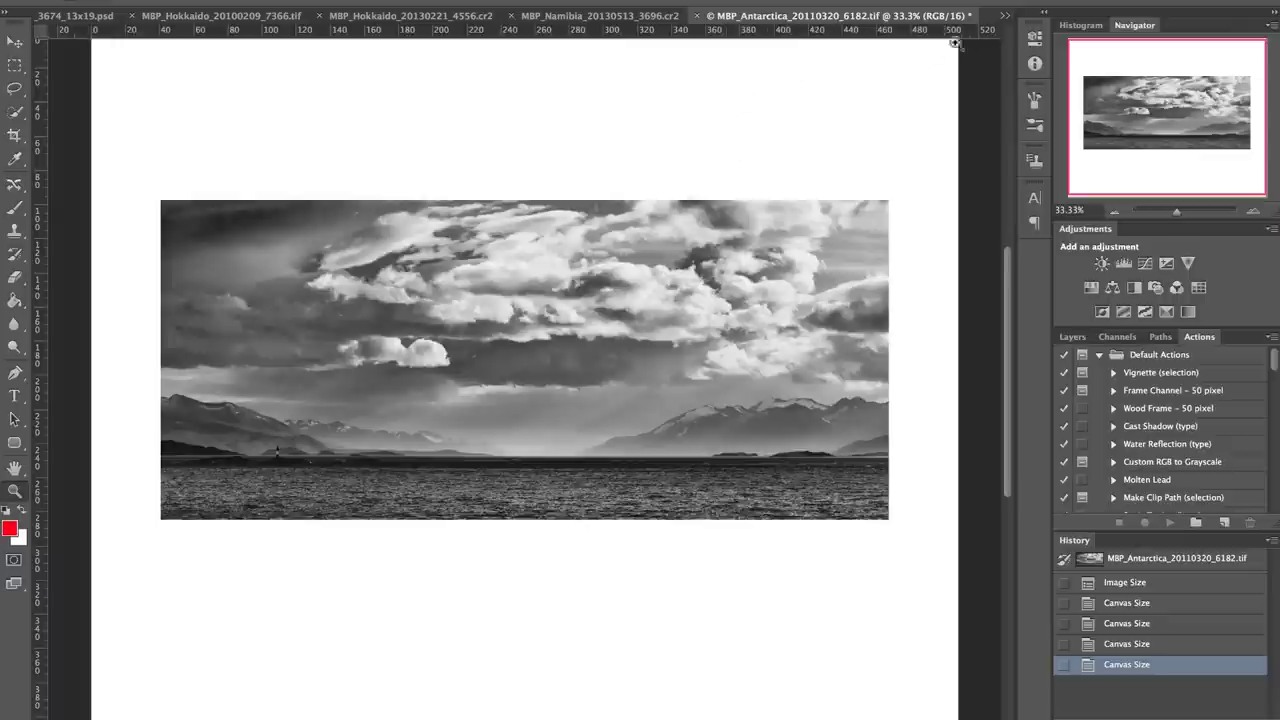
# Run the MBP 16x20 Fine Art Border script on the pink flower image MBP_Studio_Flowers_20120402_1455.cr2
pyautogui.click(1004, 15)
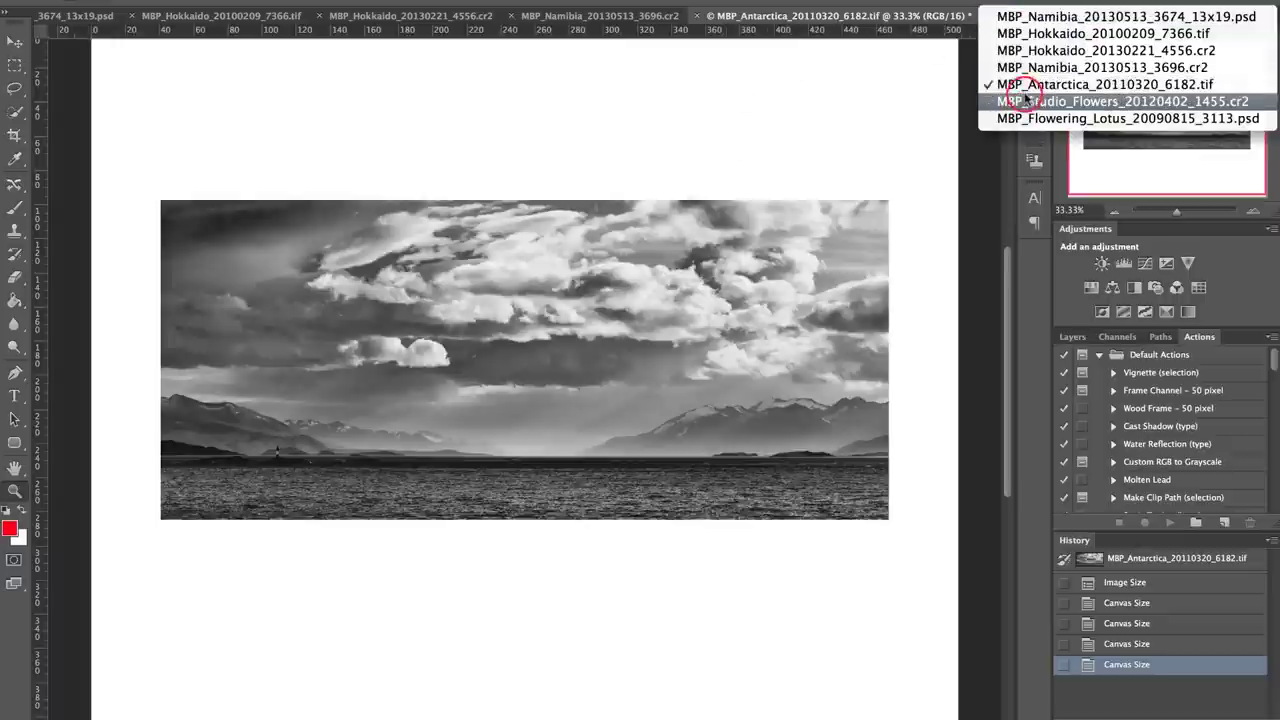
pyautogui.press('Escape')
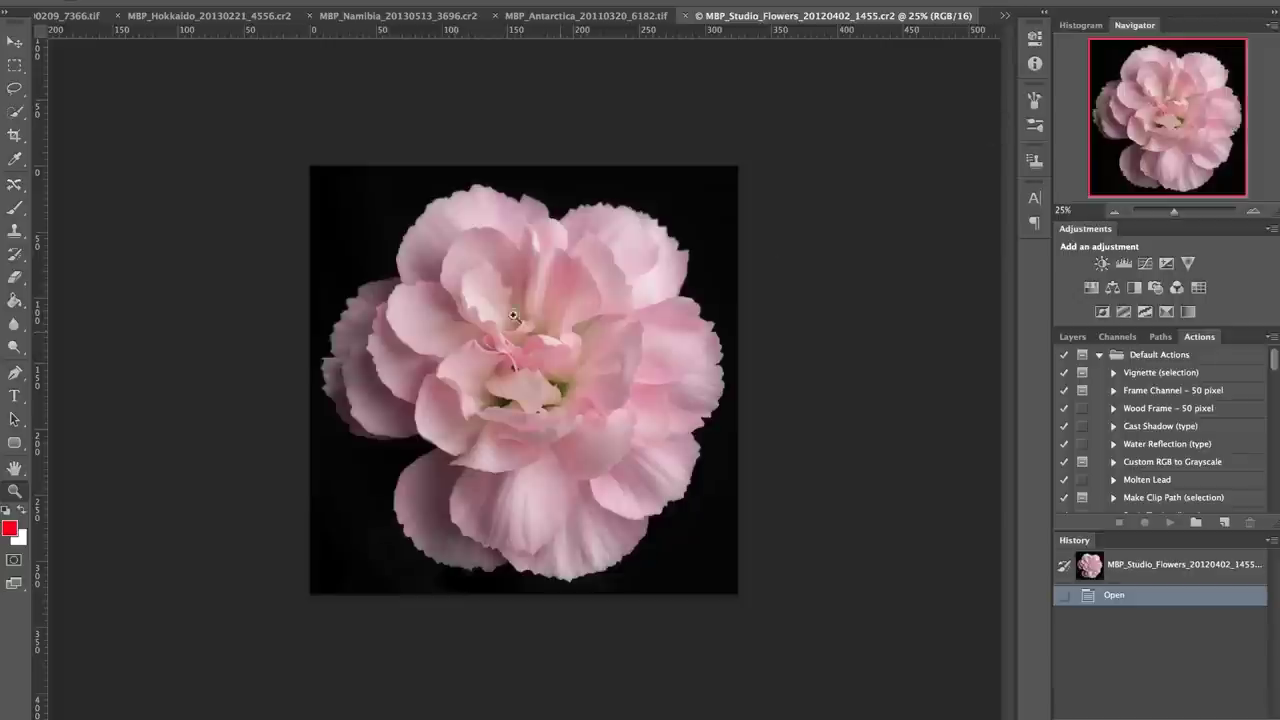
pyautogui.click(140, 0)
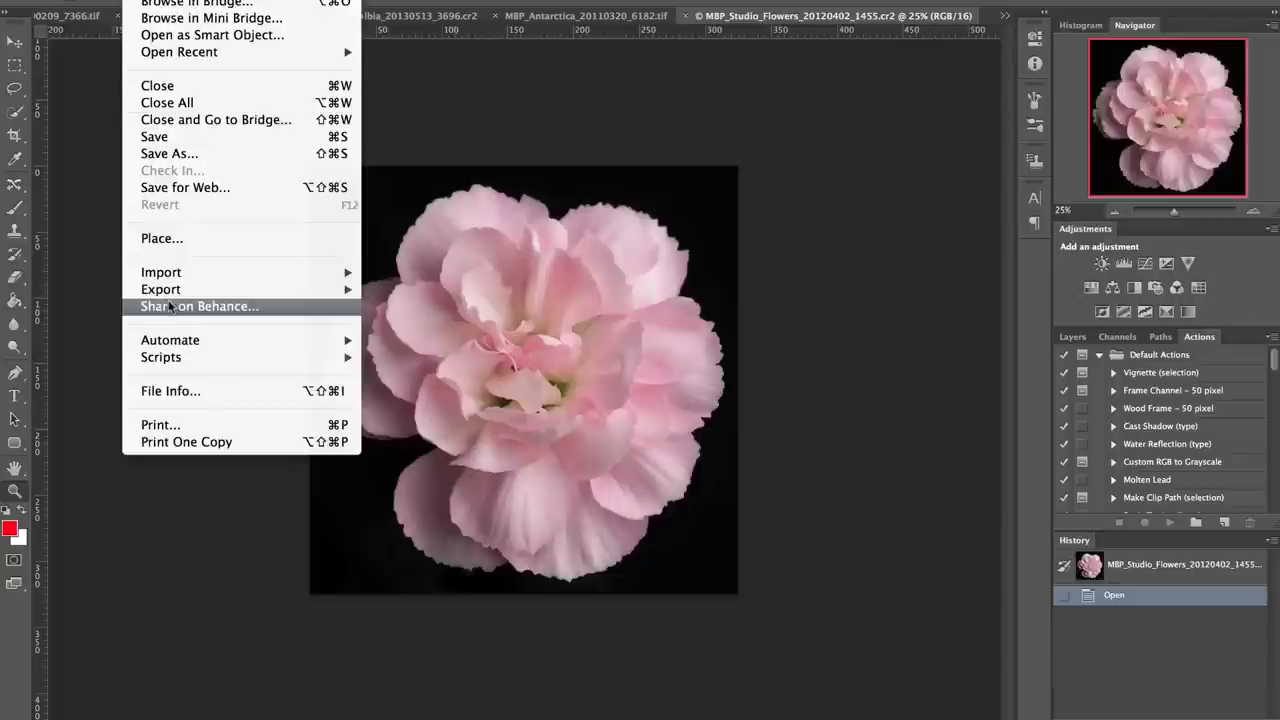
pyautogui.moveTo(164, 279)
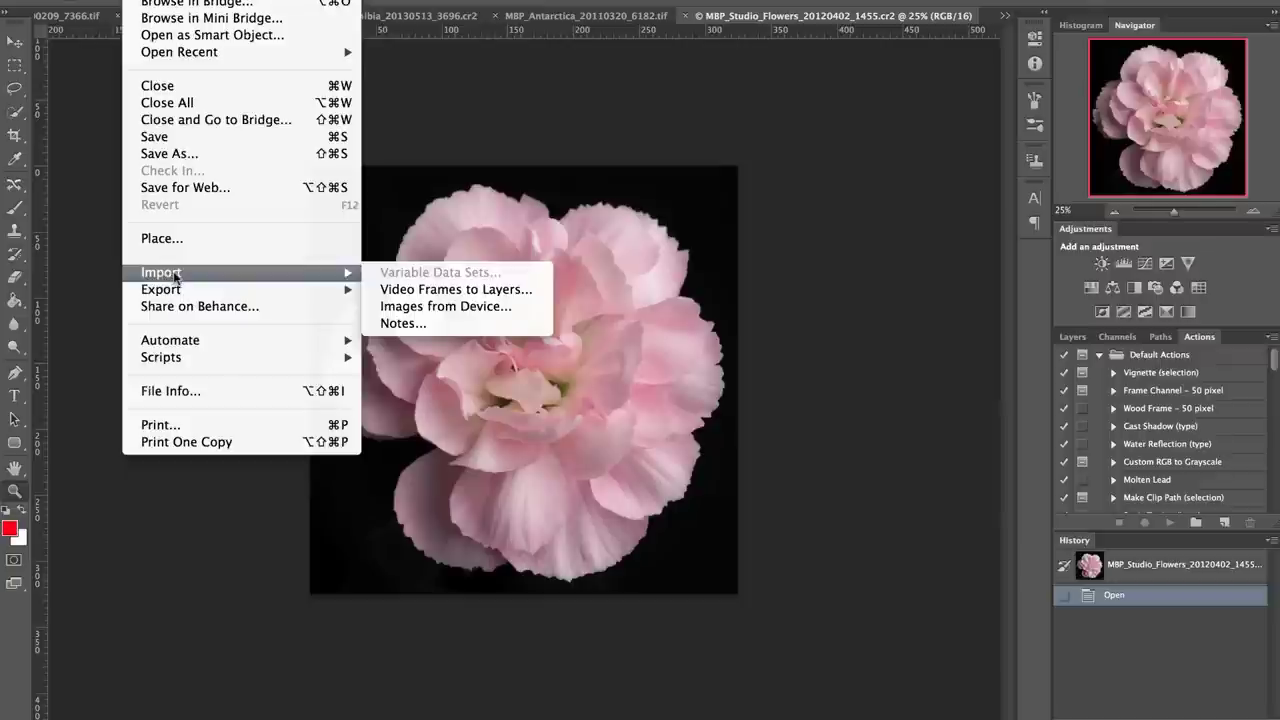
pyautogui.moveTo(193, 360)
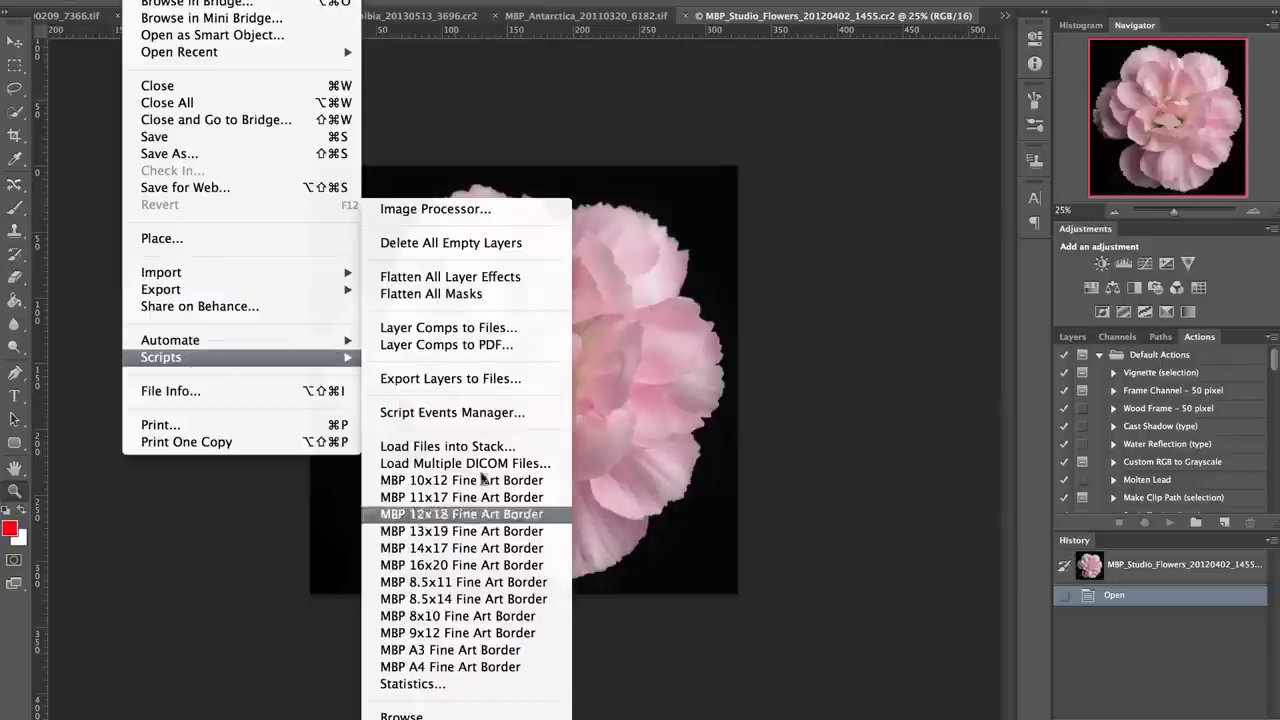
pyautogui.click(478, 566)
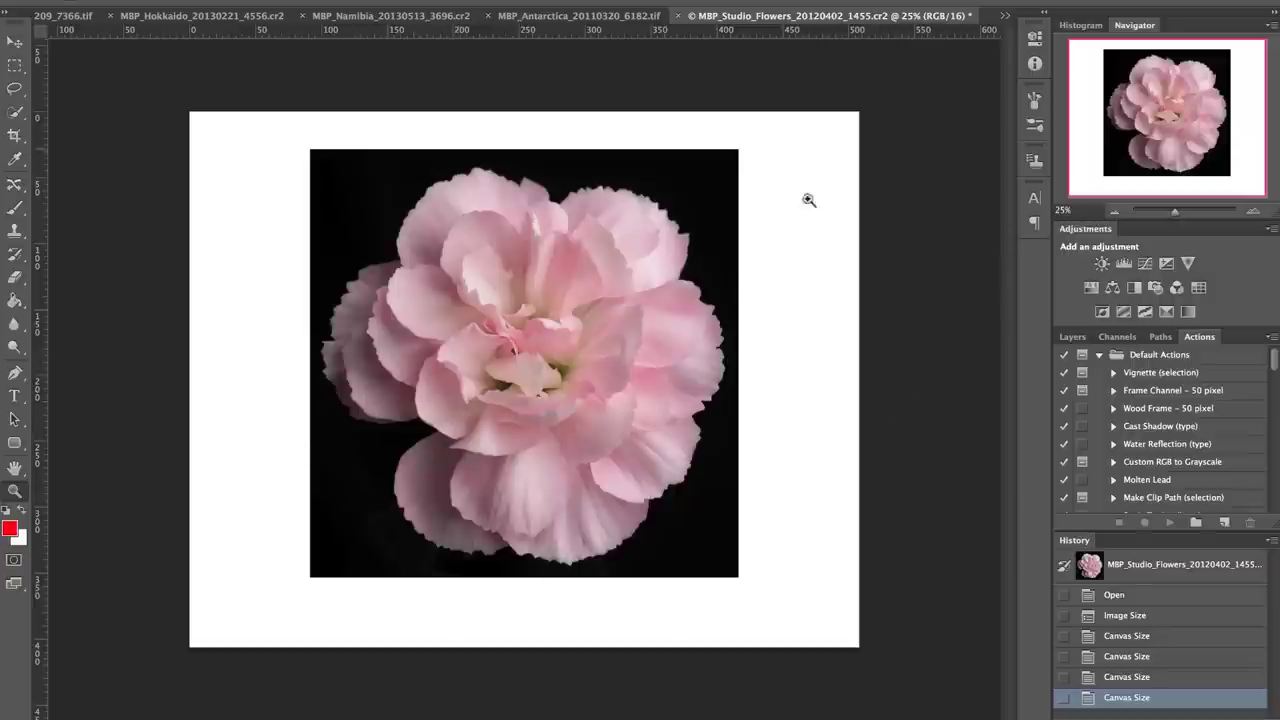
# Run the MBP 12x18 Fine Art Border script on the black-and-white lotus image MBP_Flowering_Lotus_20090815_3113.psd
pyautogui.click(1004, 15)
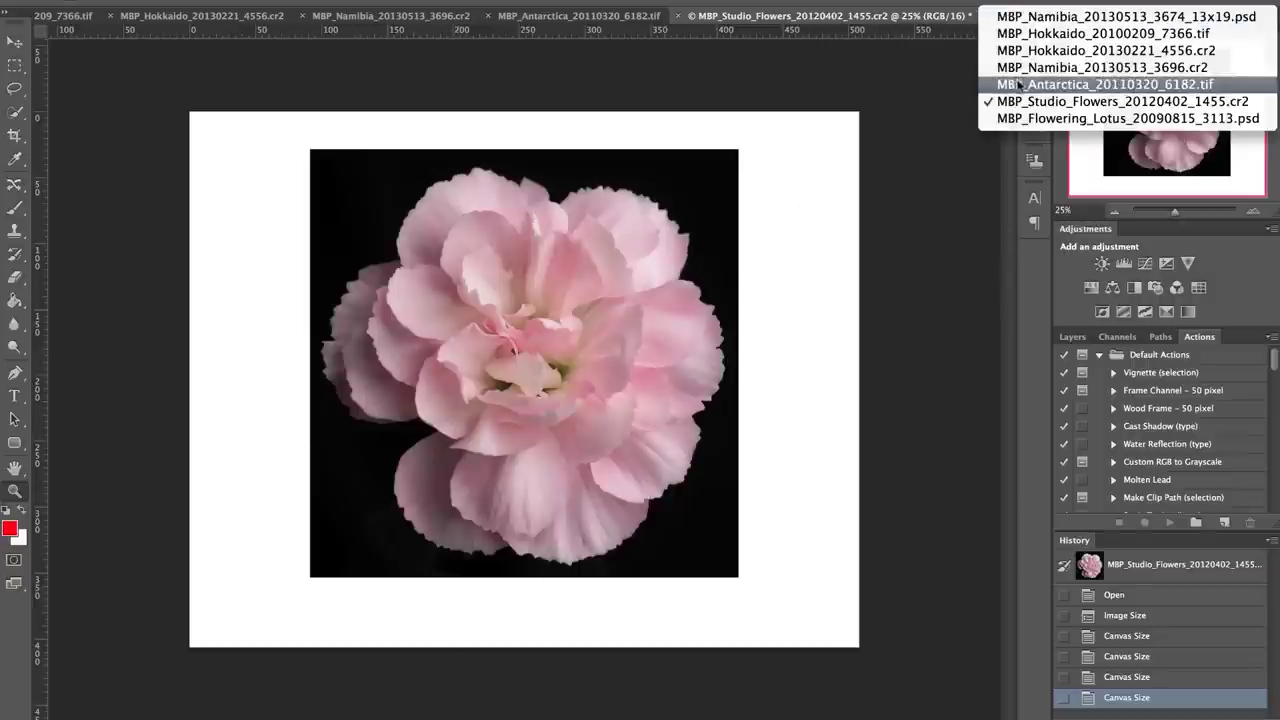
pyautogui.click(1005, 118)
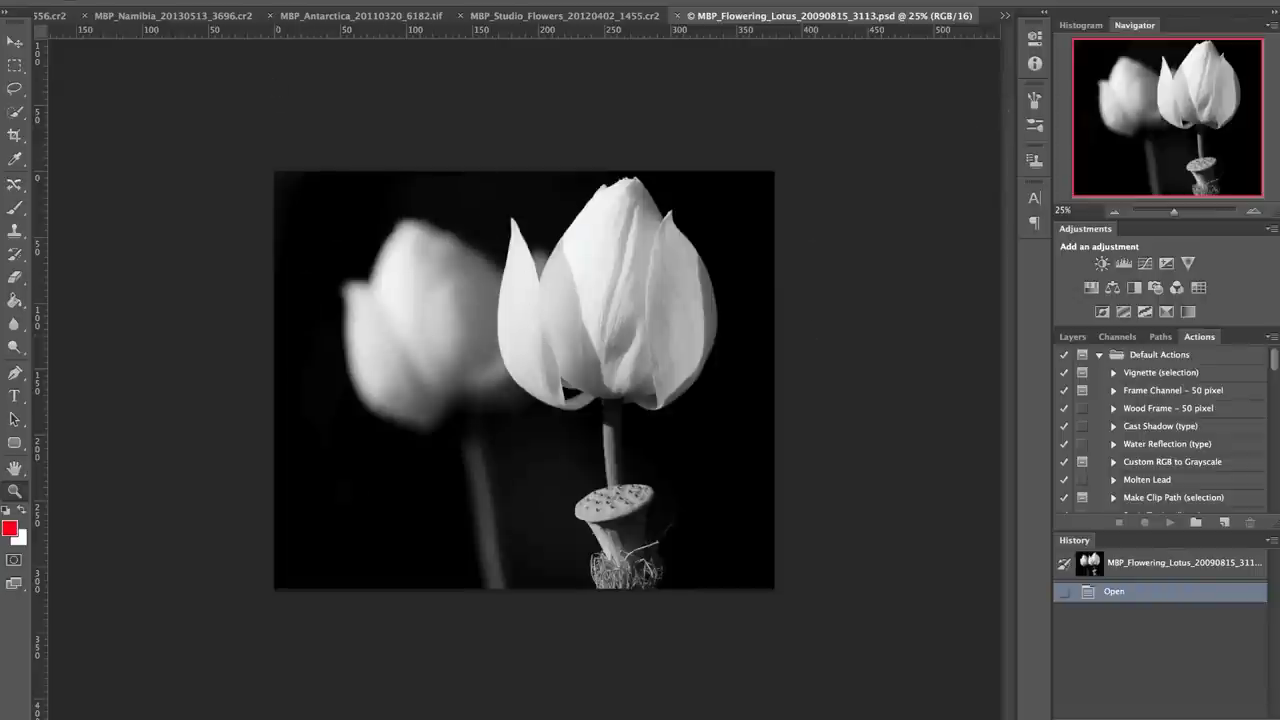
pyautogui.click(145, 0)
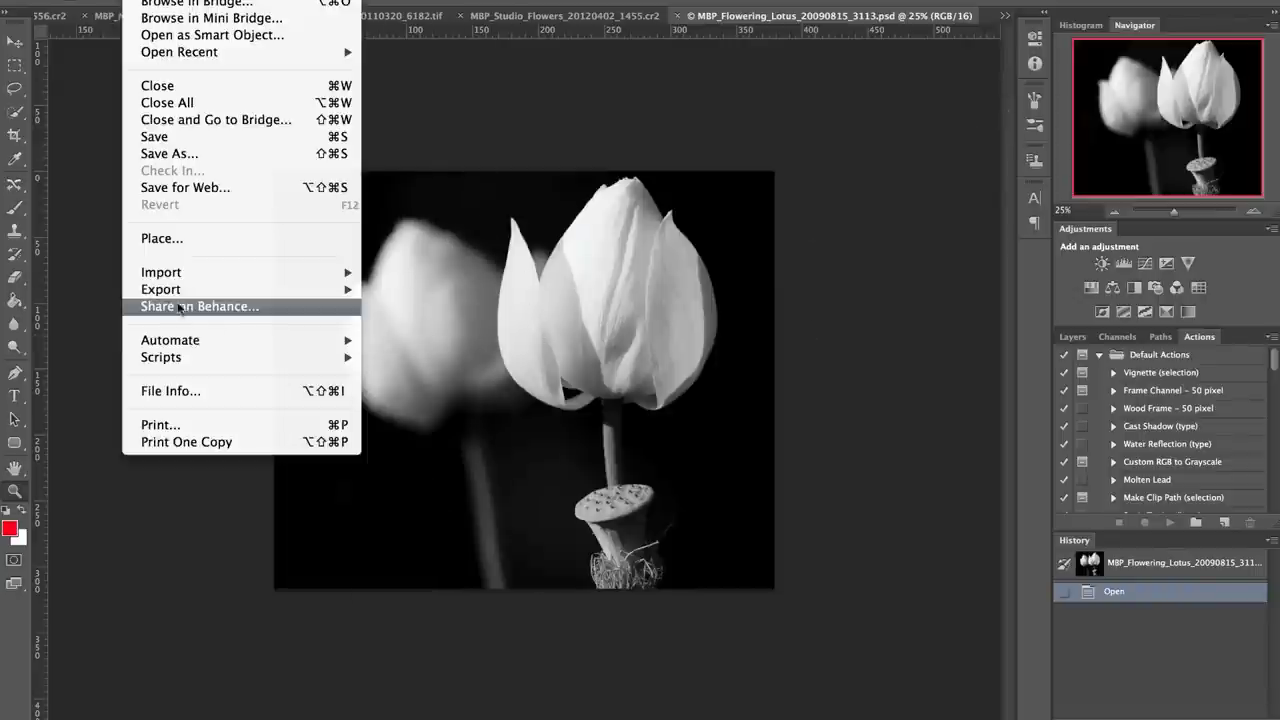
pyautogui.moveTo(174, 360)
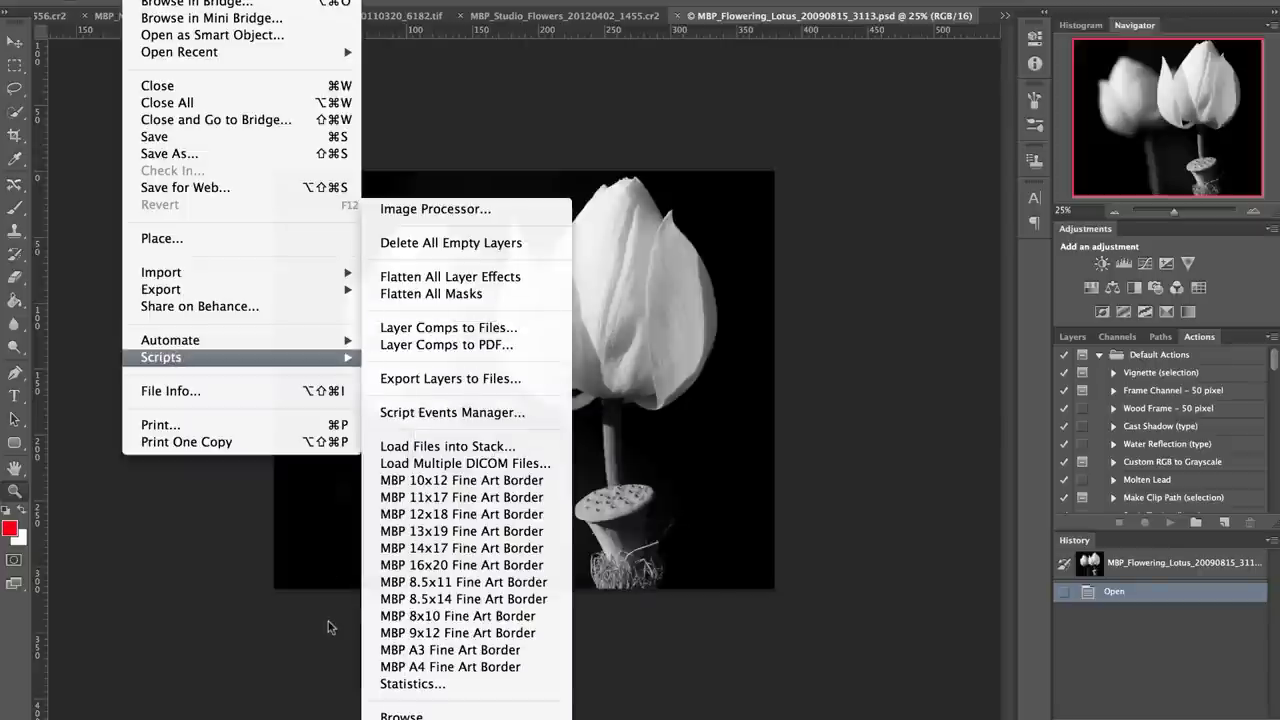
pyautogui.click(457, 515)
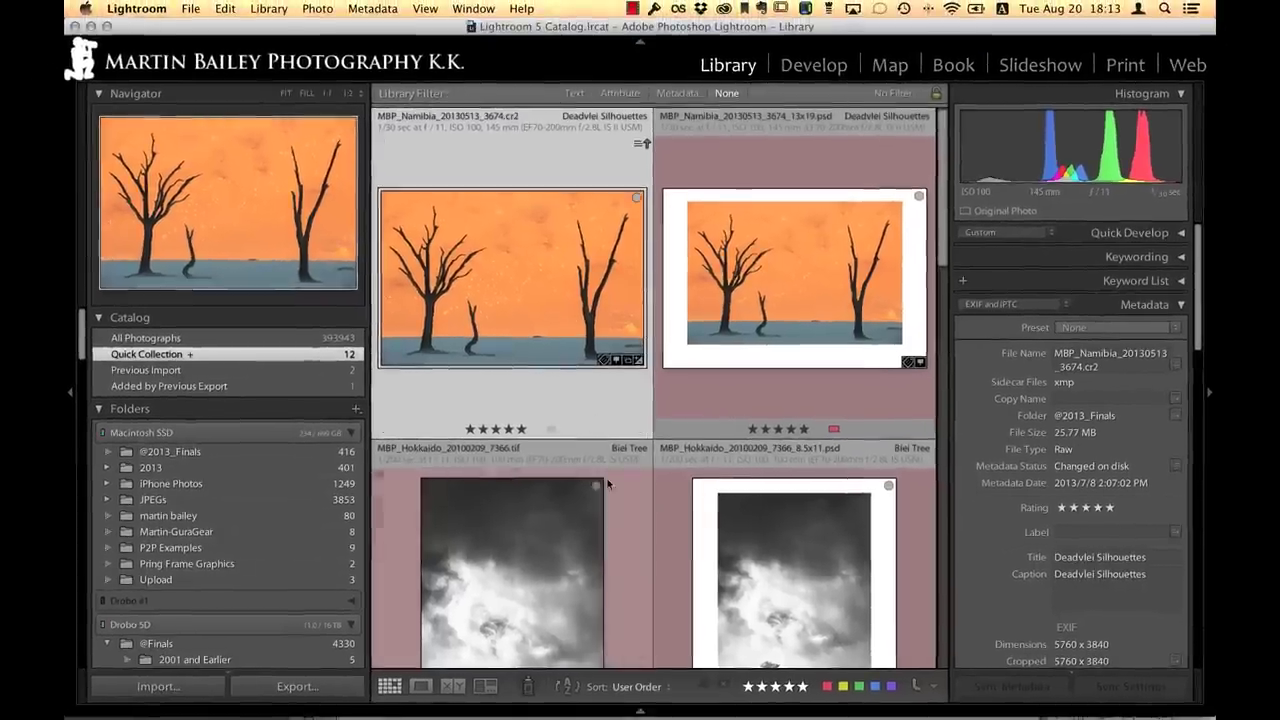
# In Lightroom, select the bordered image MBP_Namibia_20130513_3674_13x19.psd and bring it into the Print module
pyautogui.scroll(-5, 675, 619)
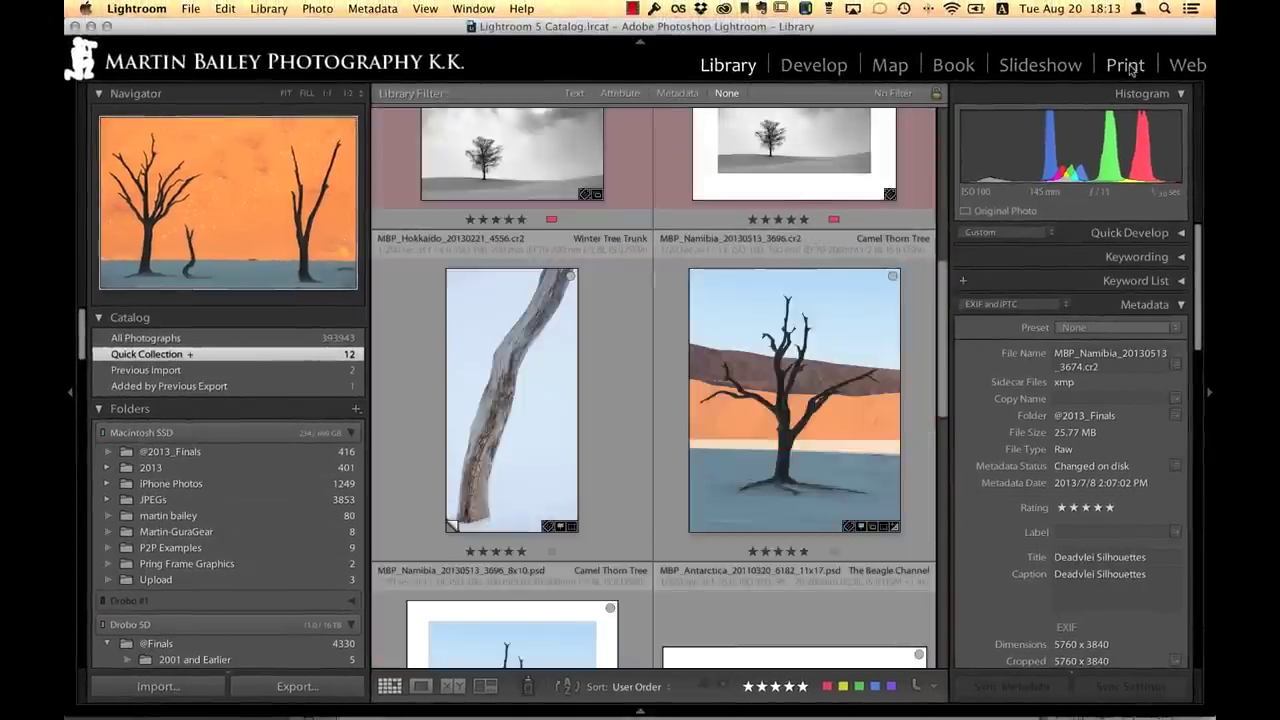
pyautogui.scroll(6, 607, 297)
pyautogui.click(786, 301)
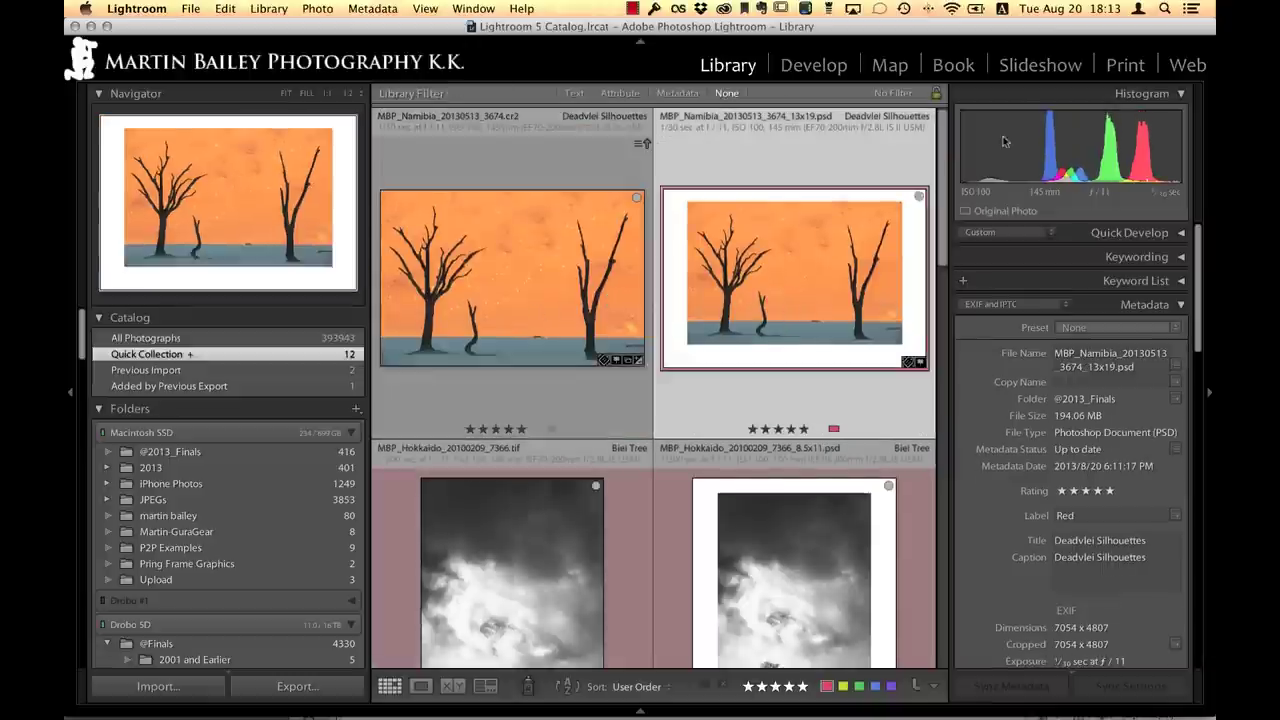
pyautogui.click(1125, 65)
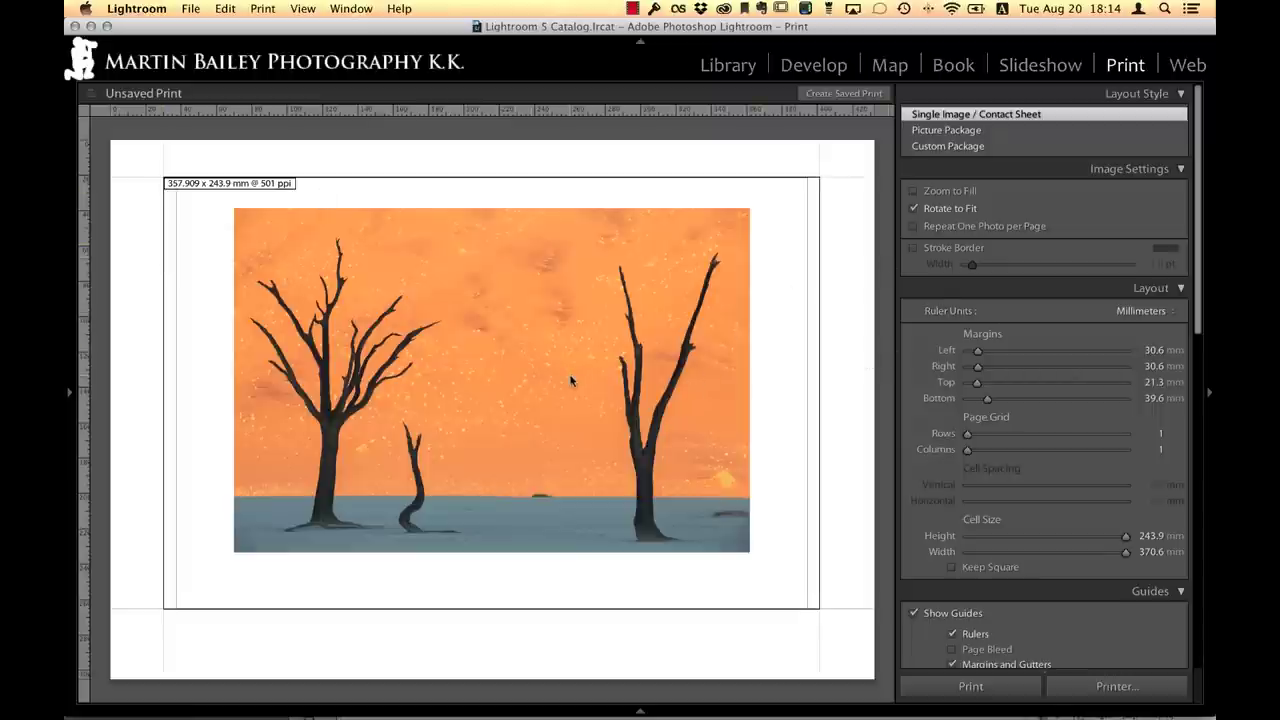
pyautogui.moveTo(540, 705)
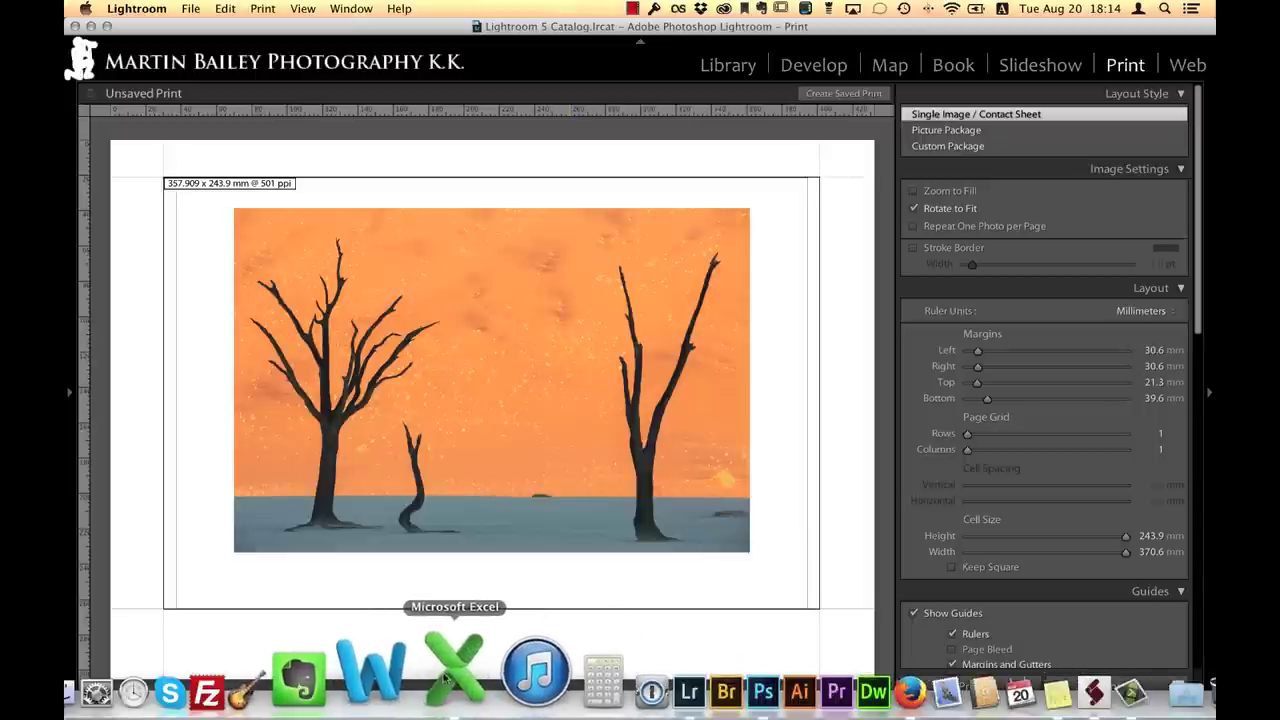
pyautogui.click(445, 678)
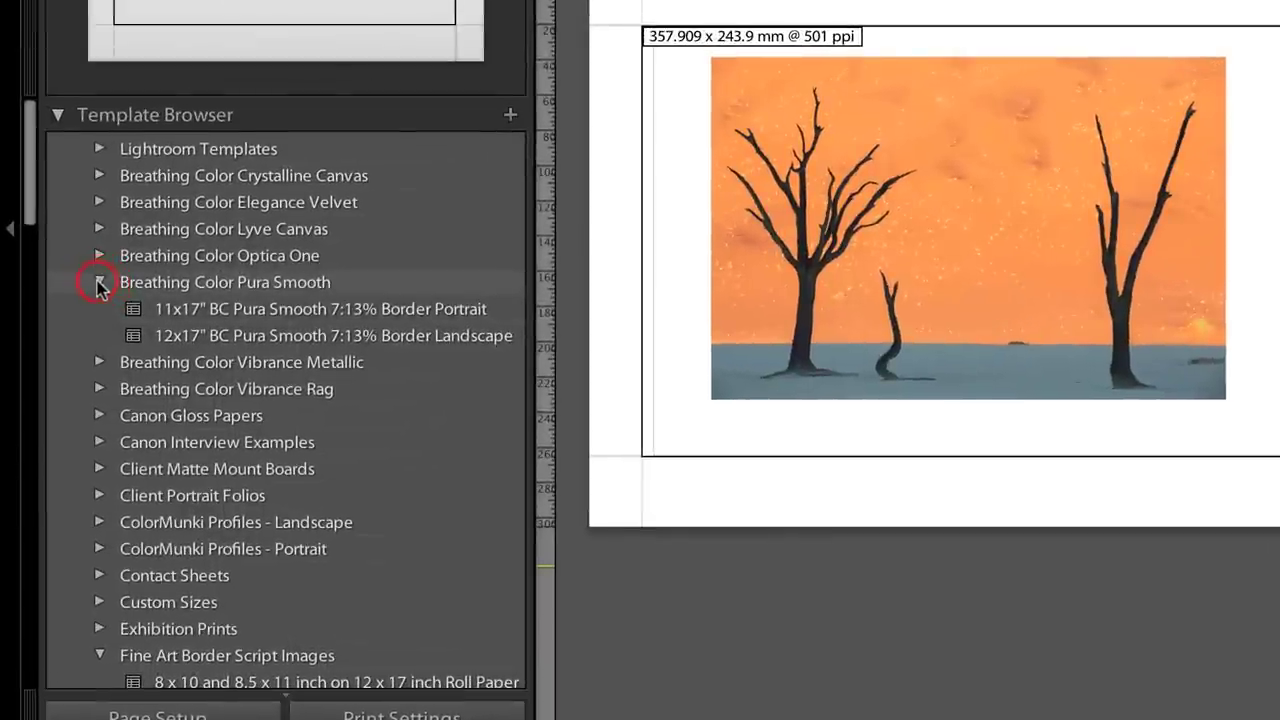
# Collapse the Breathing Color Pura Smooth templates and apply the "13 x 19 inch on 17 x 22 inch Roll Paper" print template
pyautogui.click(124, 425)
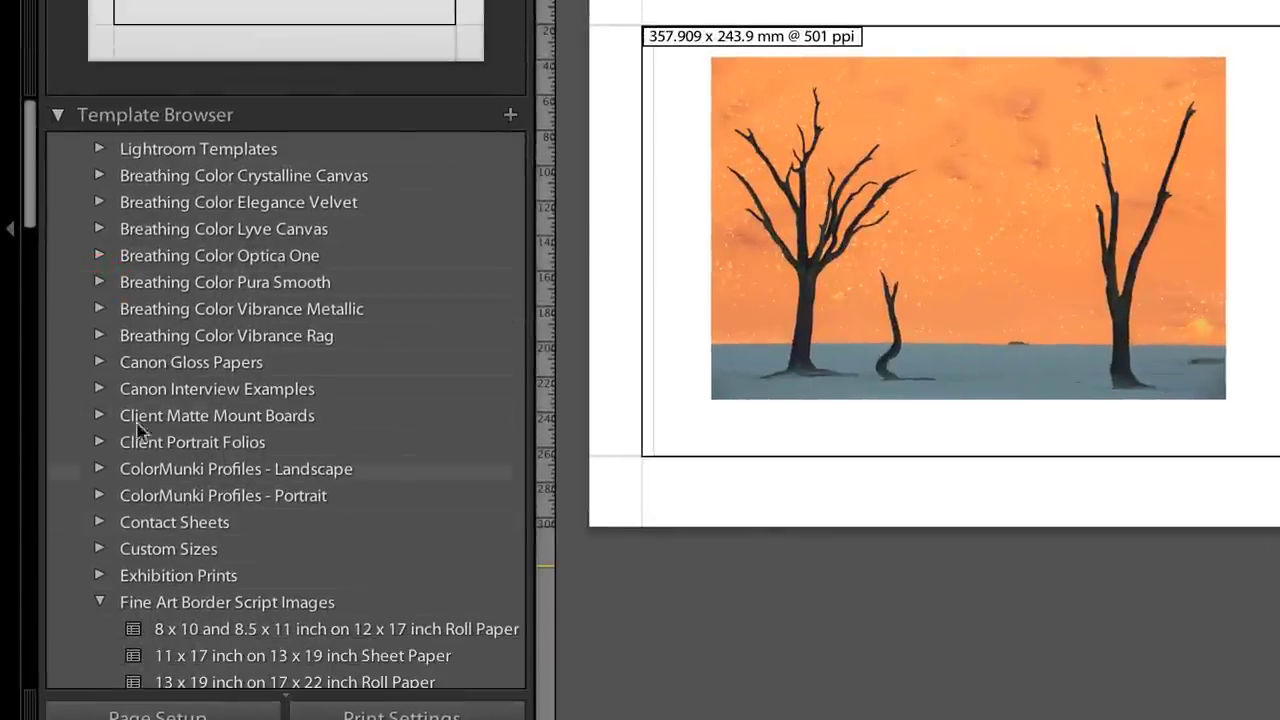
pyautogui.scroll(-4, 180, 528)
pyautogui.click(204, 492)
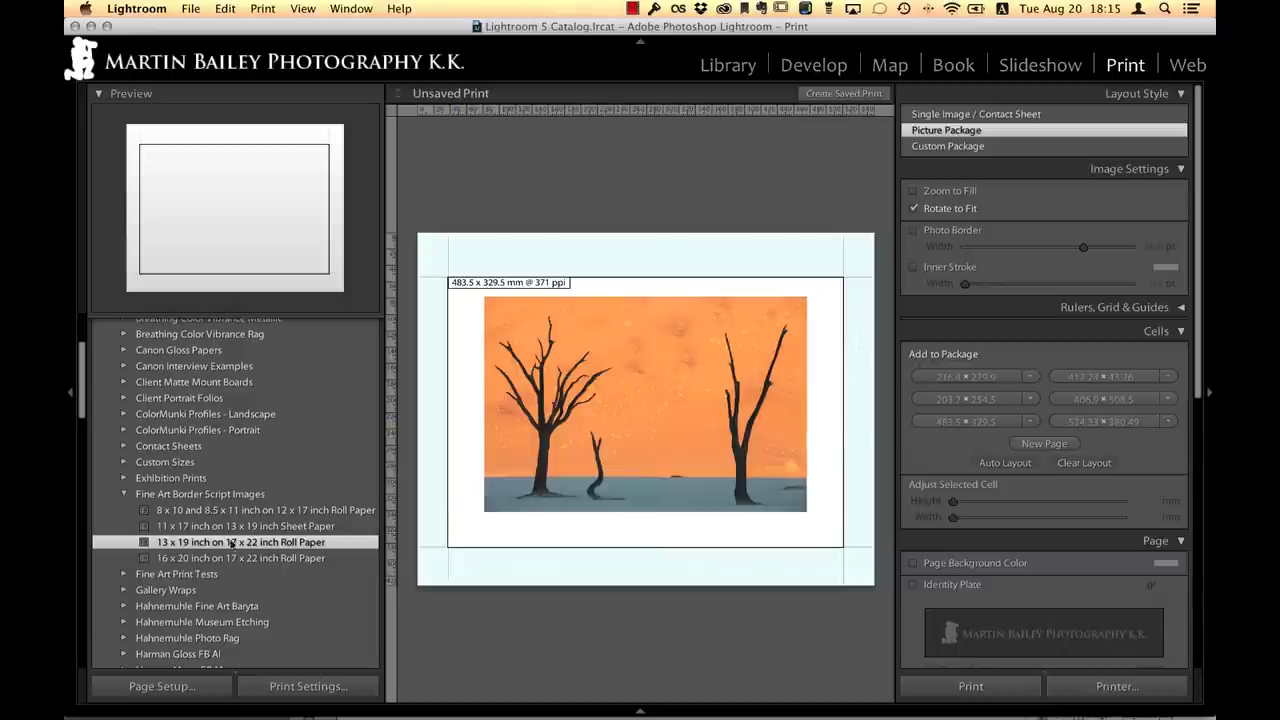
# Switch the print layout style to Single Image / Contact Sheet and back to Picture Package
pyautogui.click(70, 393)
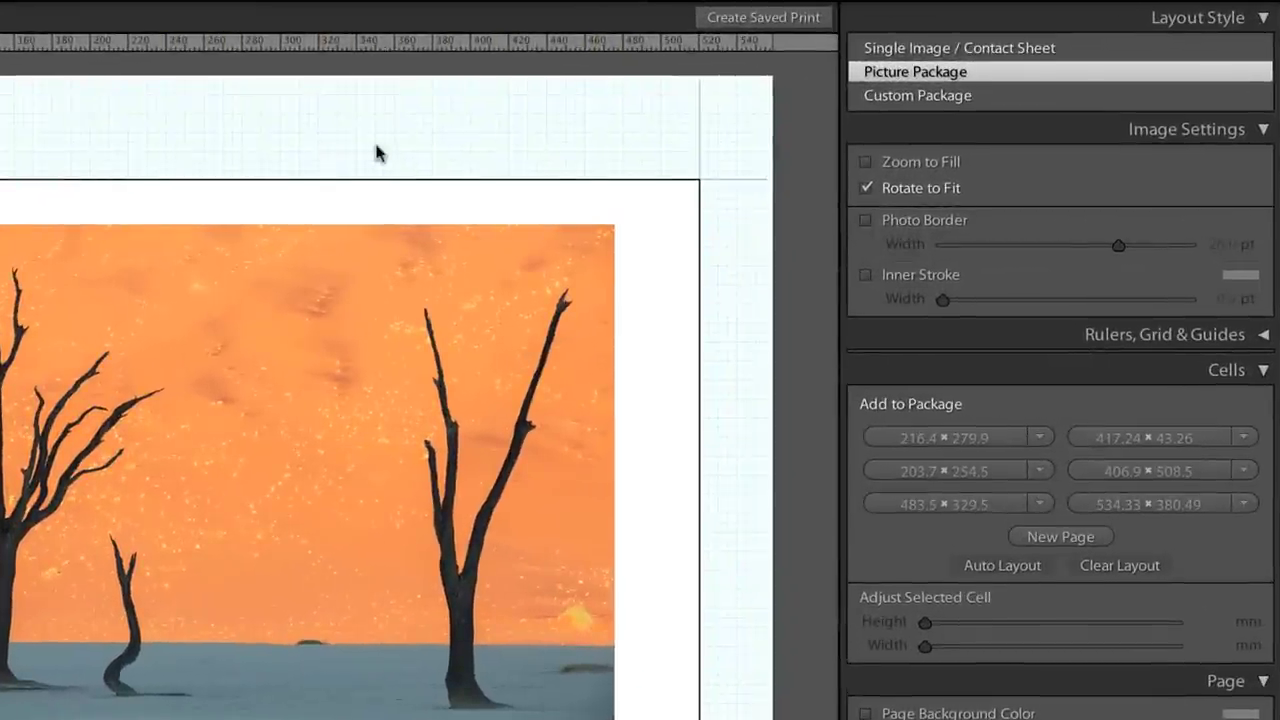
pyautogui.click(895, 54)
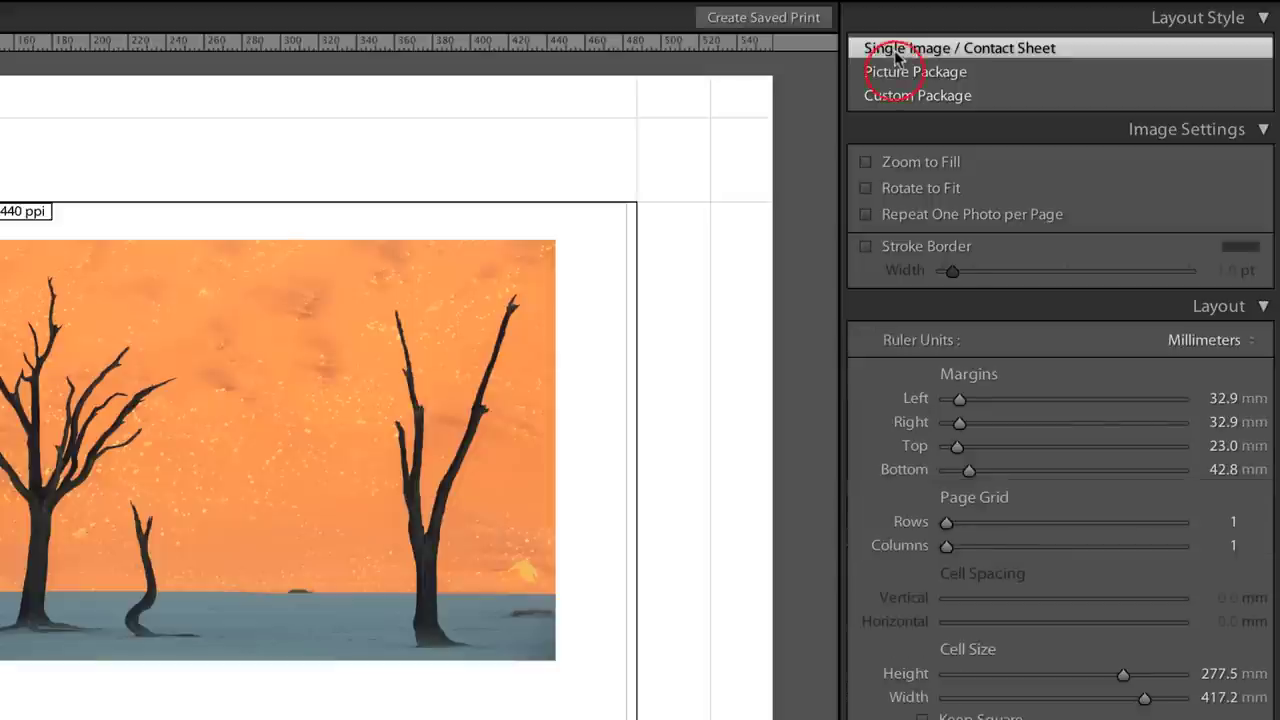
pyautogui.click(896, 73)
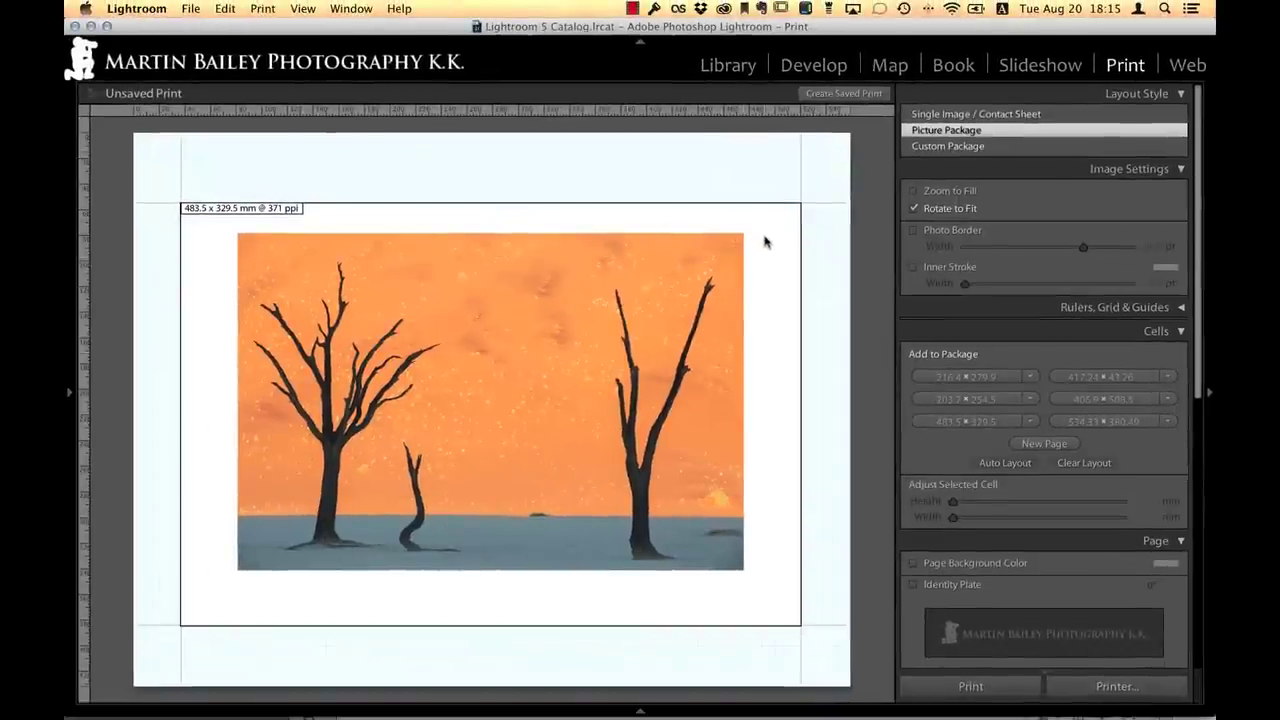
# Select the photo cell on the print page and realign it with the page margin guides
pyautogui.click(722, 435)
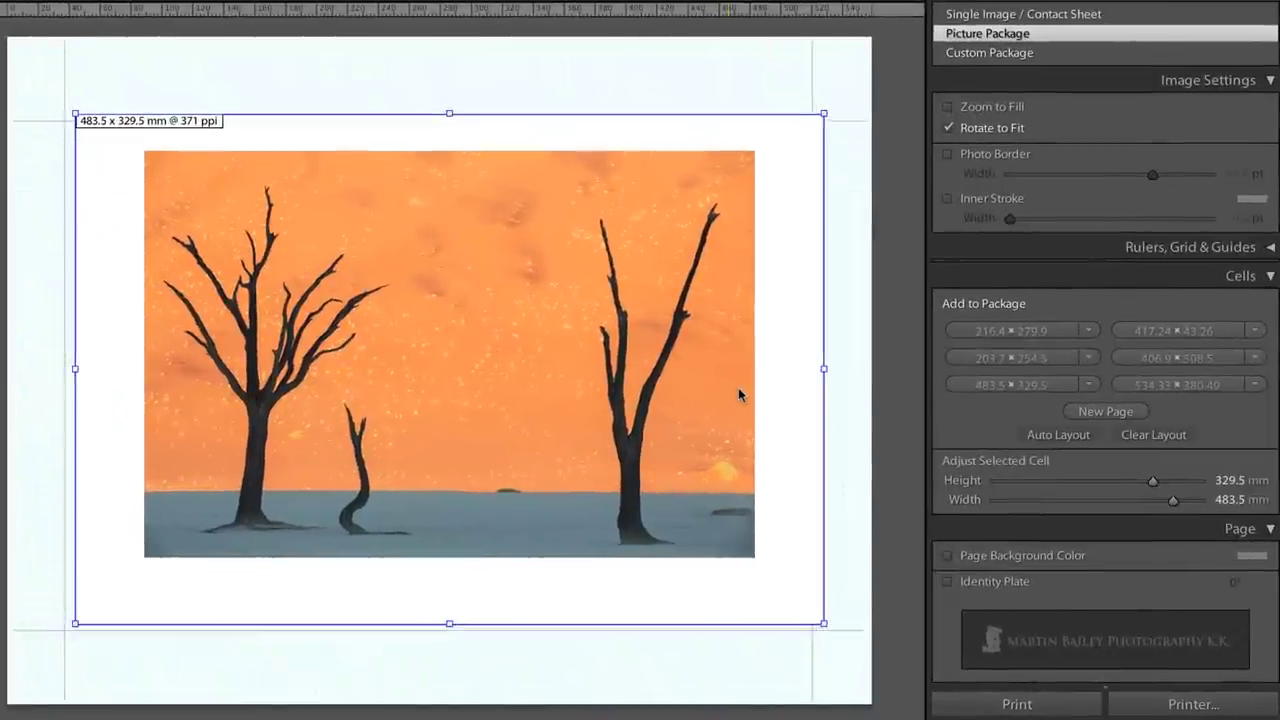
pyautogui.moveTo(739, 395)
pyautogui.mouseDown()
pyautogui.moveTo(712, 406)
pyautogui.moveTo(724, 402)
pyautogui.mouseUp()
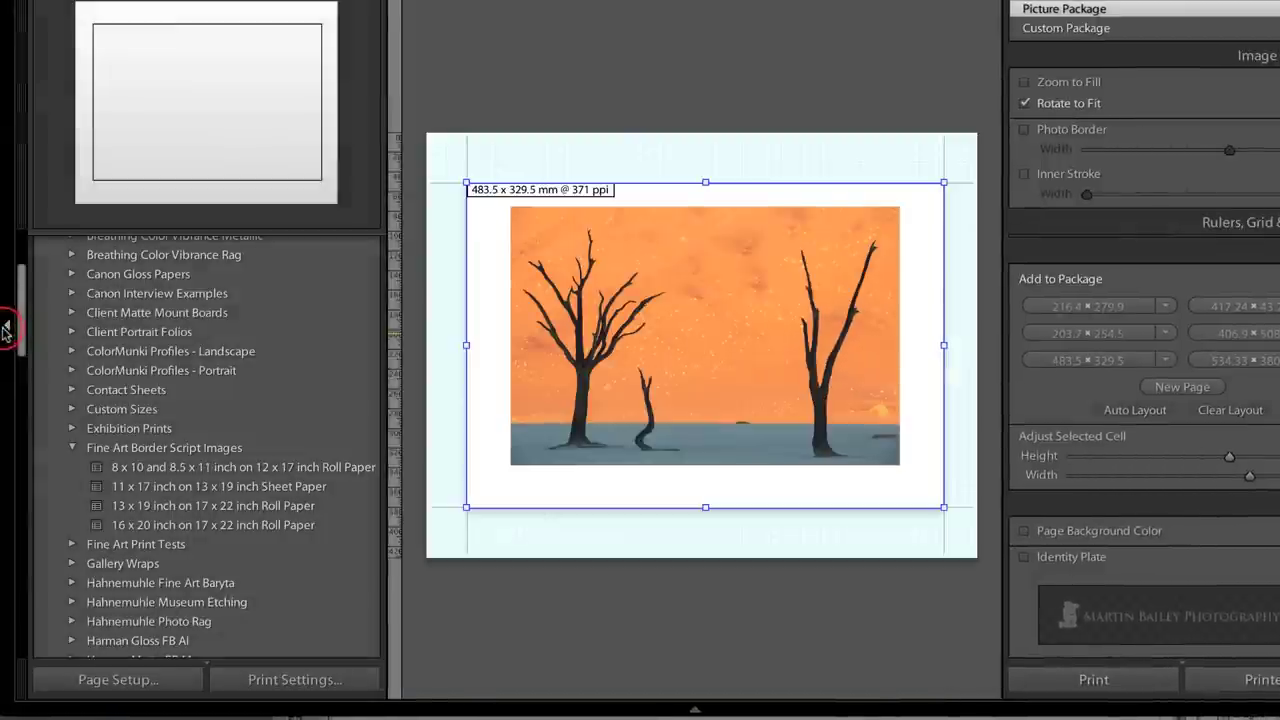
# Review the paper sizes available for the 13 x 19 inch print in the page setup and leave without changes
pyautogui.click(91, 686)
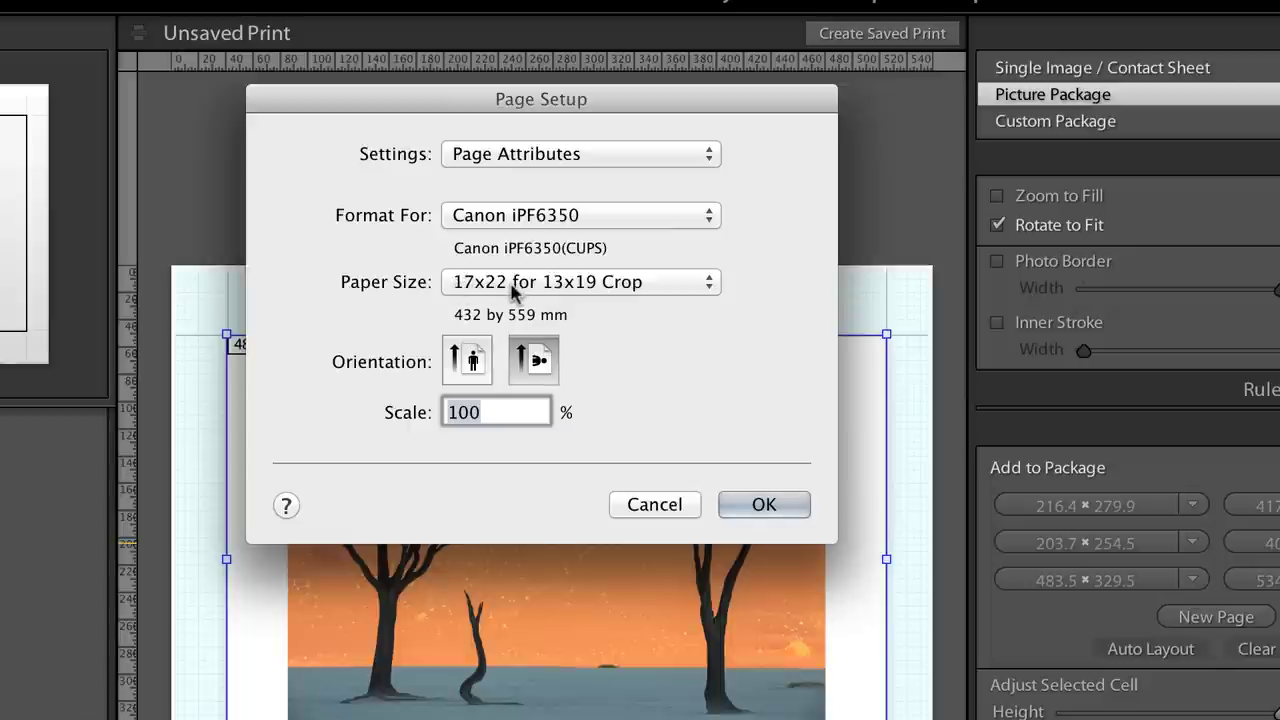
pyautogui.click(611, 286)
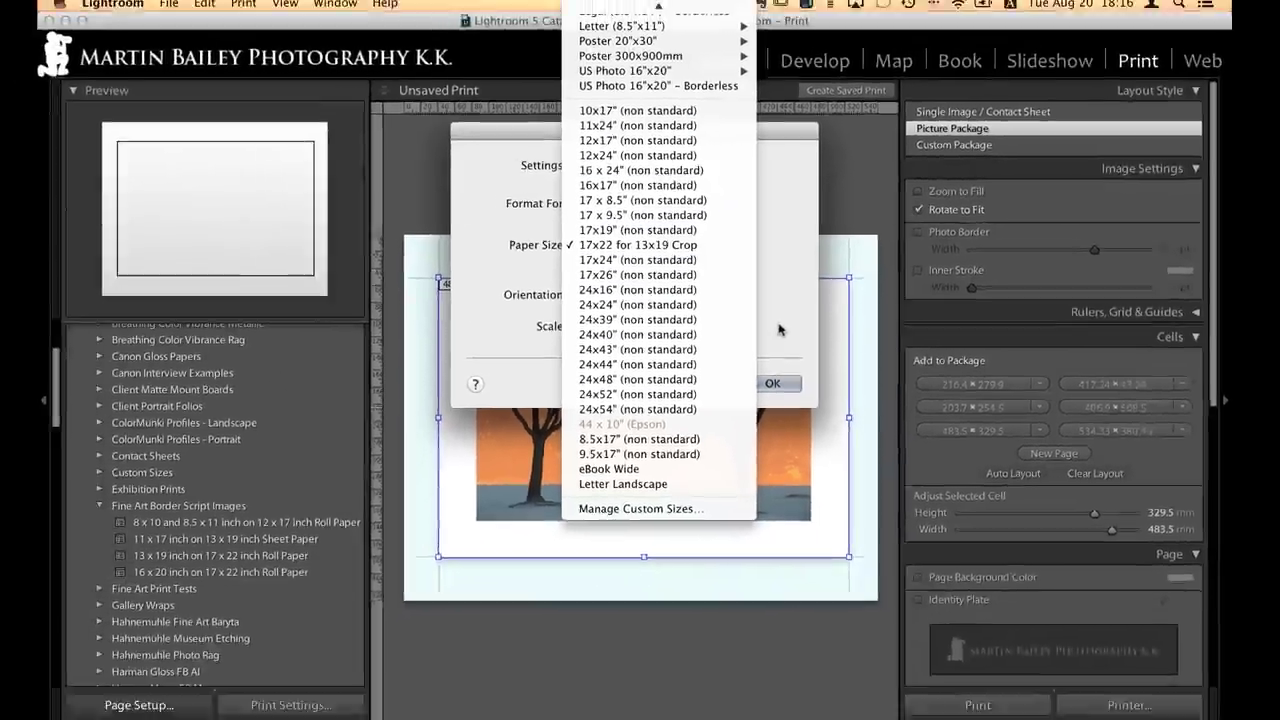
pyautogui.click(775, 415)
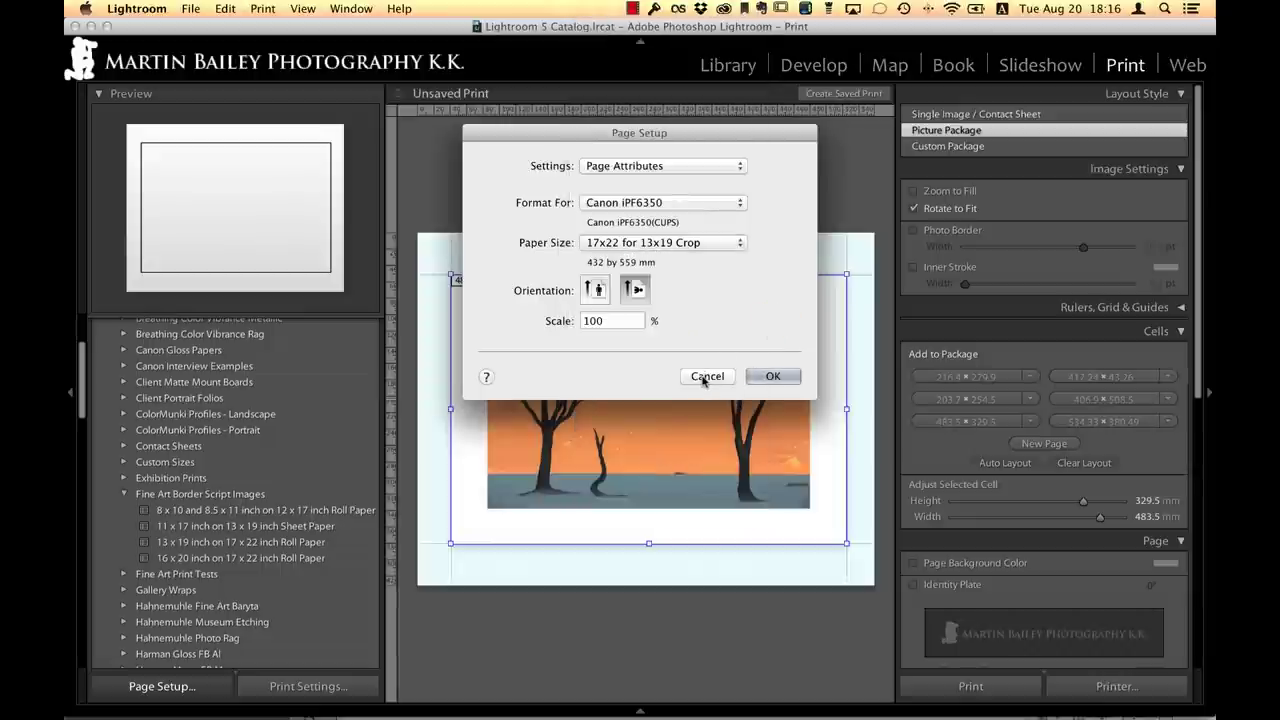
pyautogui.click(706, 376)
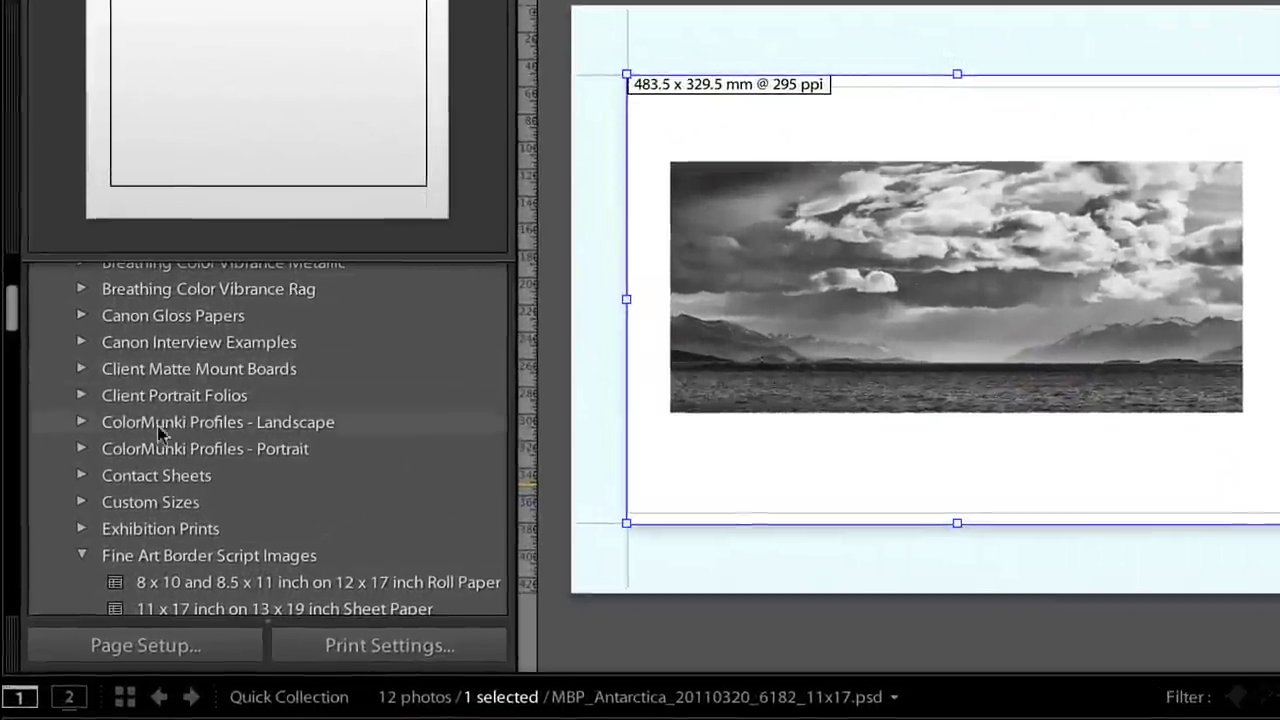
# Apply the "11 x 17 inch on 13 x 19 inch Sheet Paper" template to MBP_Antarctica_20110320_6182_11x17.psd, then hide the template list and filmstrip
pyautogui.scroll(-3, 181, 442)
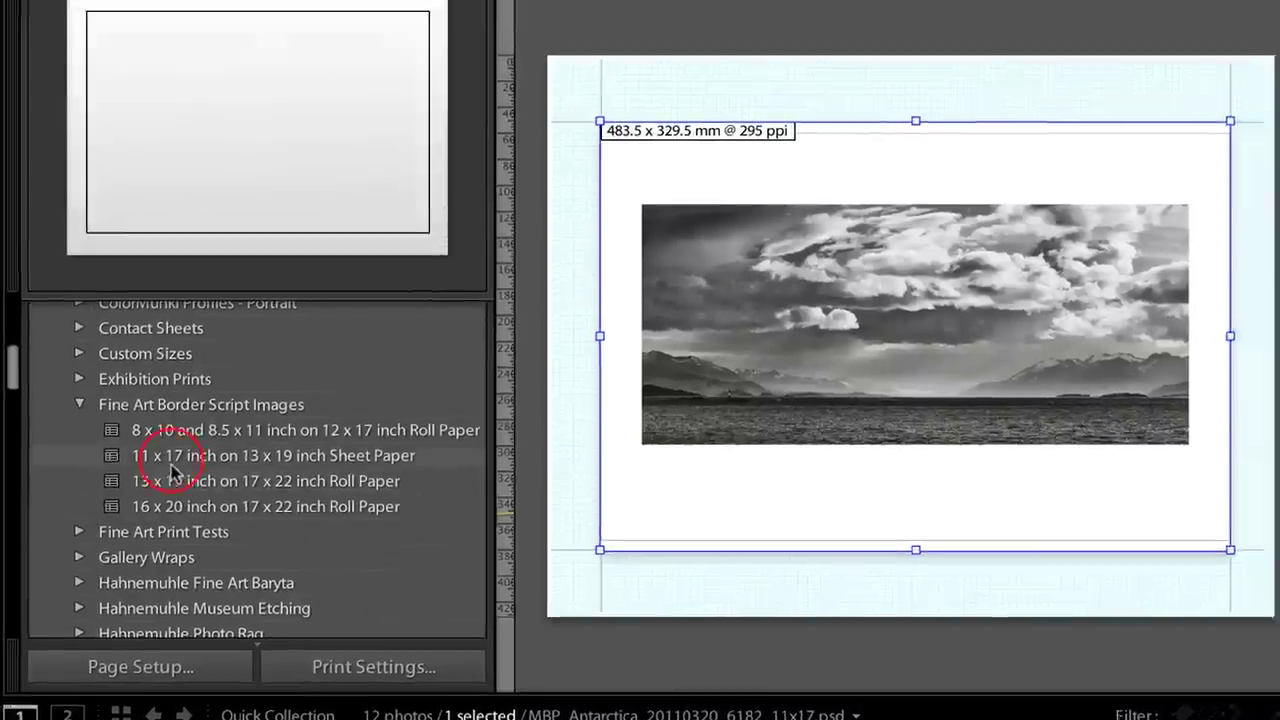
pyautogui.click(163, 424)
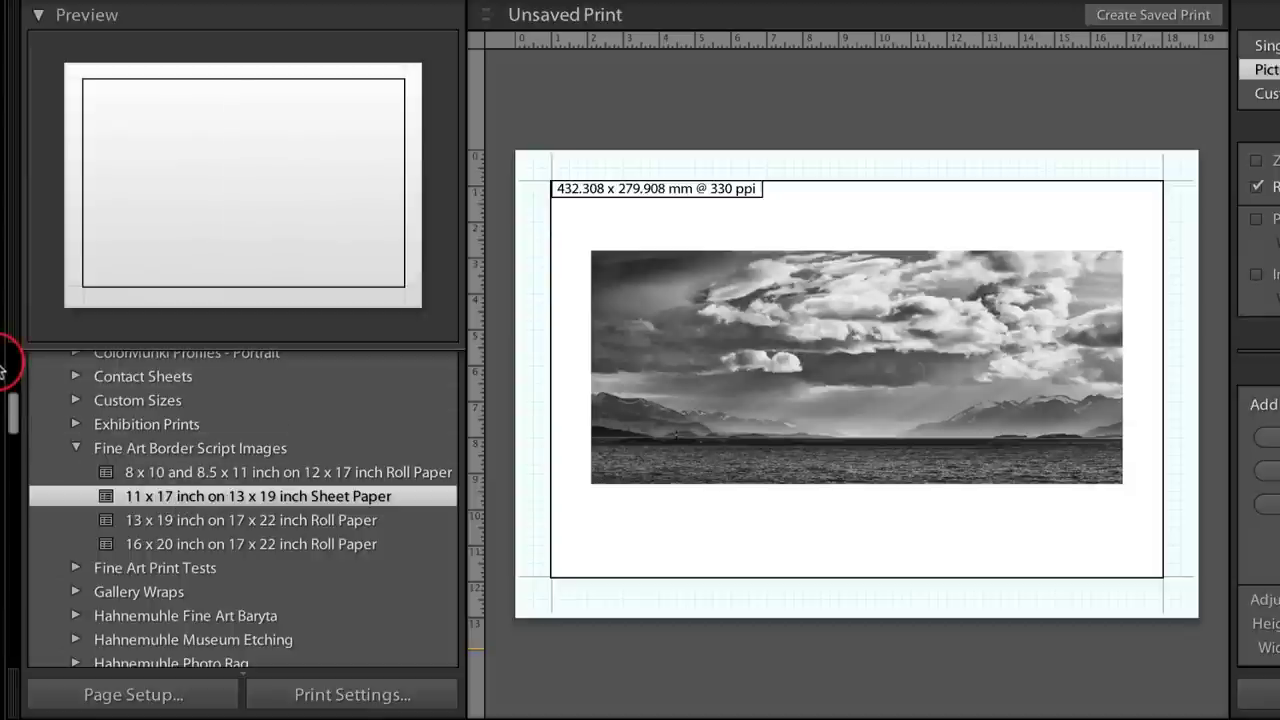
pyautogui.click(3, 368)
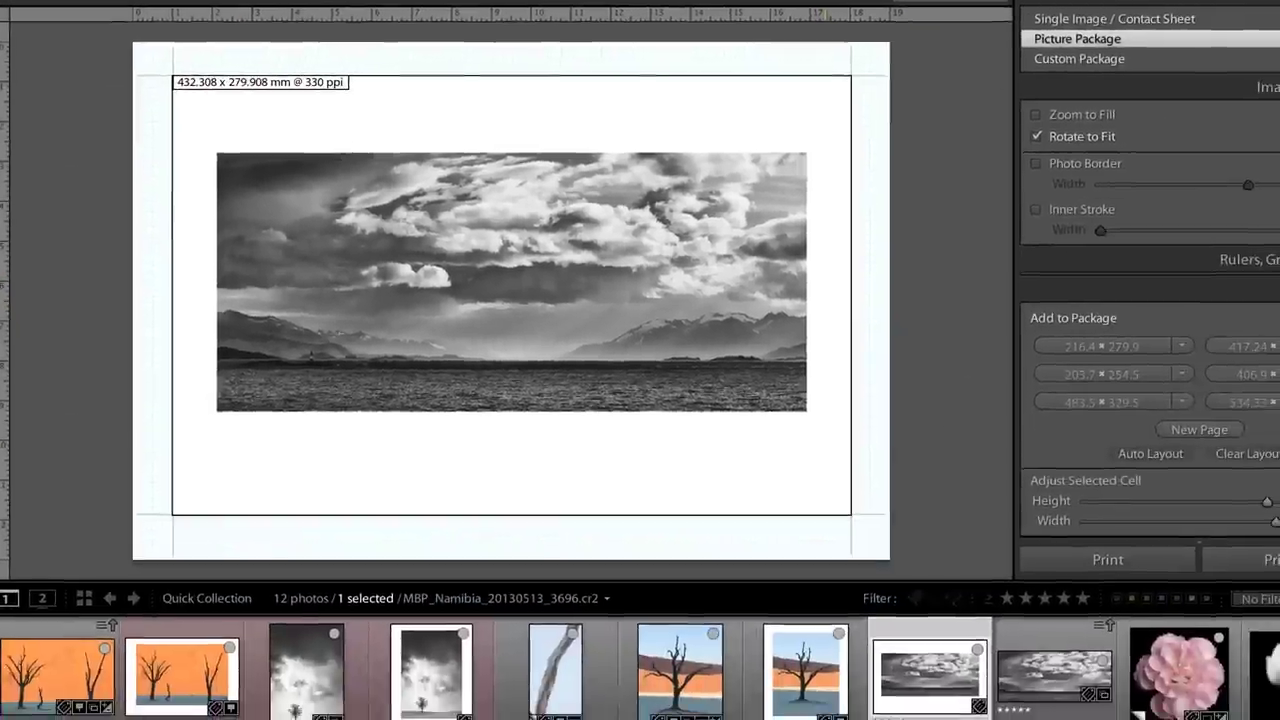
pyautogui.press('F6')
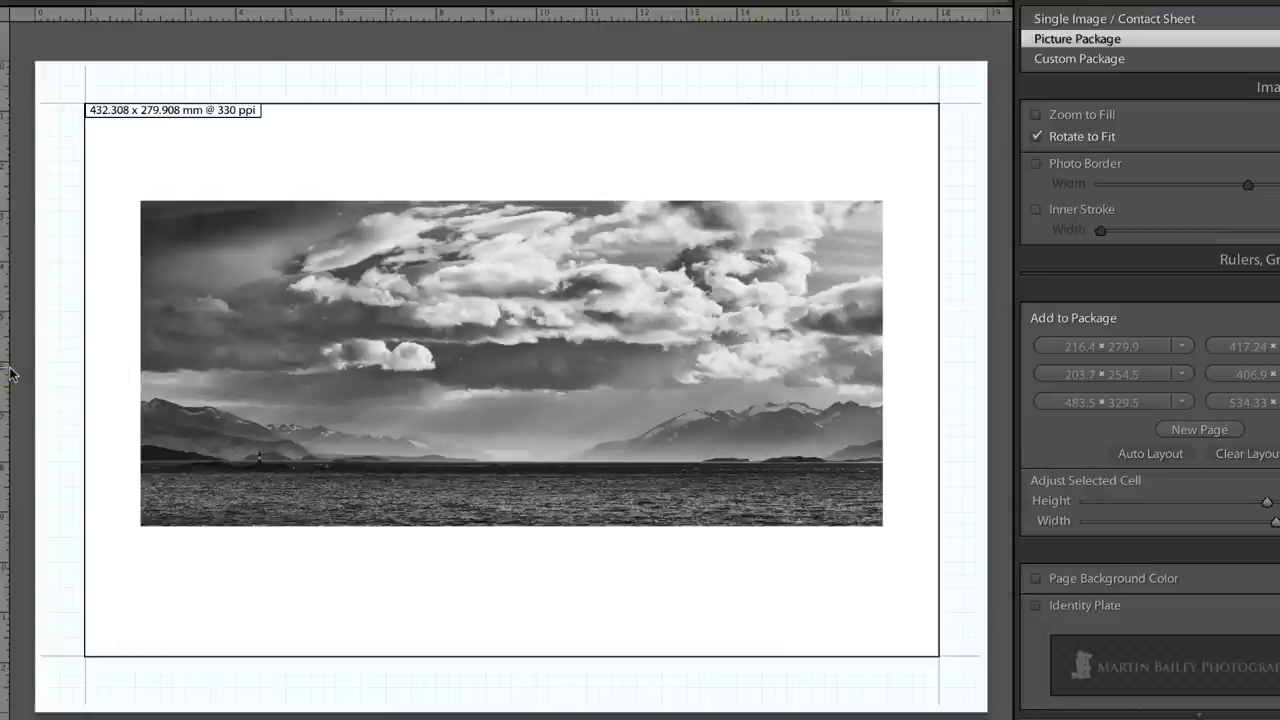
pyautogui.press('F7')
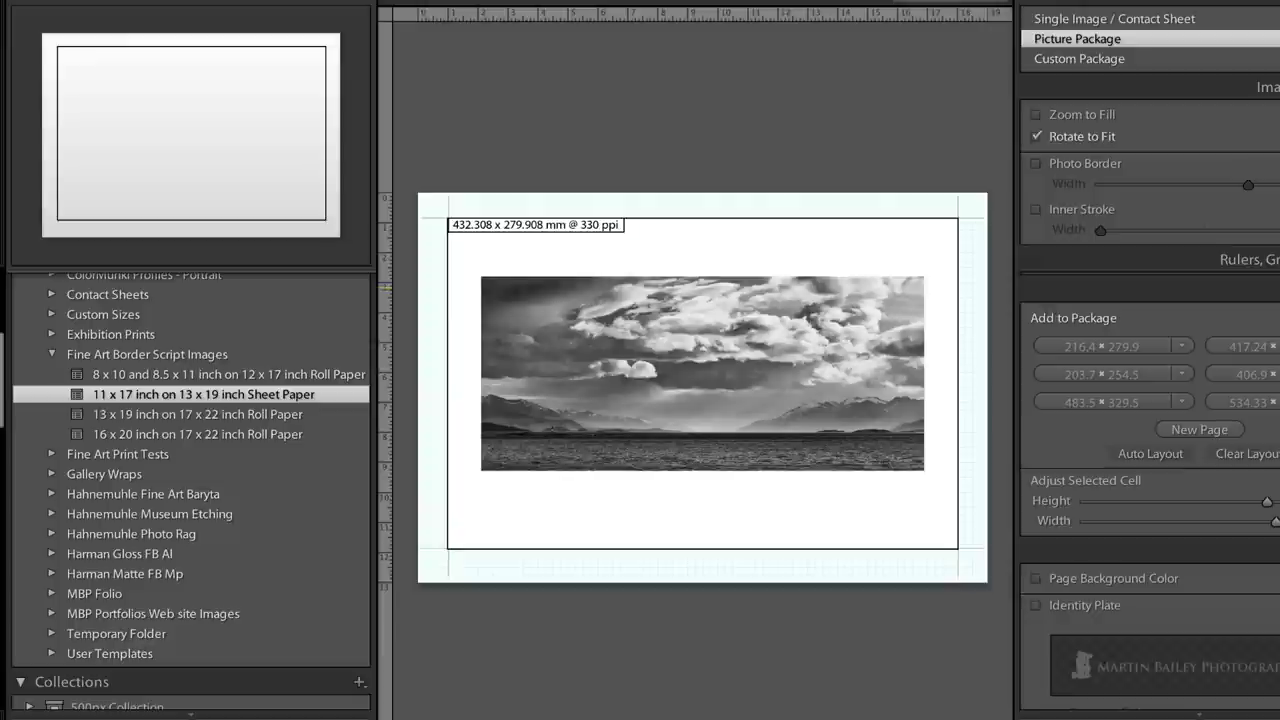
pyautogui.click(3, 369)
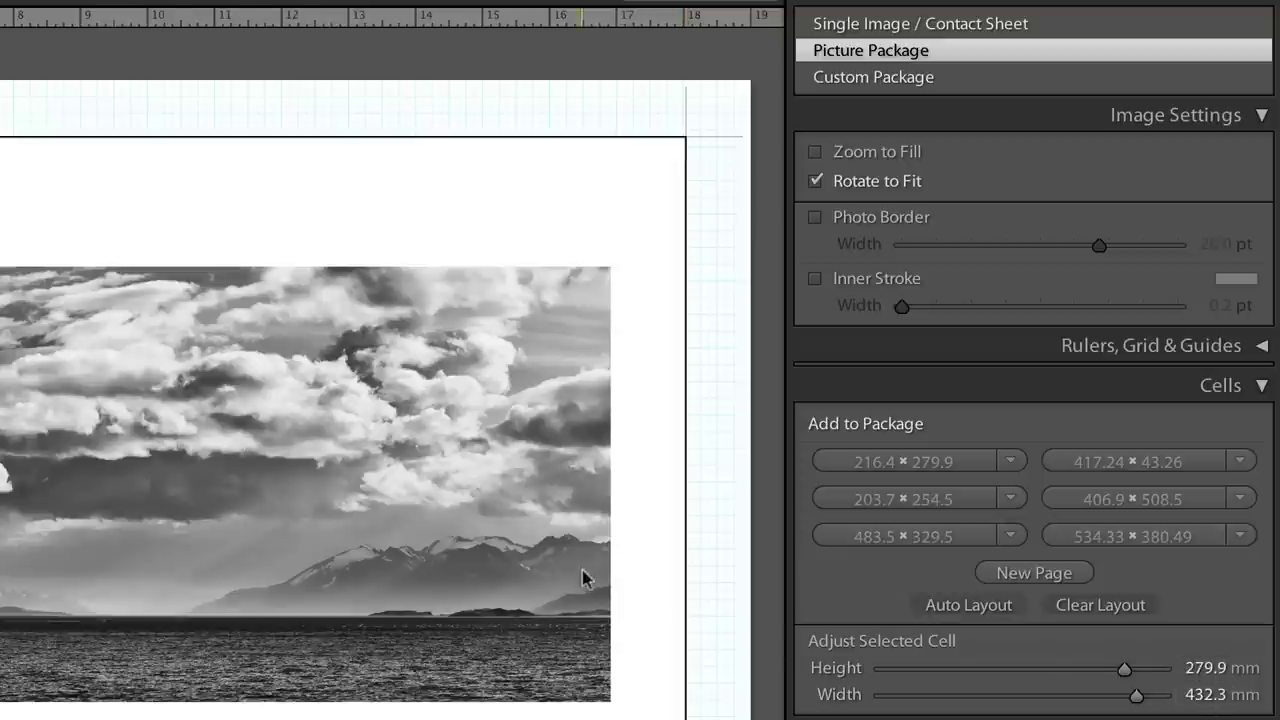
# Switch the ruler units to inches and review the cell size presets and page settings
pyautogui.click(636, 24)
pyautogui.click(634, 27)
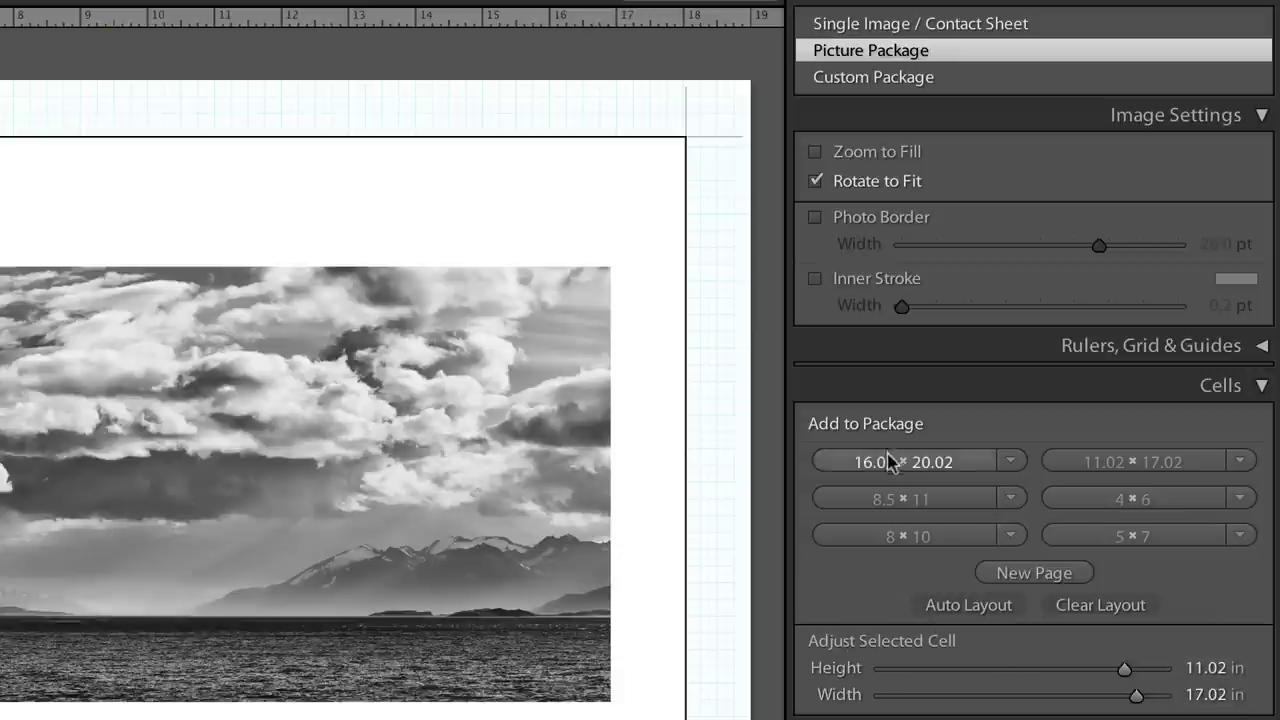
pyautogui.click(925, 468)
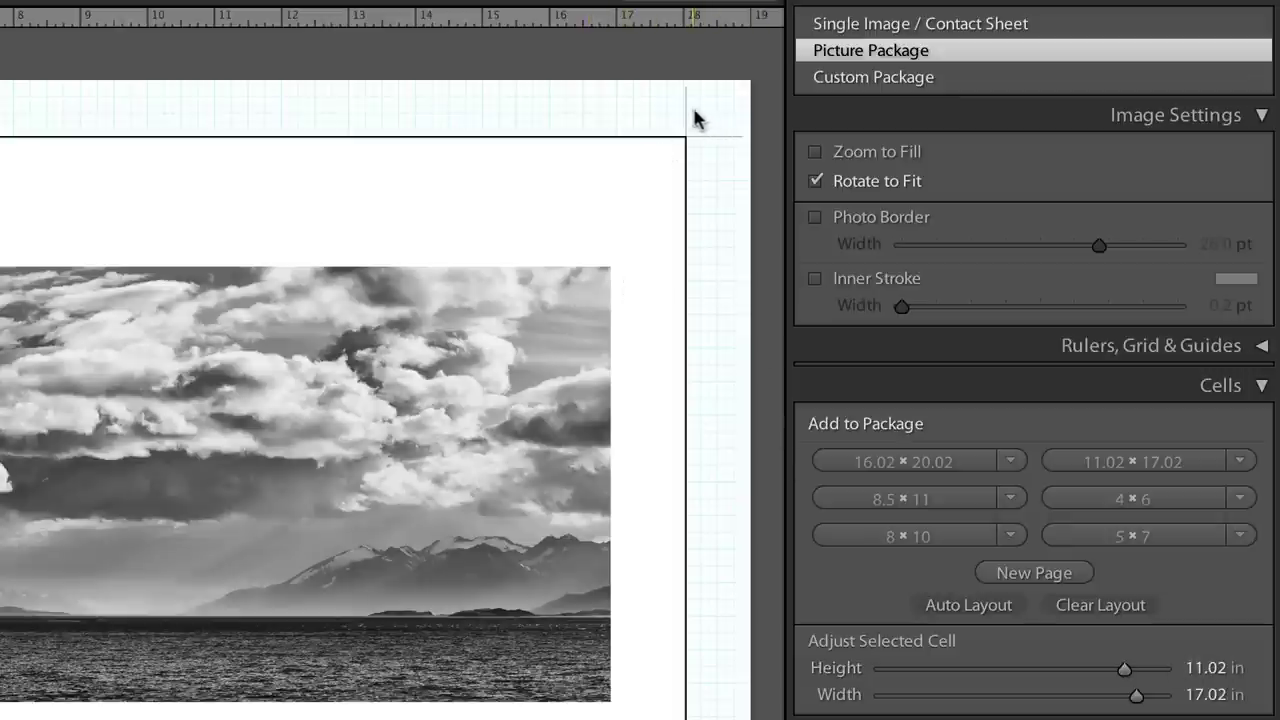
pyautogui.scroll(-5, 970, 474)
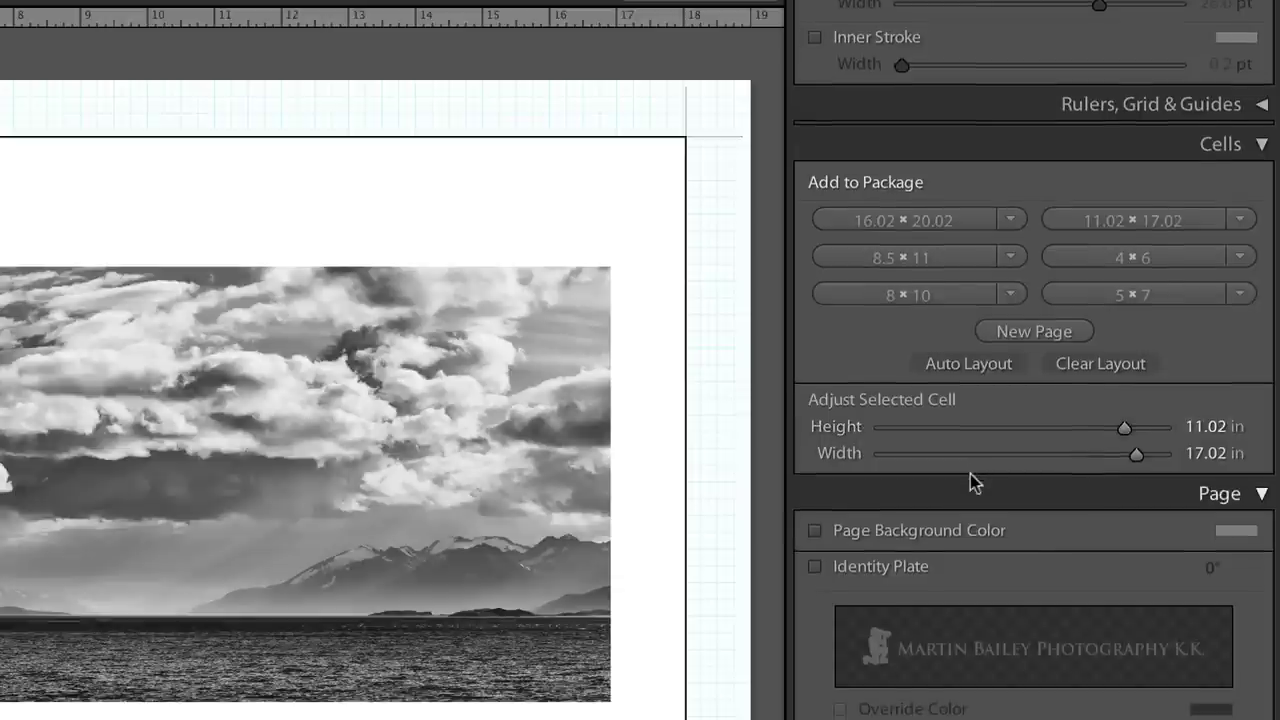
pyautogui.scroll(-1, 970, 480)
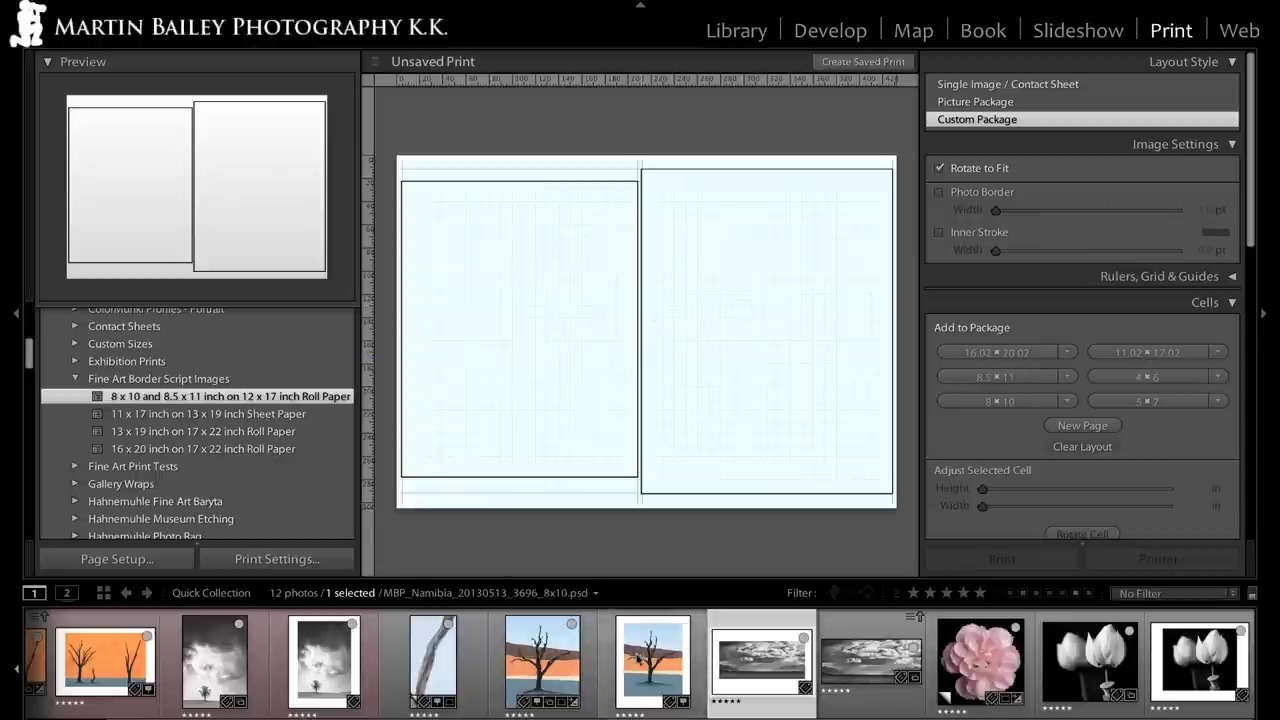
# Place MBP_Namibia_20130513_3696_8x10.psd in the 8 x 10 cell and MBP_Hokkaido_20100209_7366_8.5x11.psd in the 8.5 x 11 cell, enlarging the page preview
pyautogui.moveTo(645, 670); pyautogui.dragTo(506, 357)
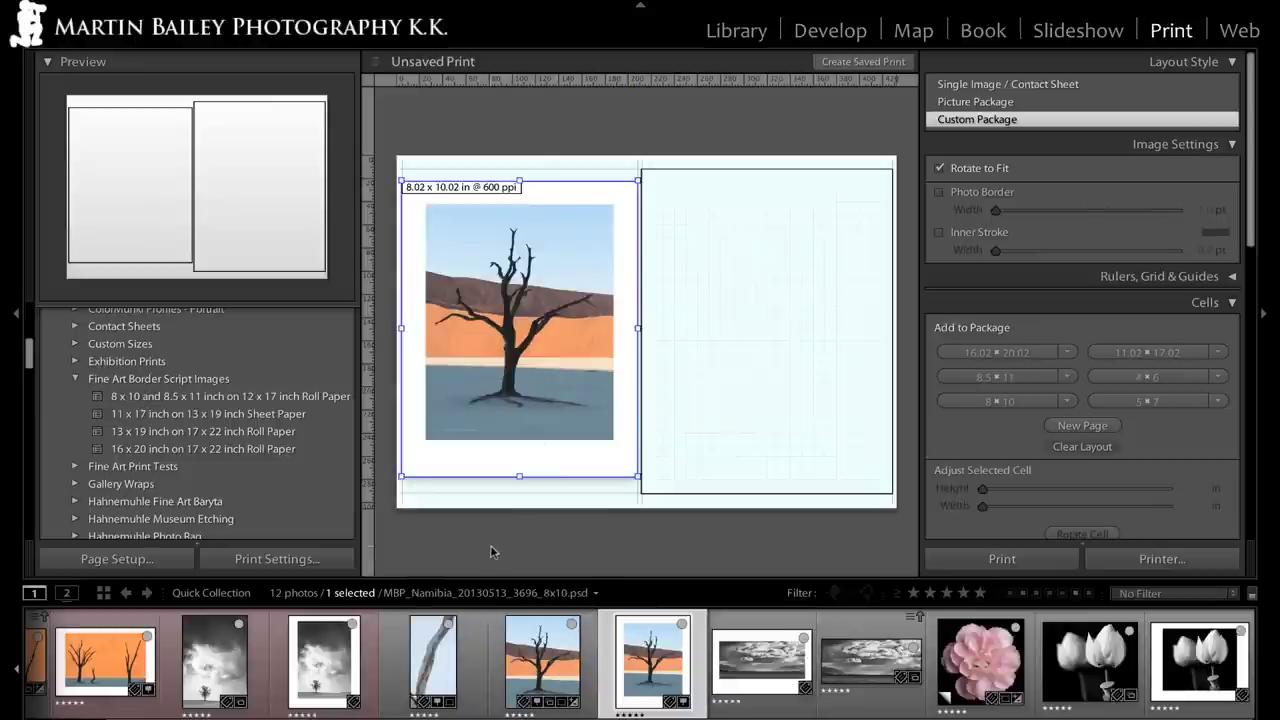
pyautogui.moveTo(323, 660); pyautogui.dragTo(764, 337)
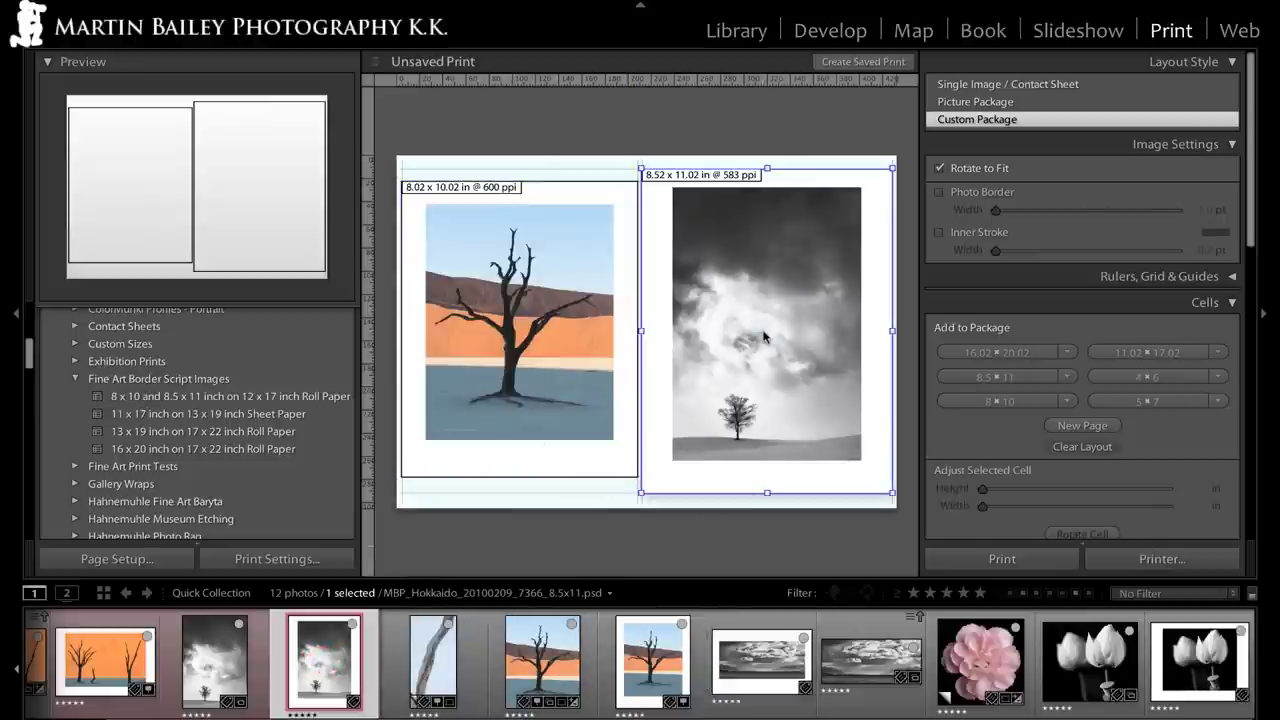
pyautogui.click(15, 318)
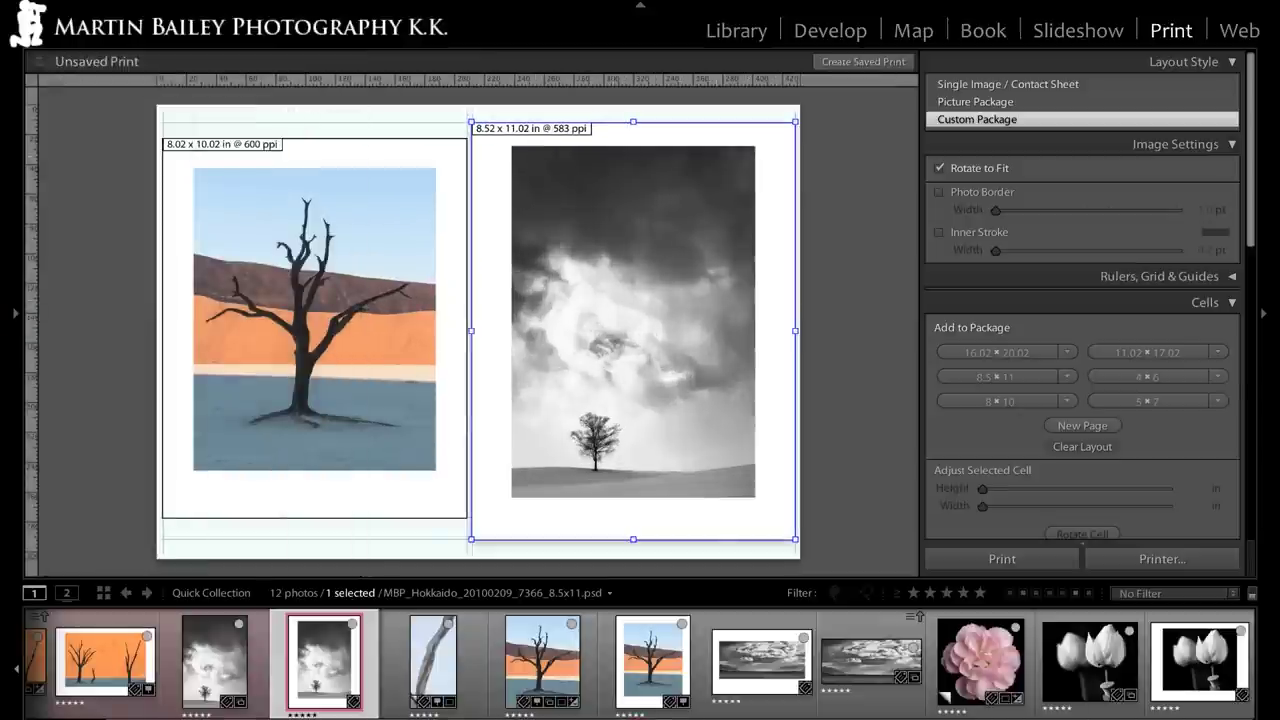
pyautogui.press('F6')
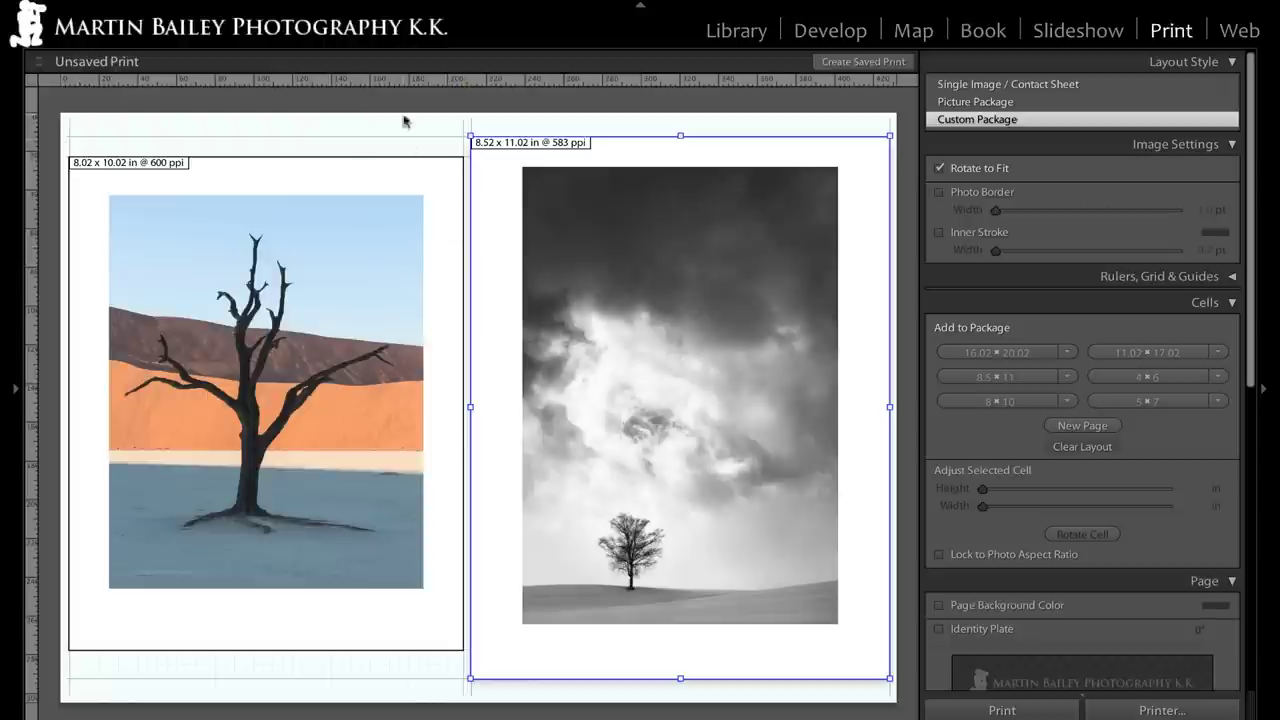
# Check the paper size set for the two-image page and close the page setup without changes
pyautogui.click(18, 392)
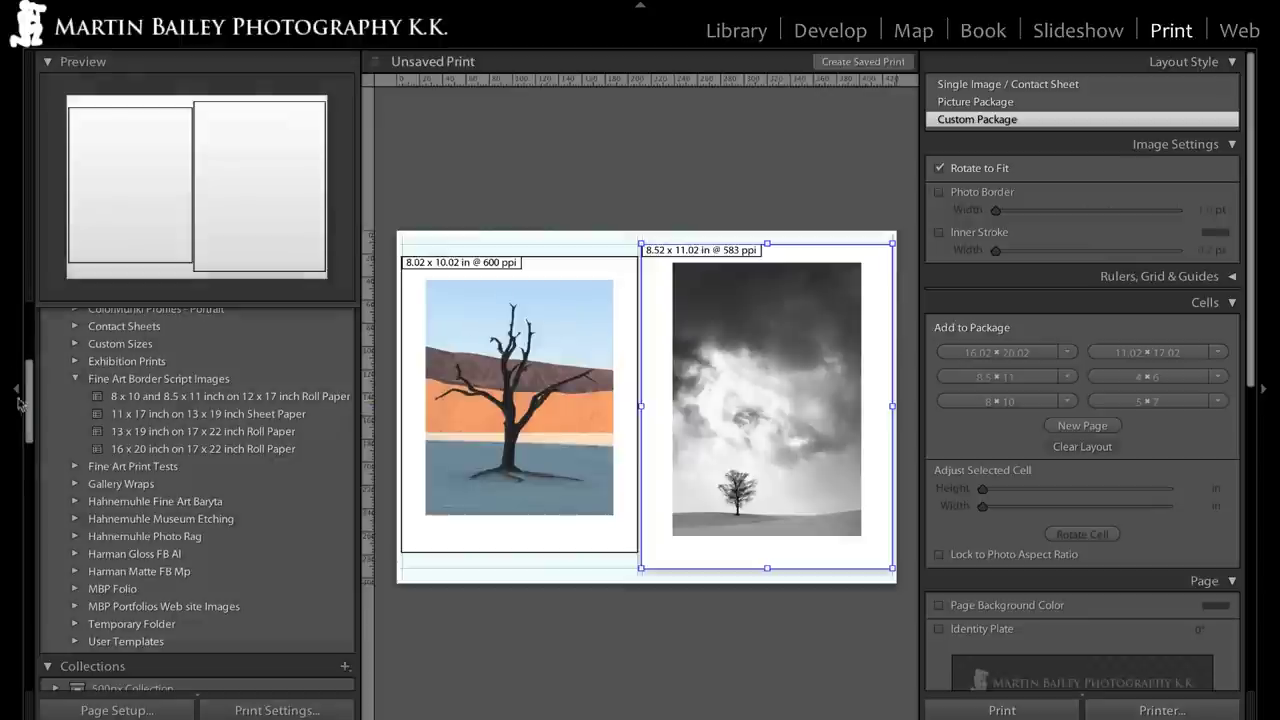
pyautogui.click(117, 709)
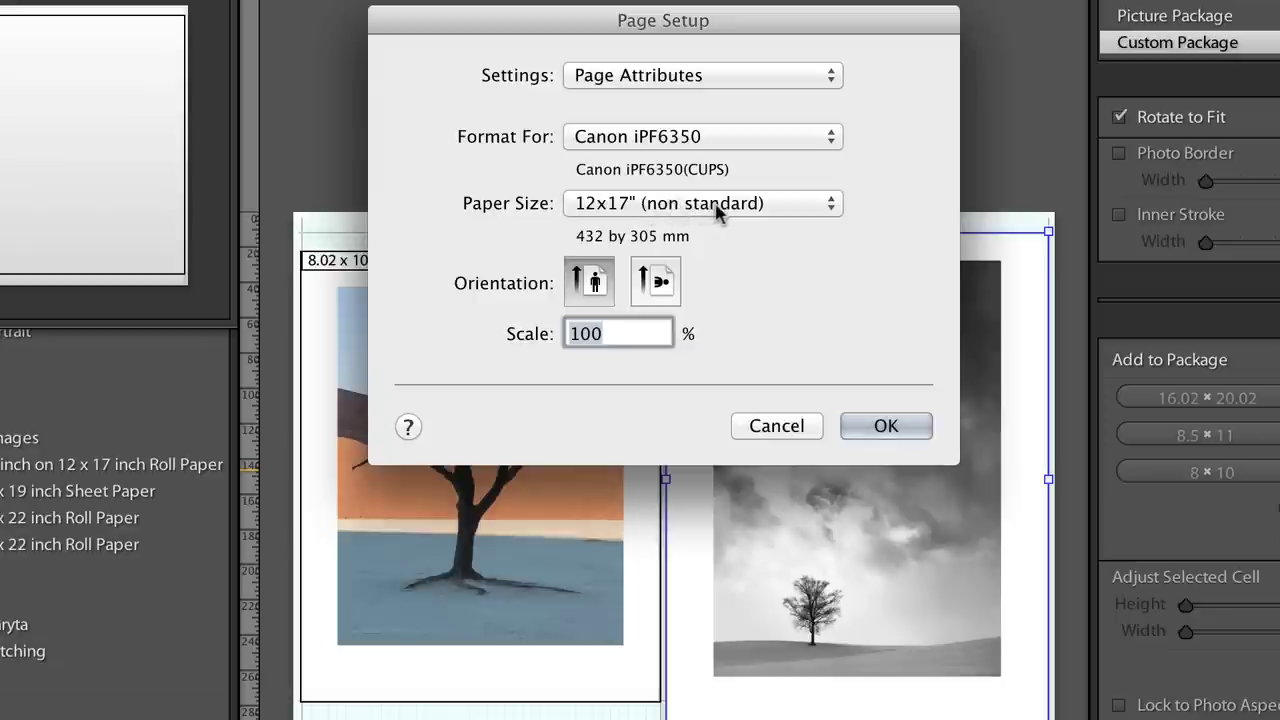
pyautogui.click(766, 428)
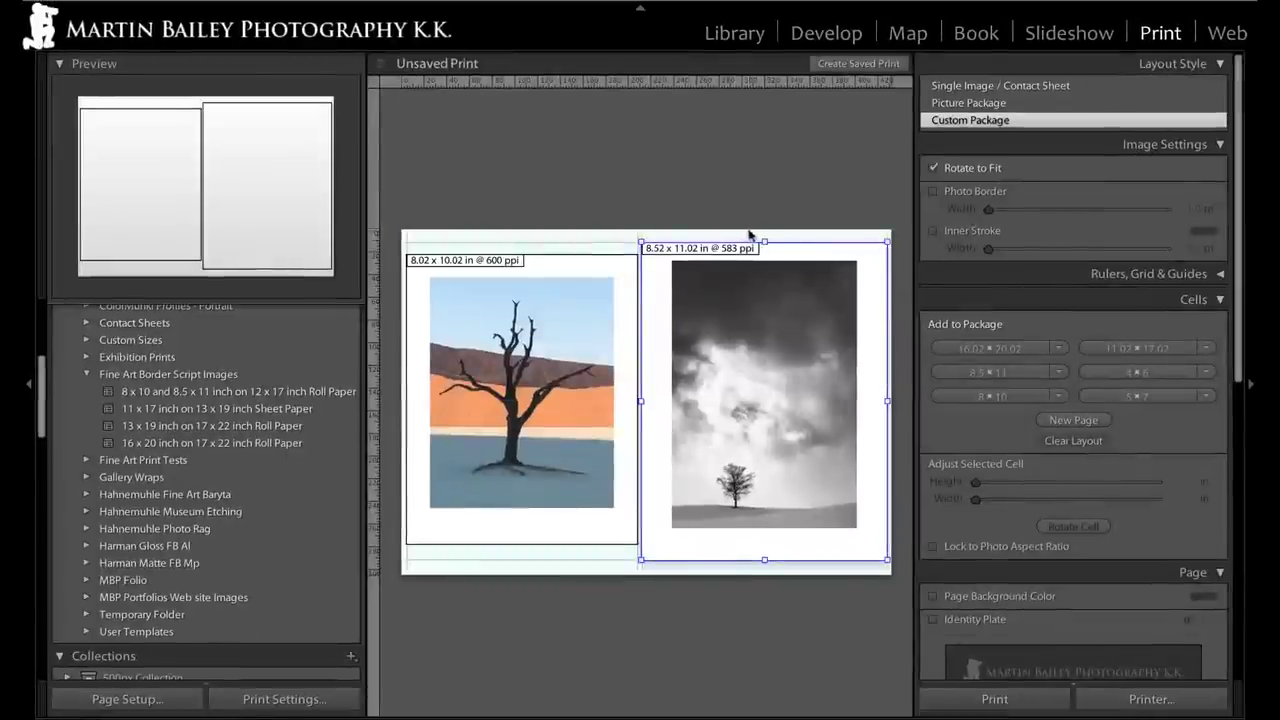
pyautogui.click(29, 383)
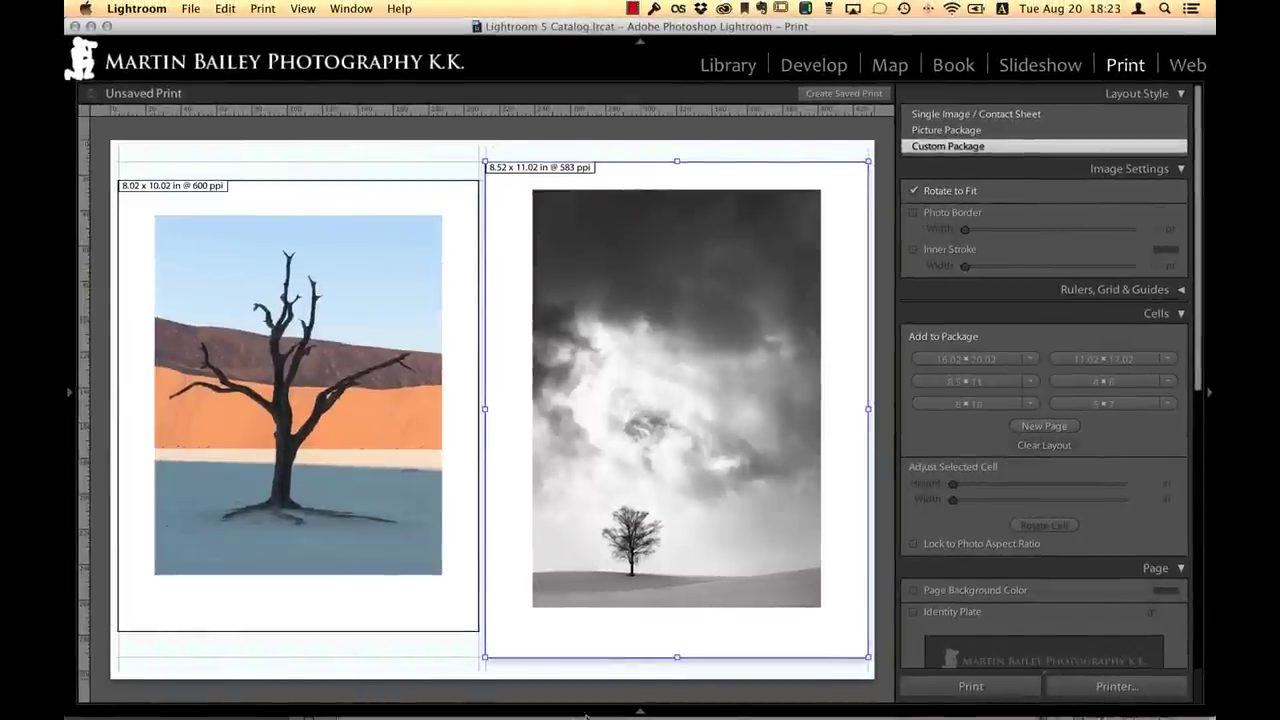
# Apply the "16 x 20 inch on 17 x 22 inch Roll Paper" template to MBP_Flowering_Lotus_20090815_3113_16x20.psd and hide the filmstrip
pyautogui.moveTo(543, 671)
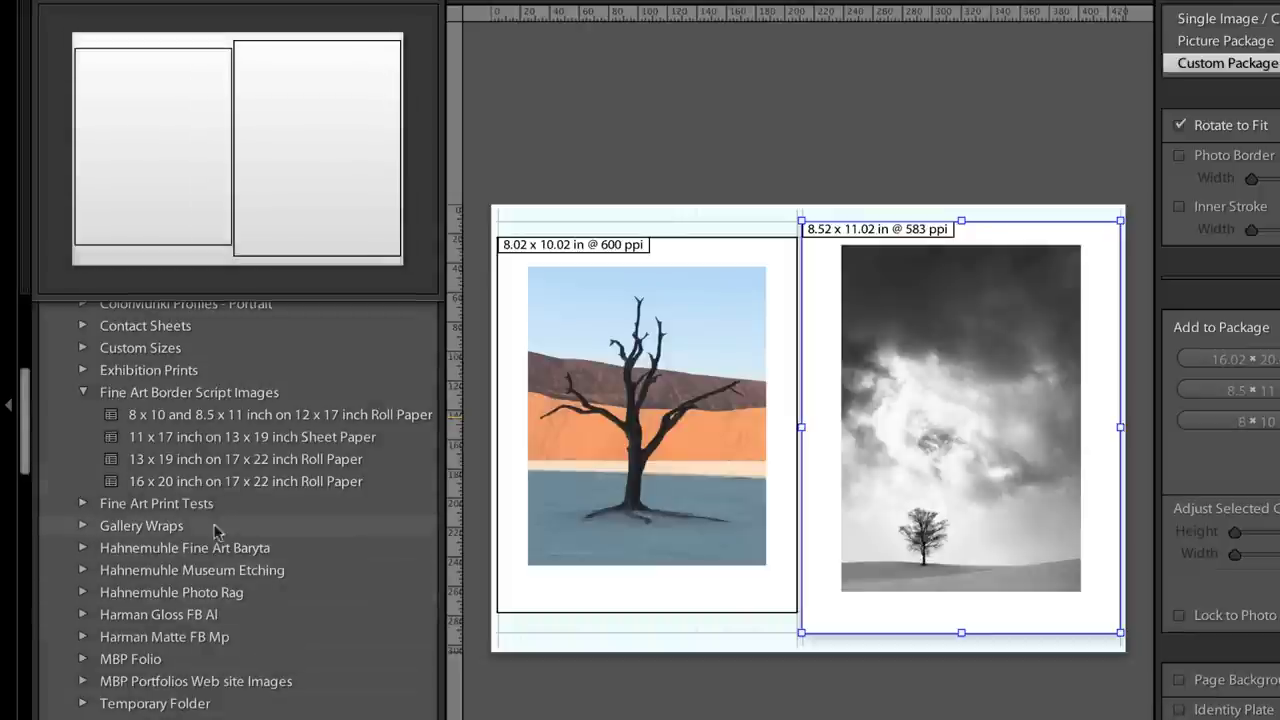
pyautogui.click(209, 486)
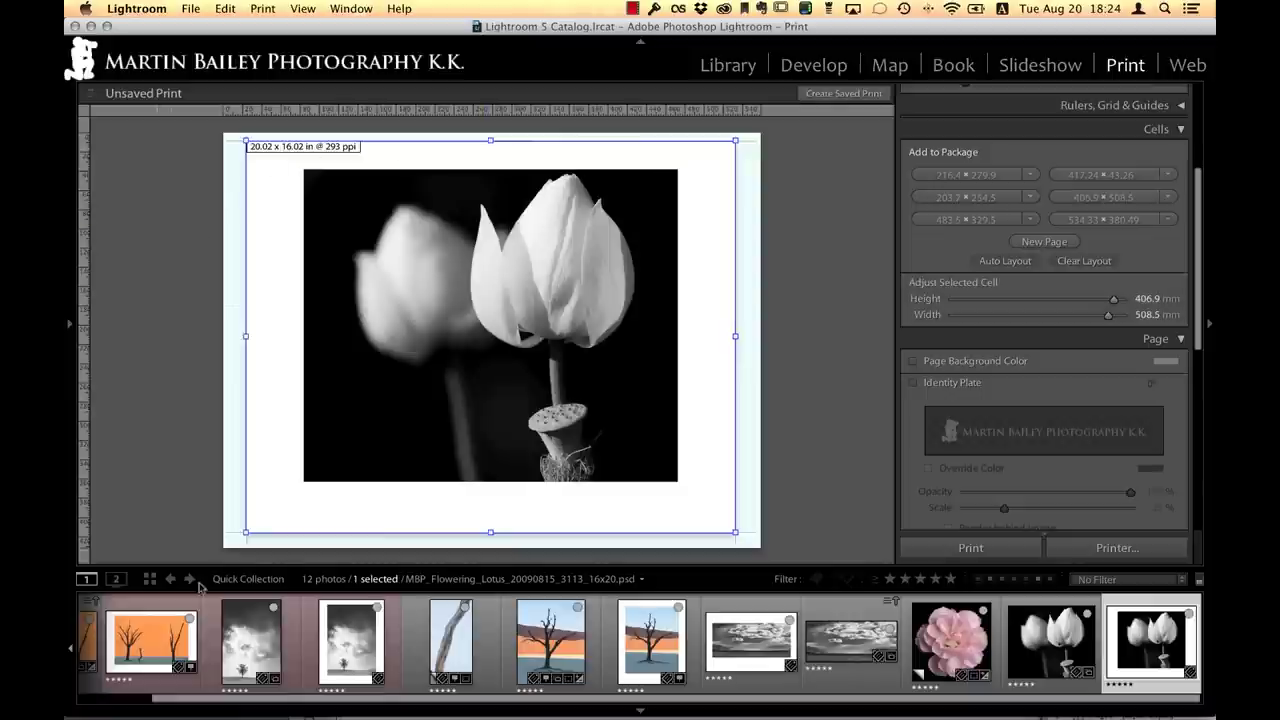
pyautogui.click(639, 711)
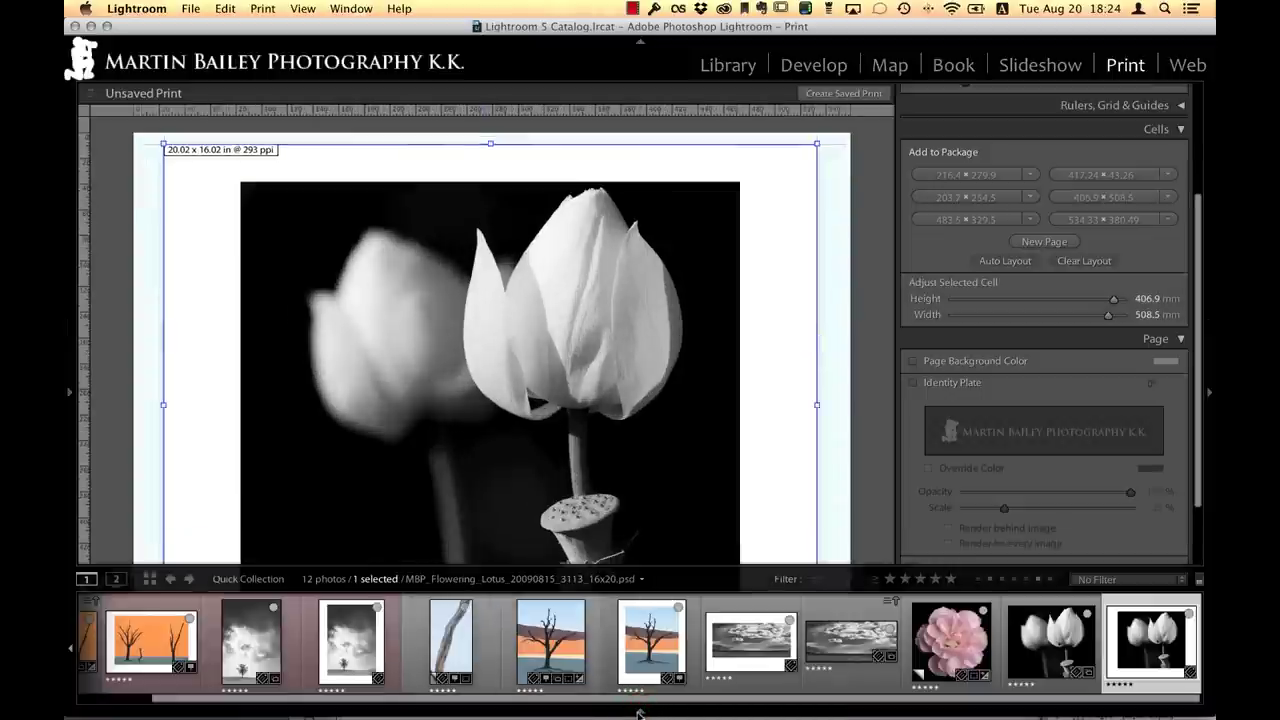
pyautogui.click(639, 711)
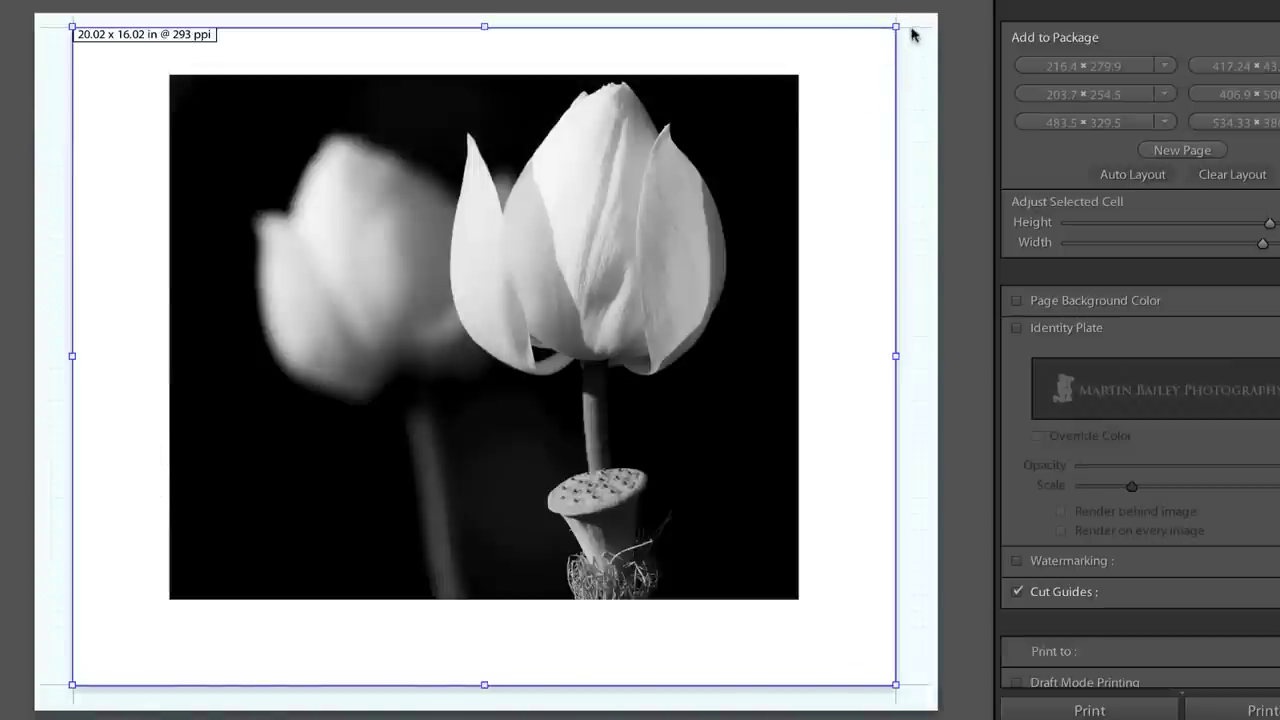
# Check the page setup's paper size and orientation for the 16 x 20 inch lotus print, leaving them unchanged
pyautogui.moveTo(5, 515)
pyautogui.click(66, 710)
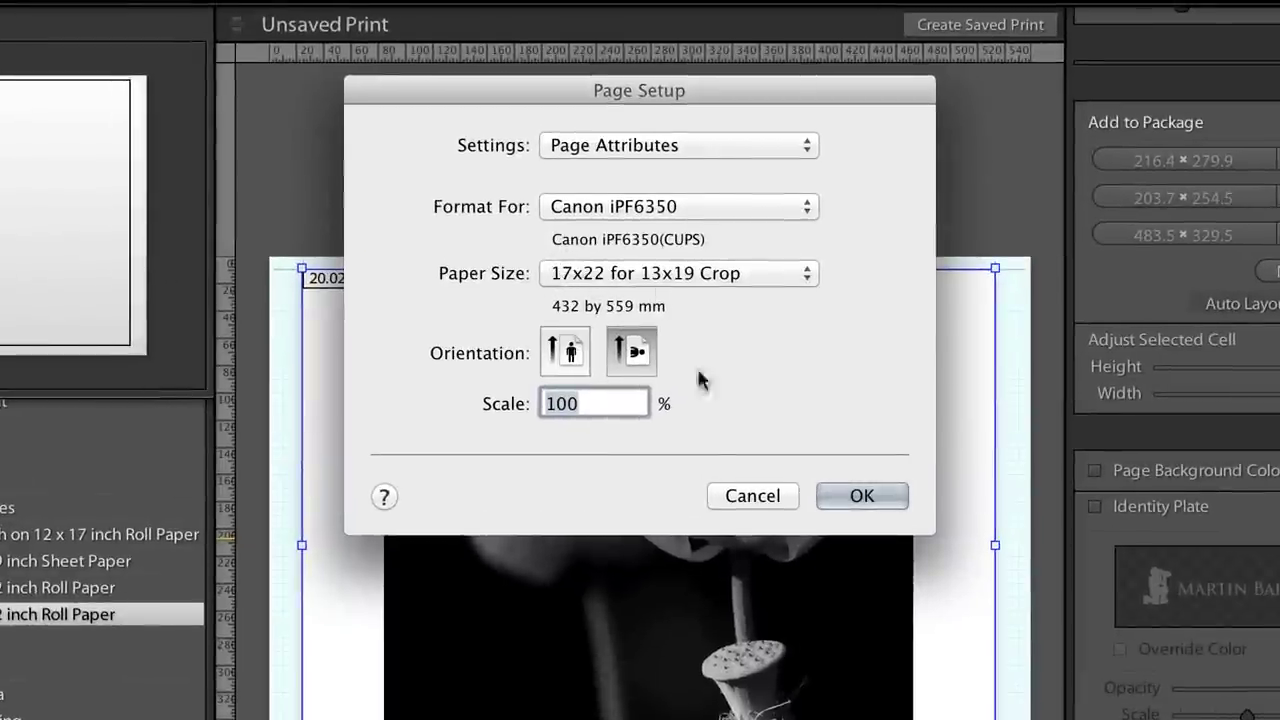
pyautogui.click(729, 494)
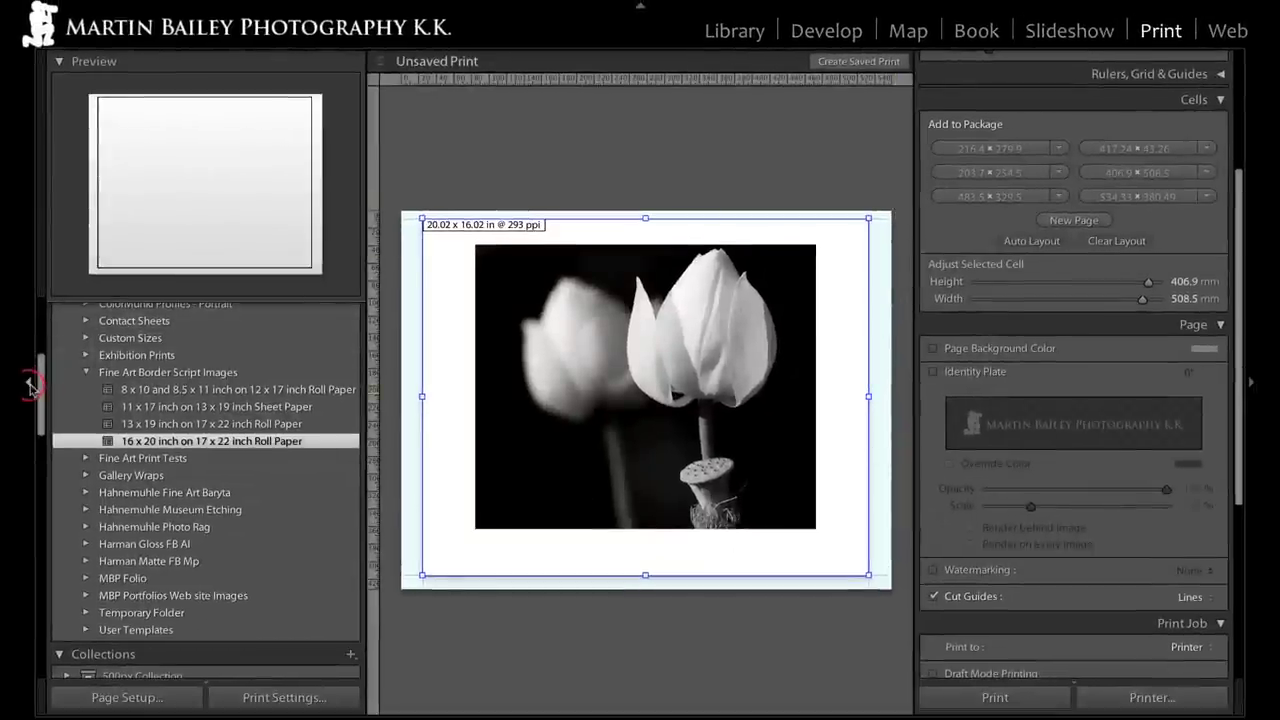
pyautogui.click(40, 378)
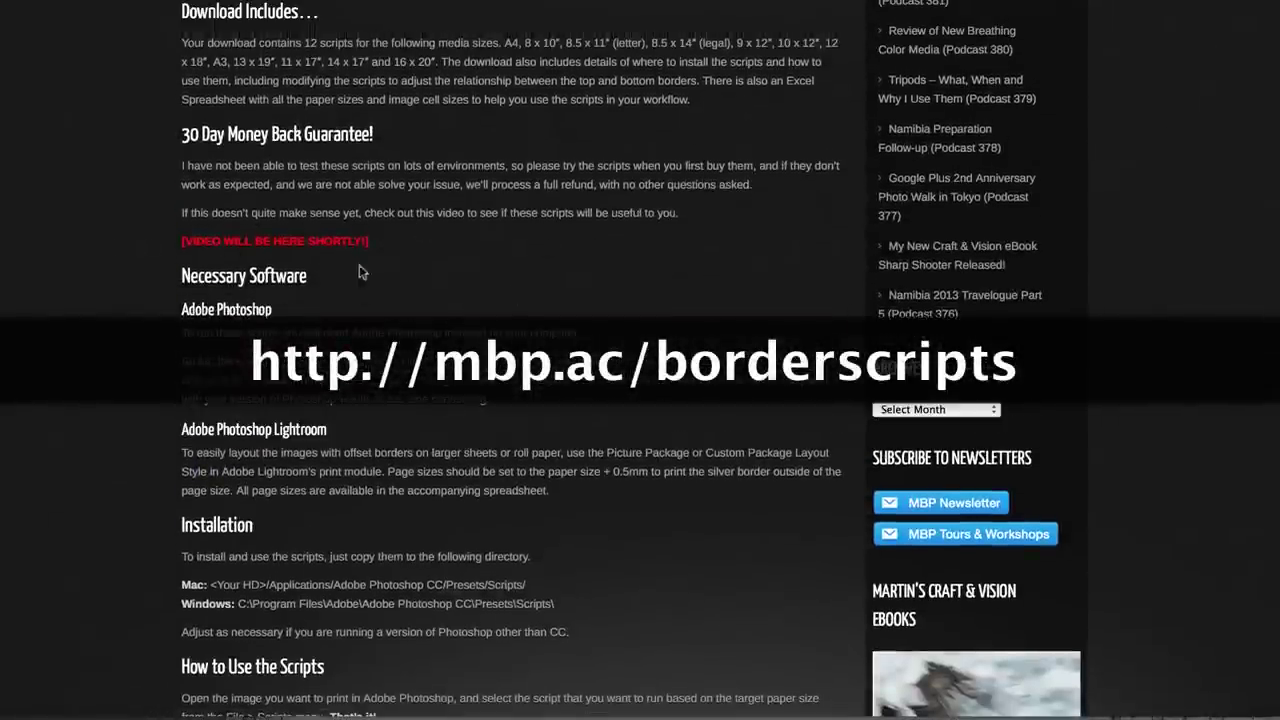
# Read the software requirements, installation, usage and Lightroom printing instructions on the border scripts web page
pyautogui.scroll(-3, 388, 452)
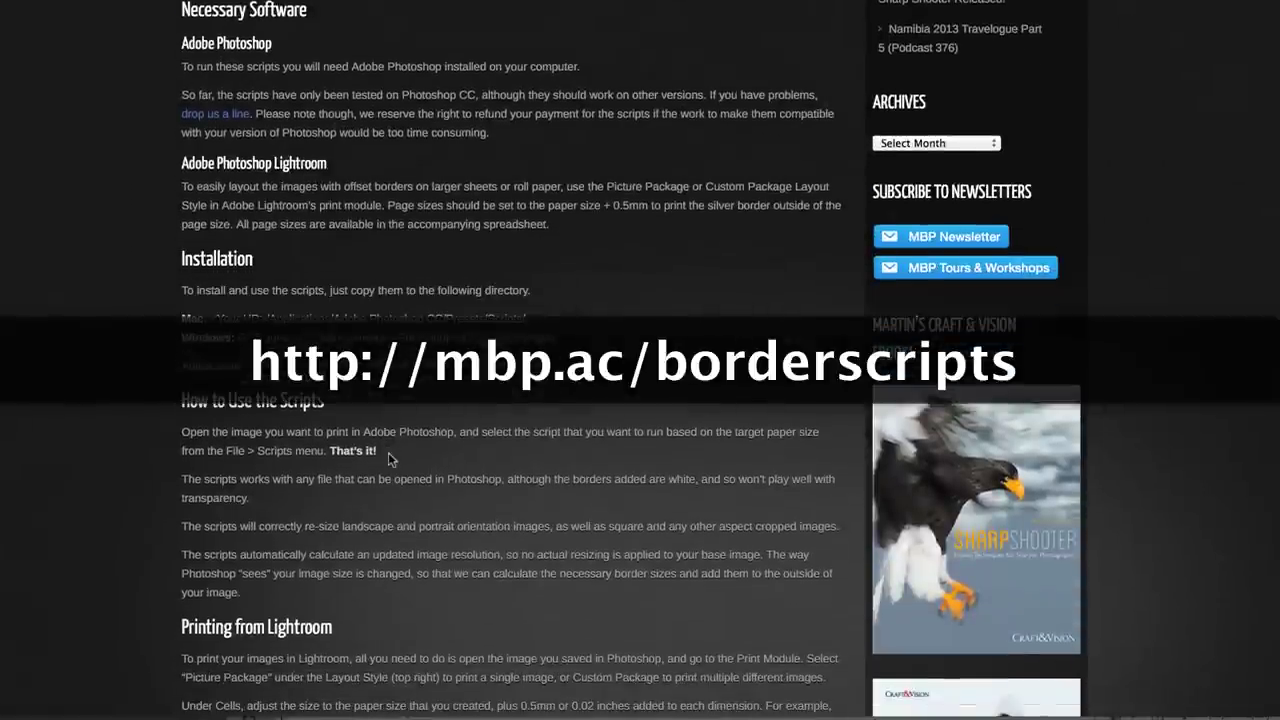
pyautogui.scroll(-3, 388, 452)
pyautogui.scroll(1, 388, 452)
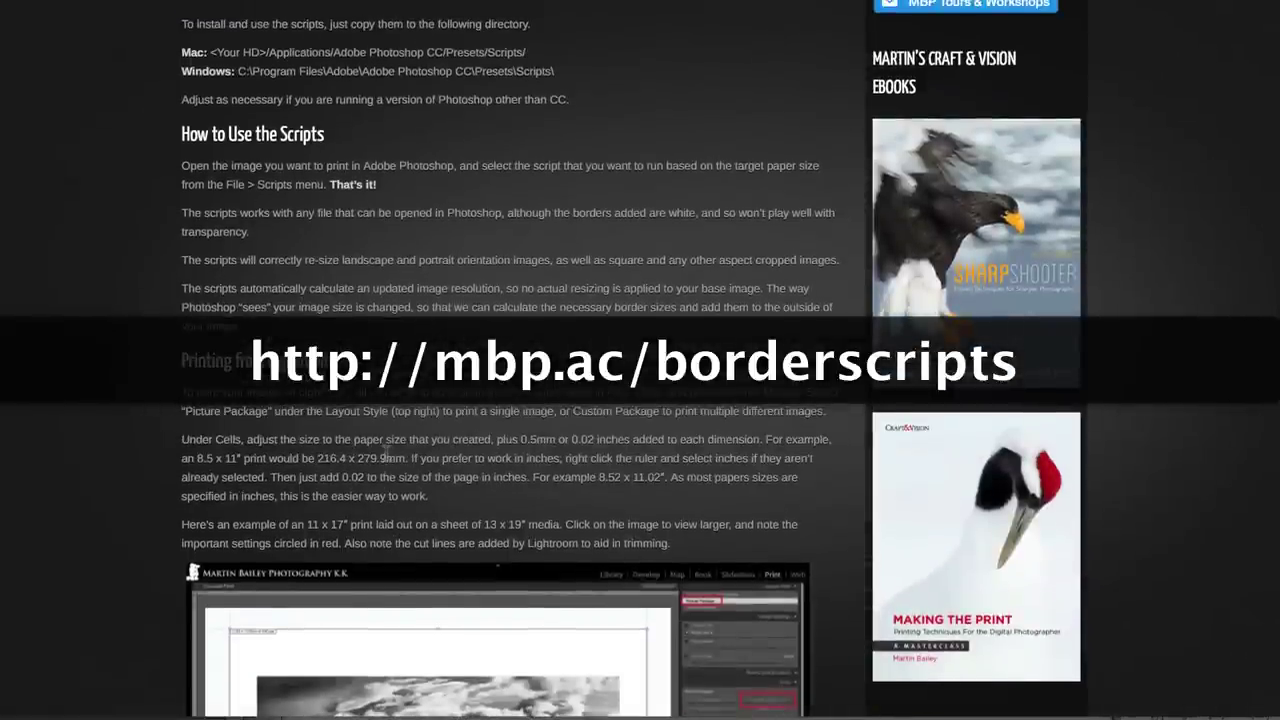
pyautogui.scroll(-10, 385, 455)
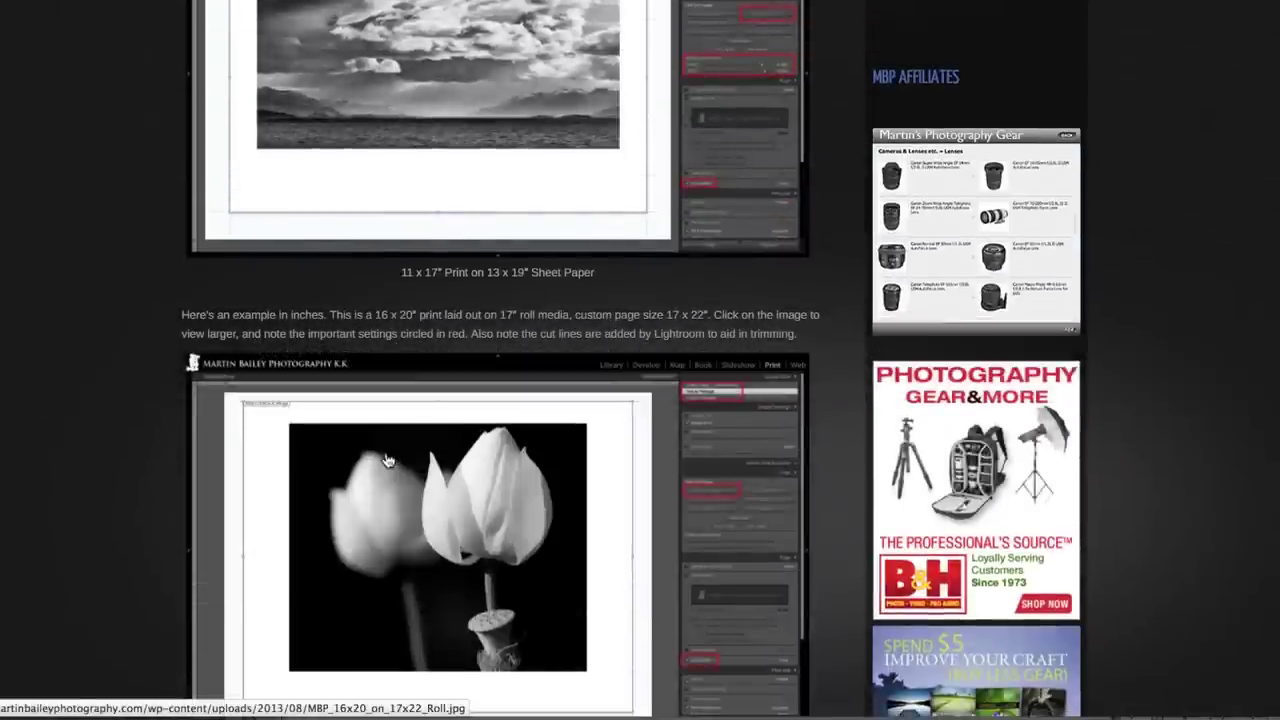
# View the enlarged example of the 11 x 17 inch print on 13 x 19 inch sheet paper and close it
pyautogui.scroll(5, 388, 460)
pyautogui.scroll(-2, 388, 460)
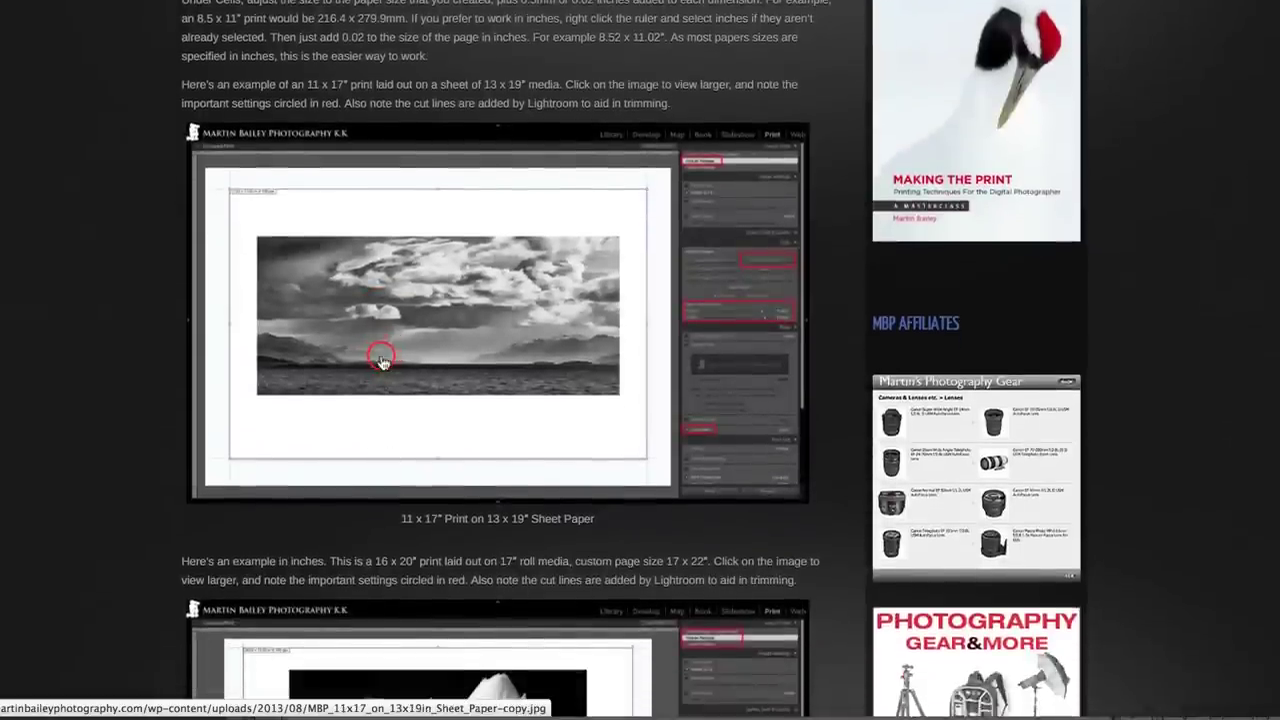
pyautogui.click(388, 460)
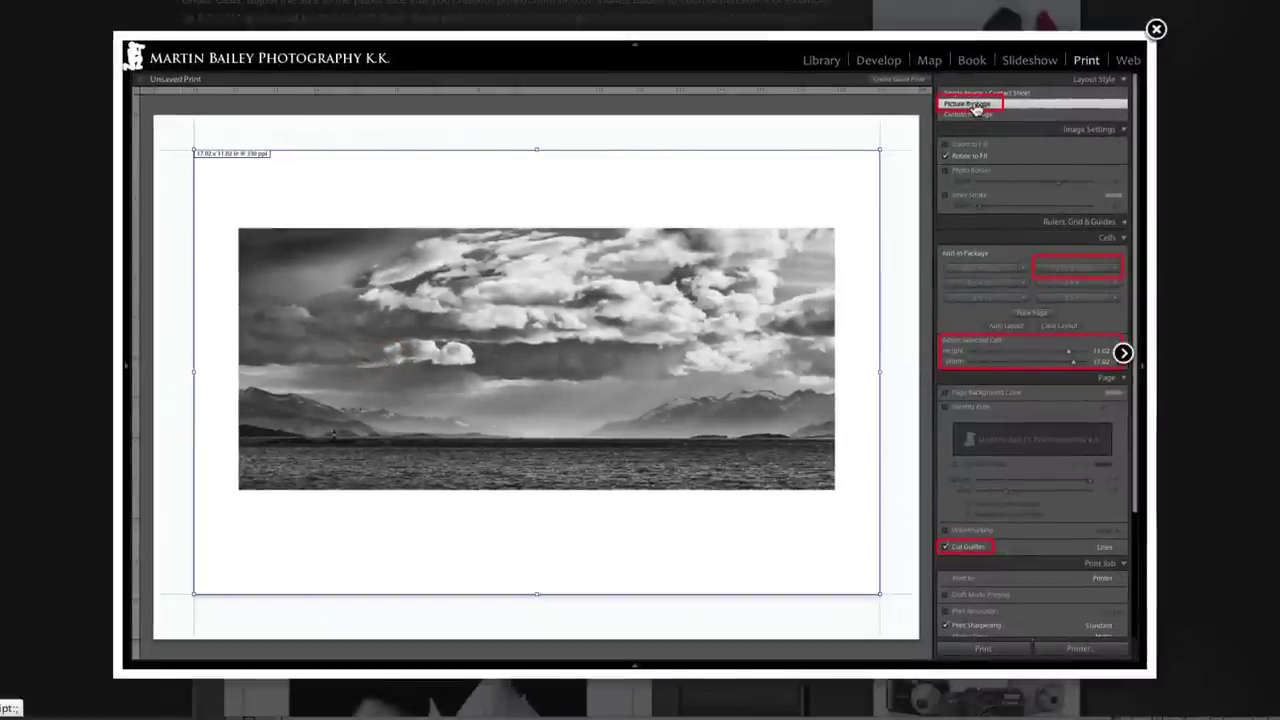
pyautogui.click(1155, 27)
# Find the "Fine Art Print Border Scripts" product under "Get Your Scripts Now!" and select it
pyautogui.scroll(-5, 707, 388)
pyautogui.scroll(-20, 707, 389)
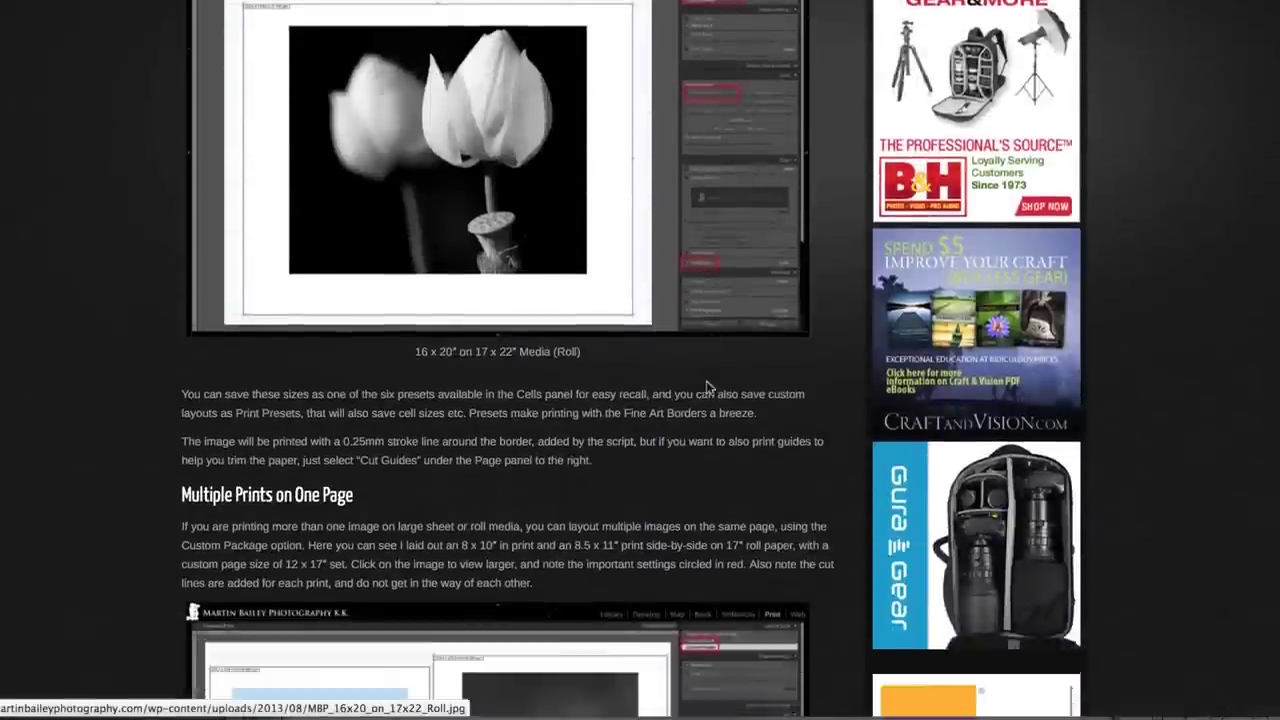
pyautogui.scroll(4, 707, 389)
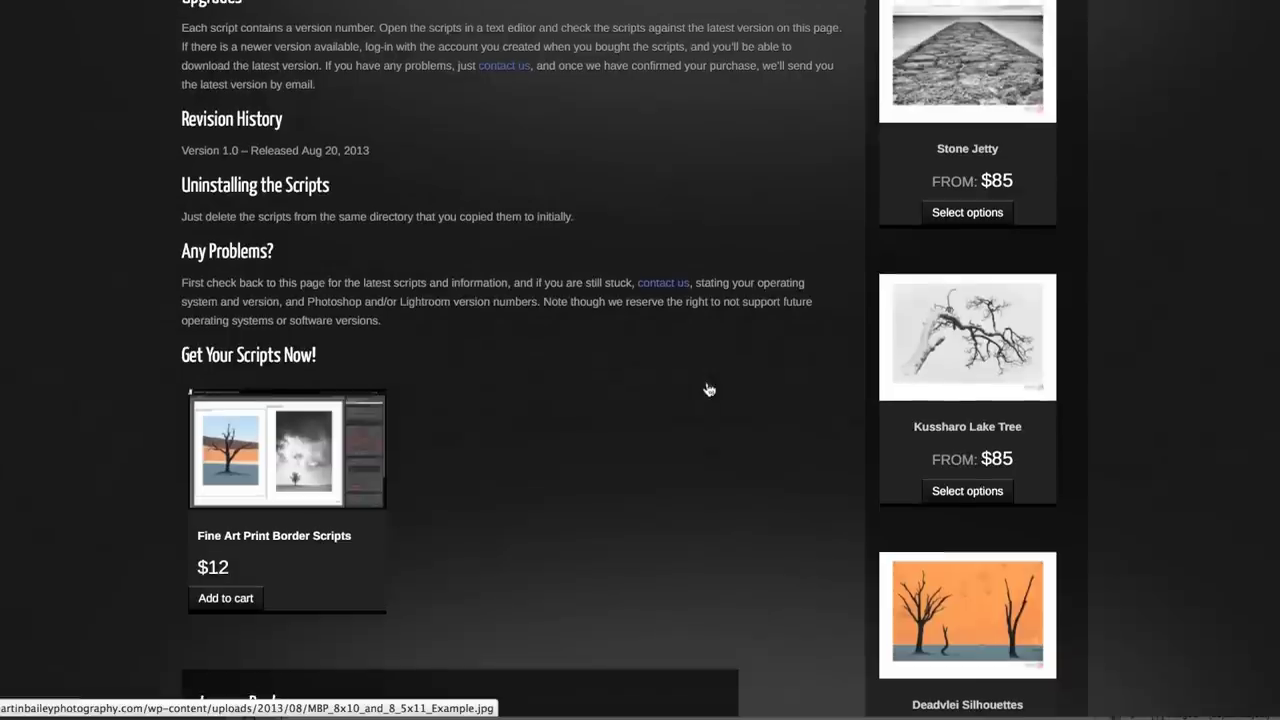
pyautogui.click(257, 485)
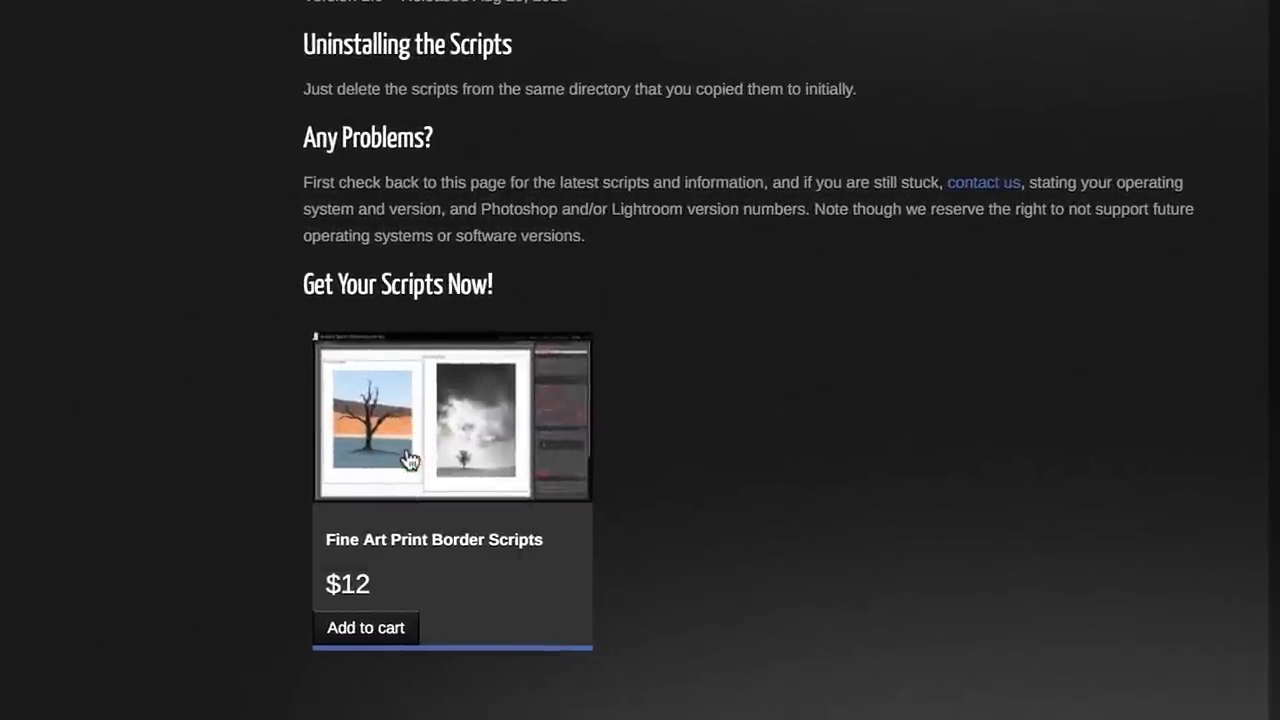